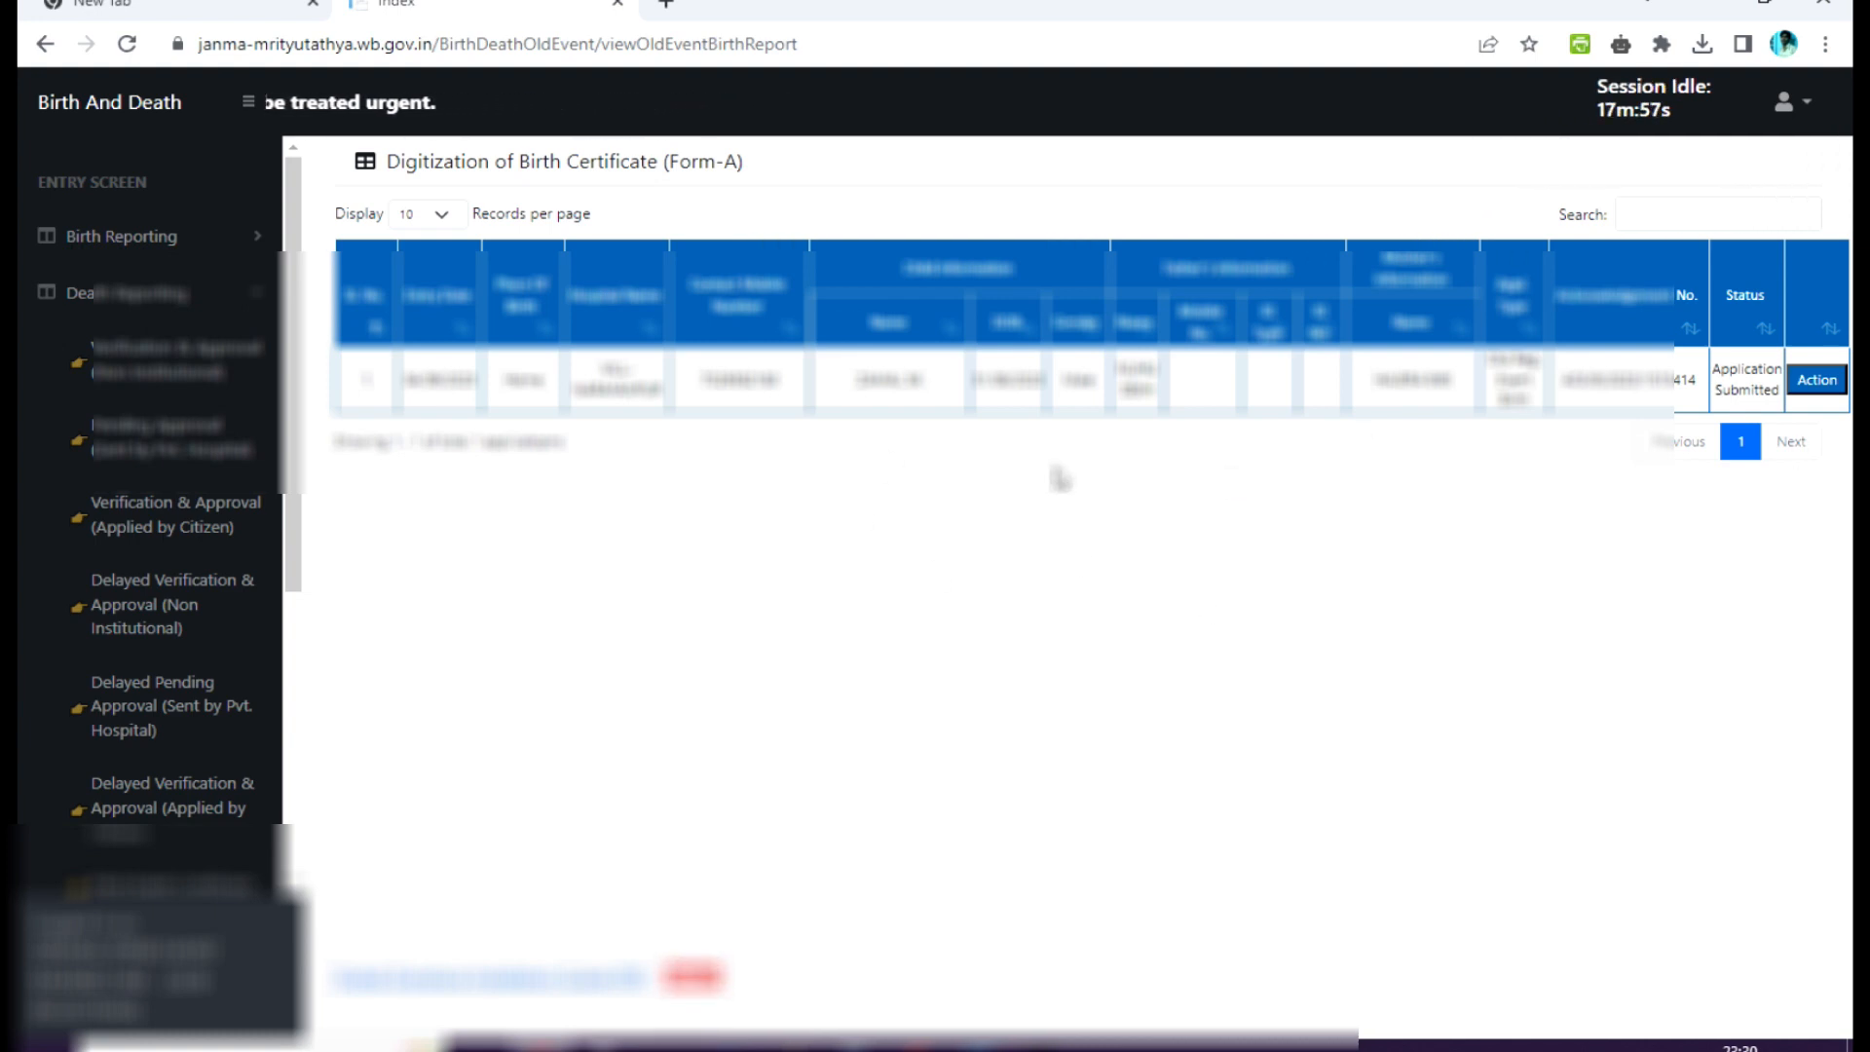
Open emBridge from the desktop and check its running service in the system tray.
{"action": "left_click", "coordinate": [1714, 8]}
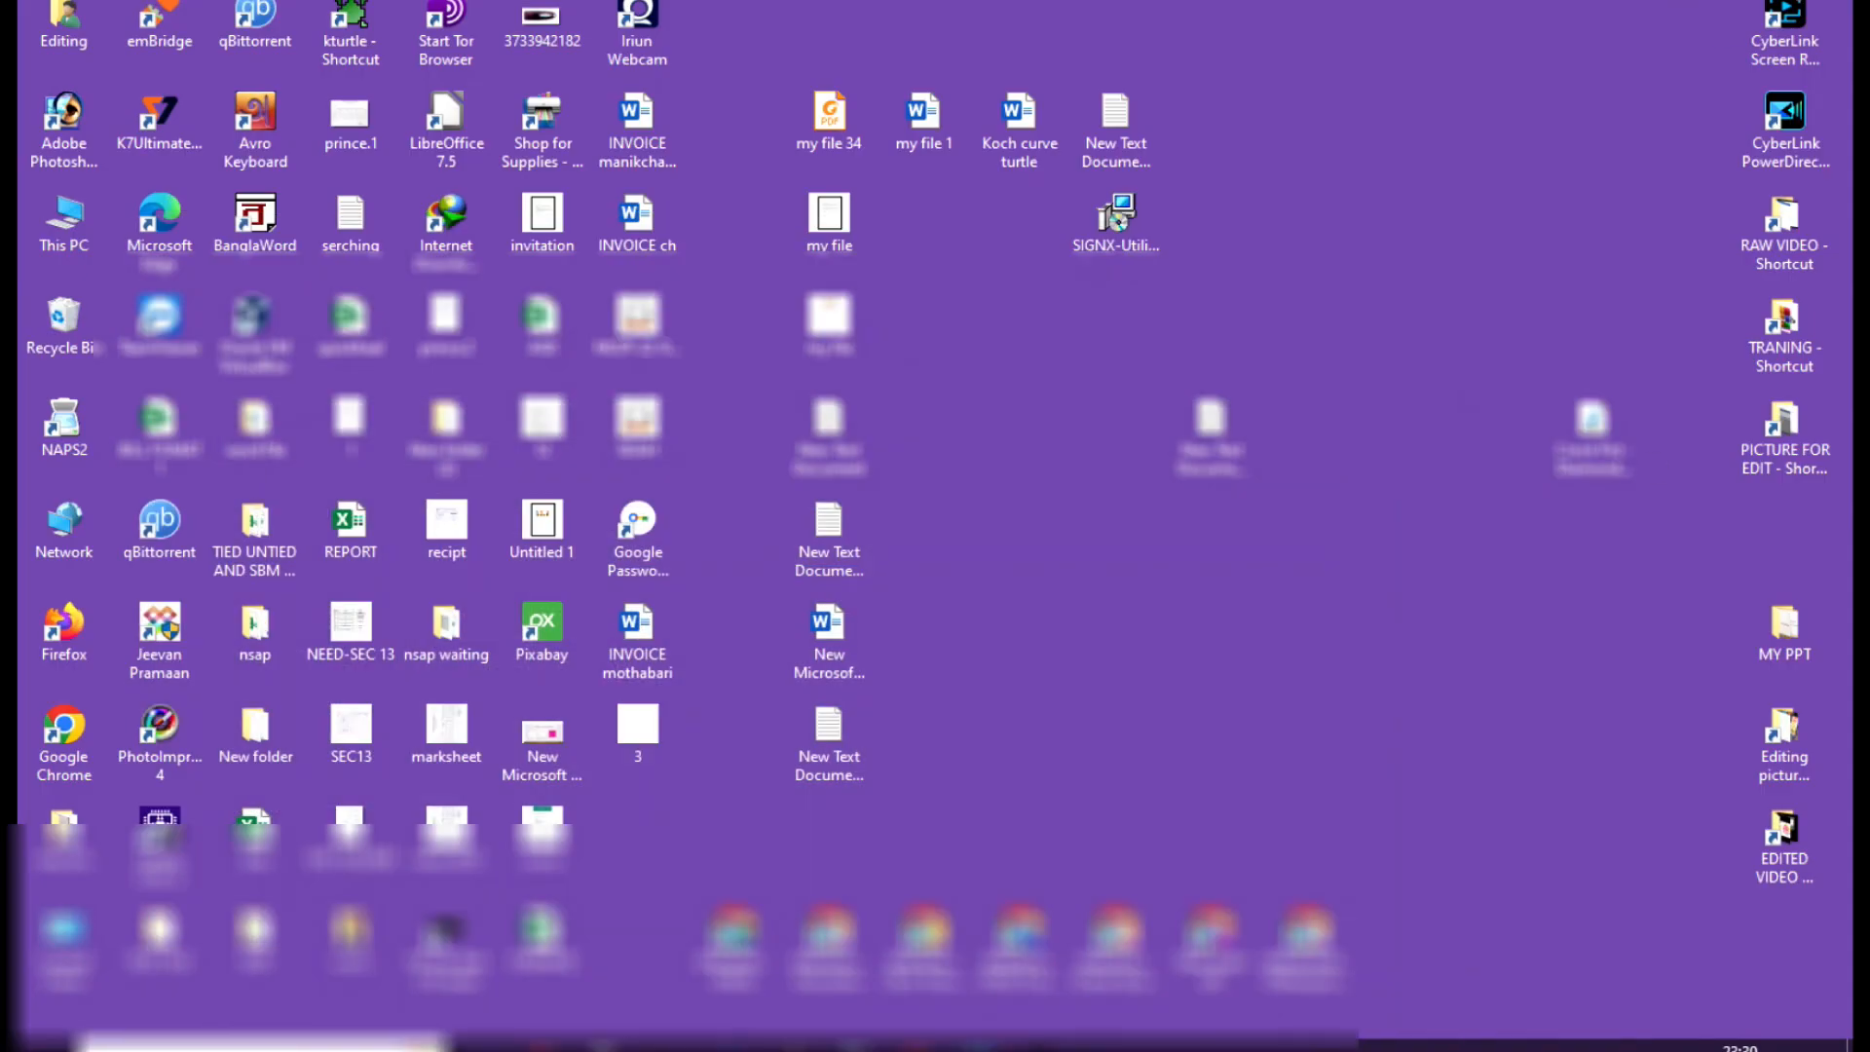
{"action": "left_click", "coordinate": [1481, 1046]}
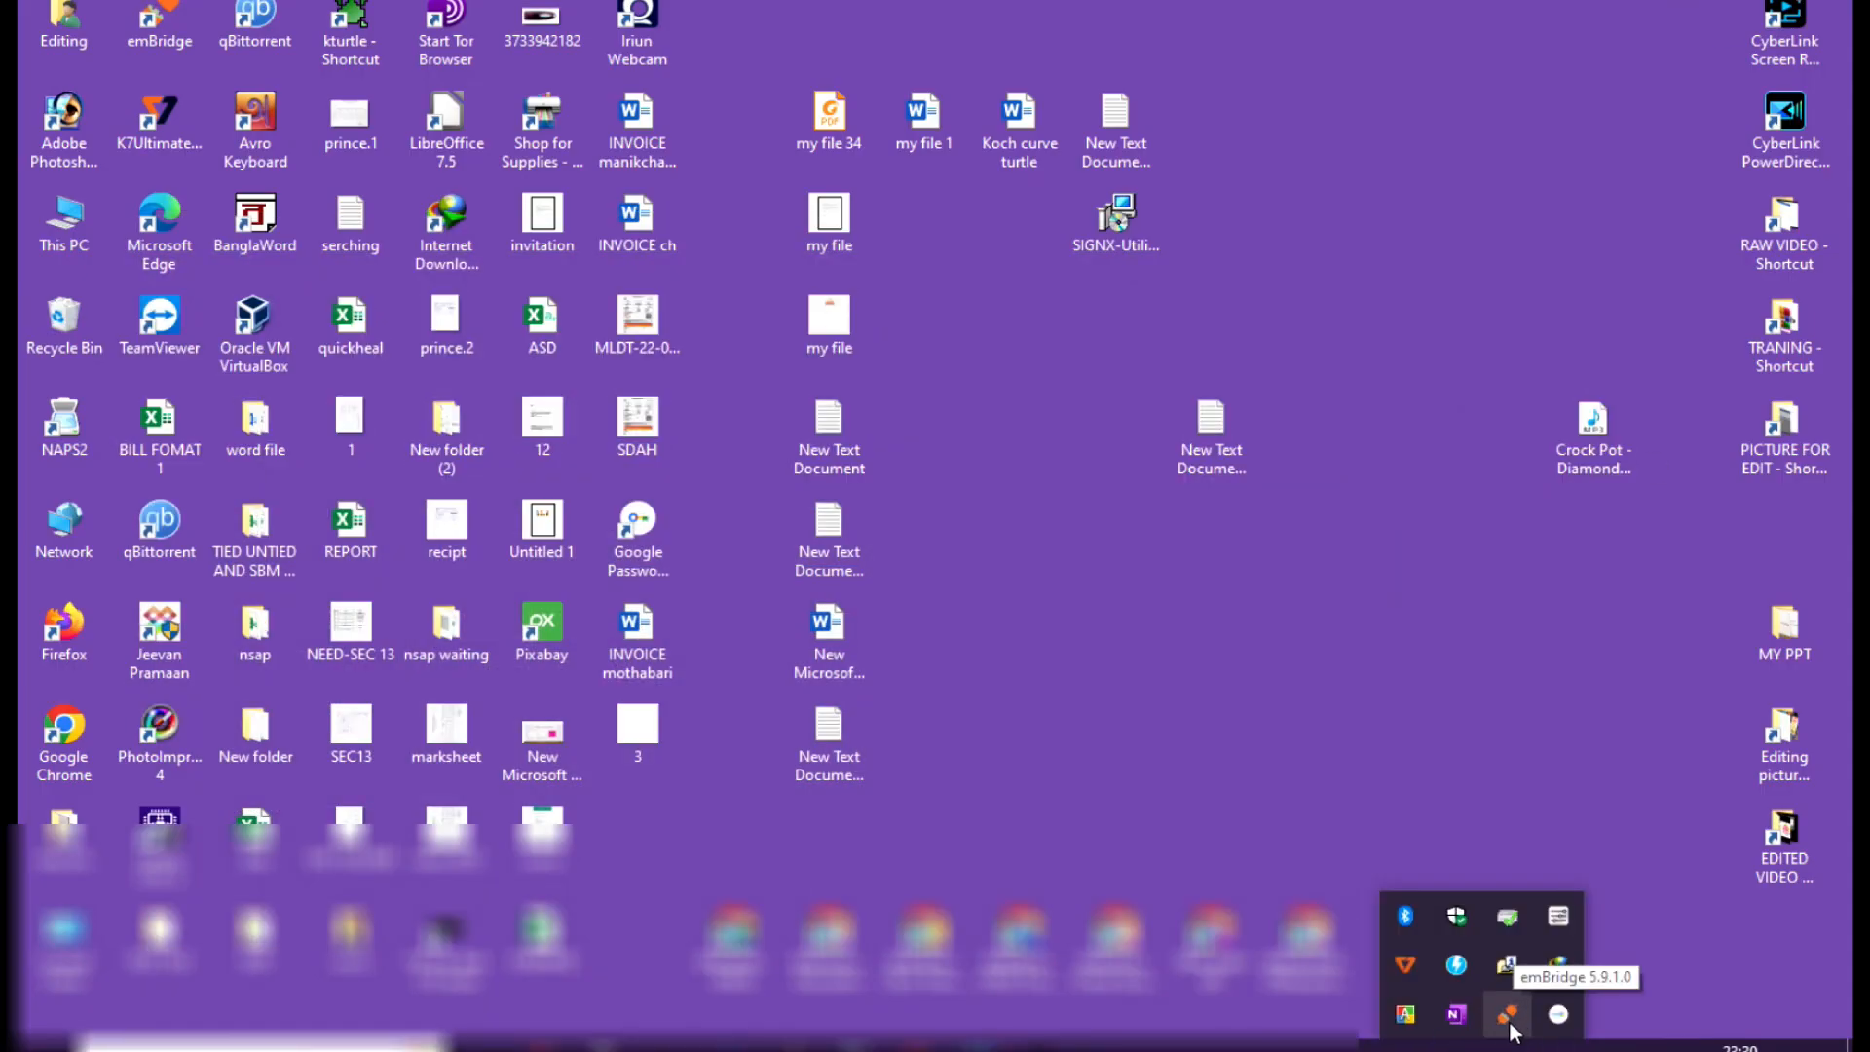
{"action": "left_click", "coordinate": [143, 38]}
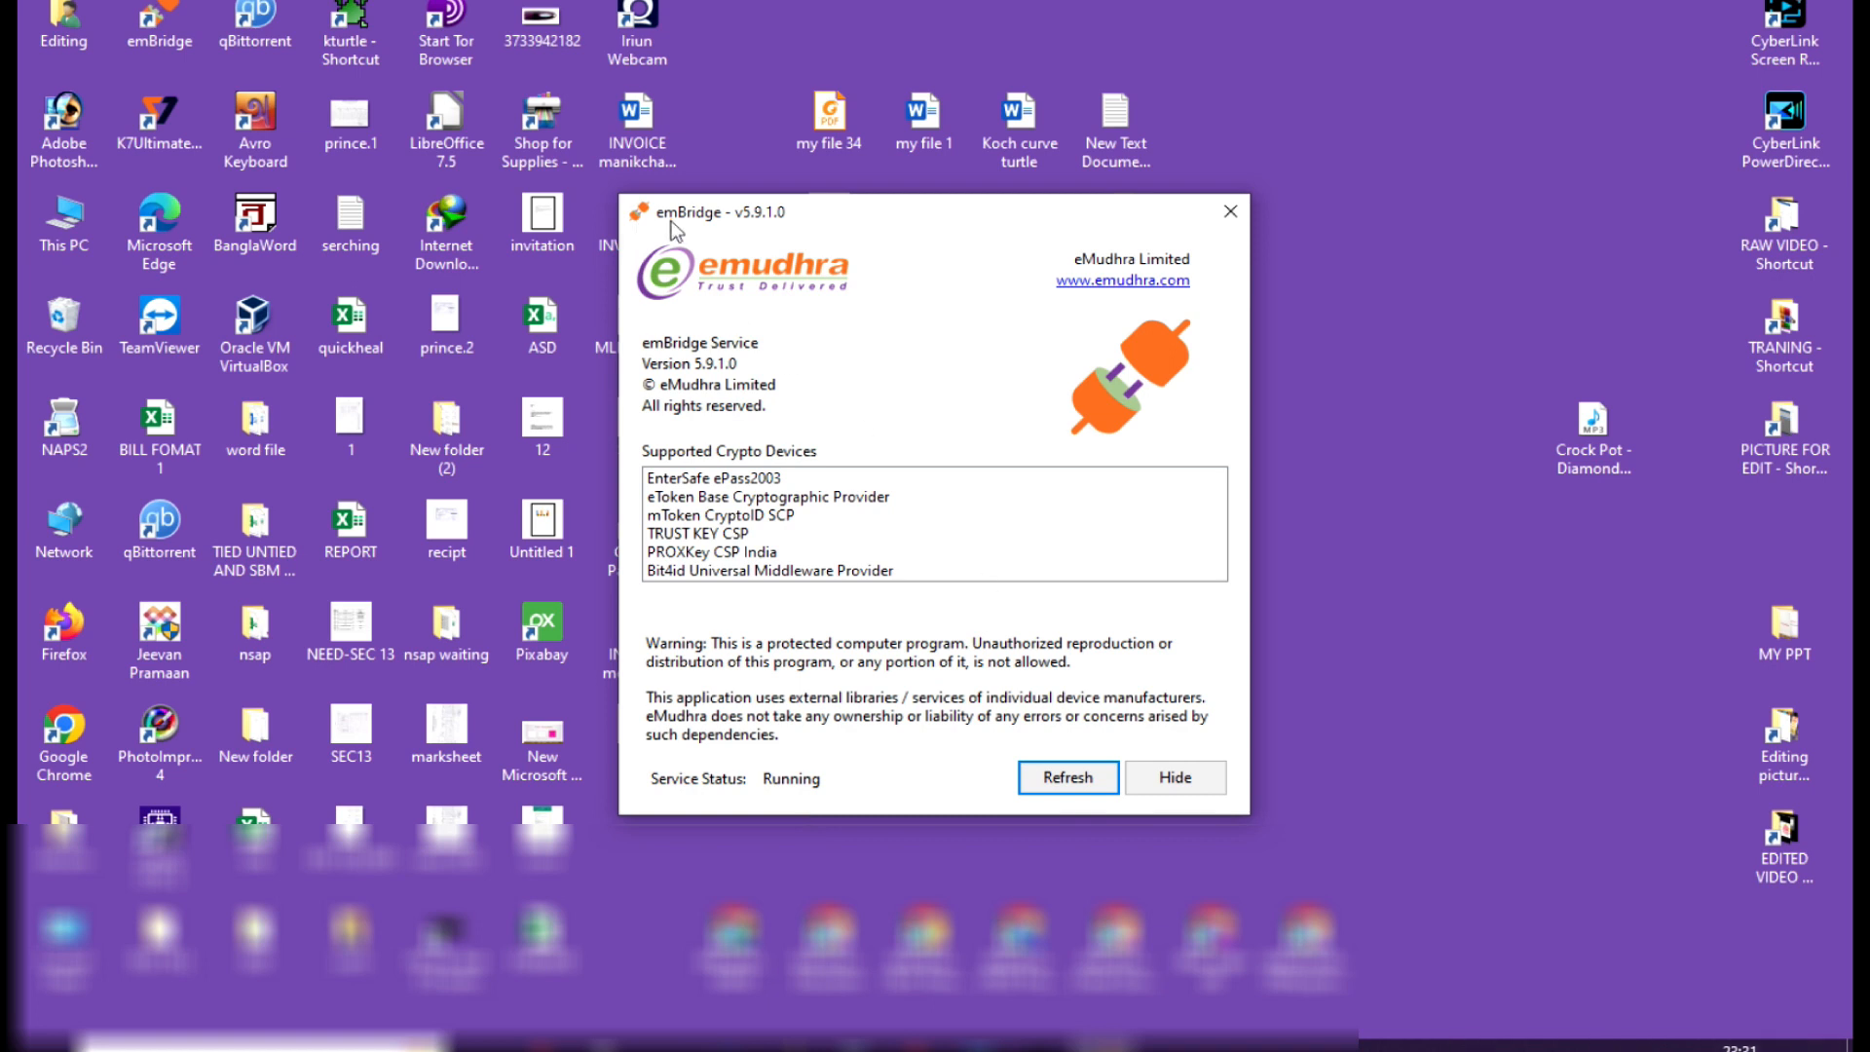
{"action": "left_click", "coordinate": [1470, 1046]}
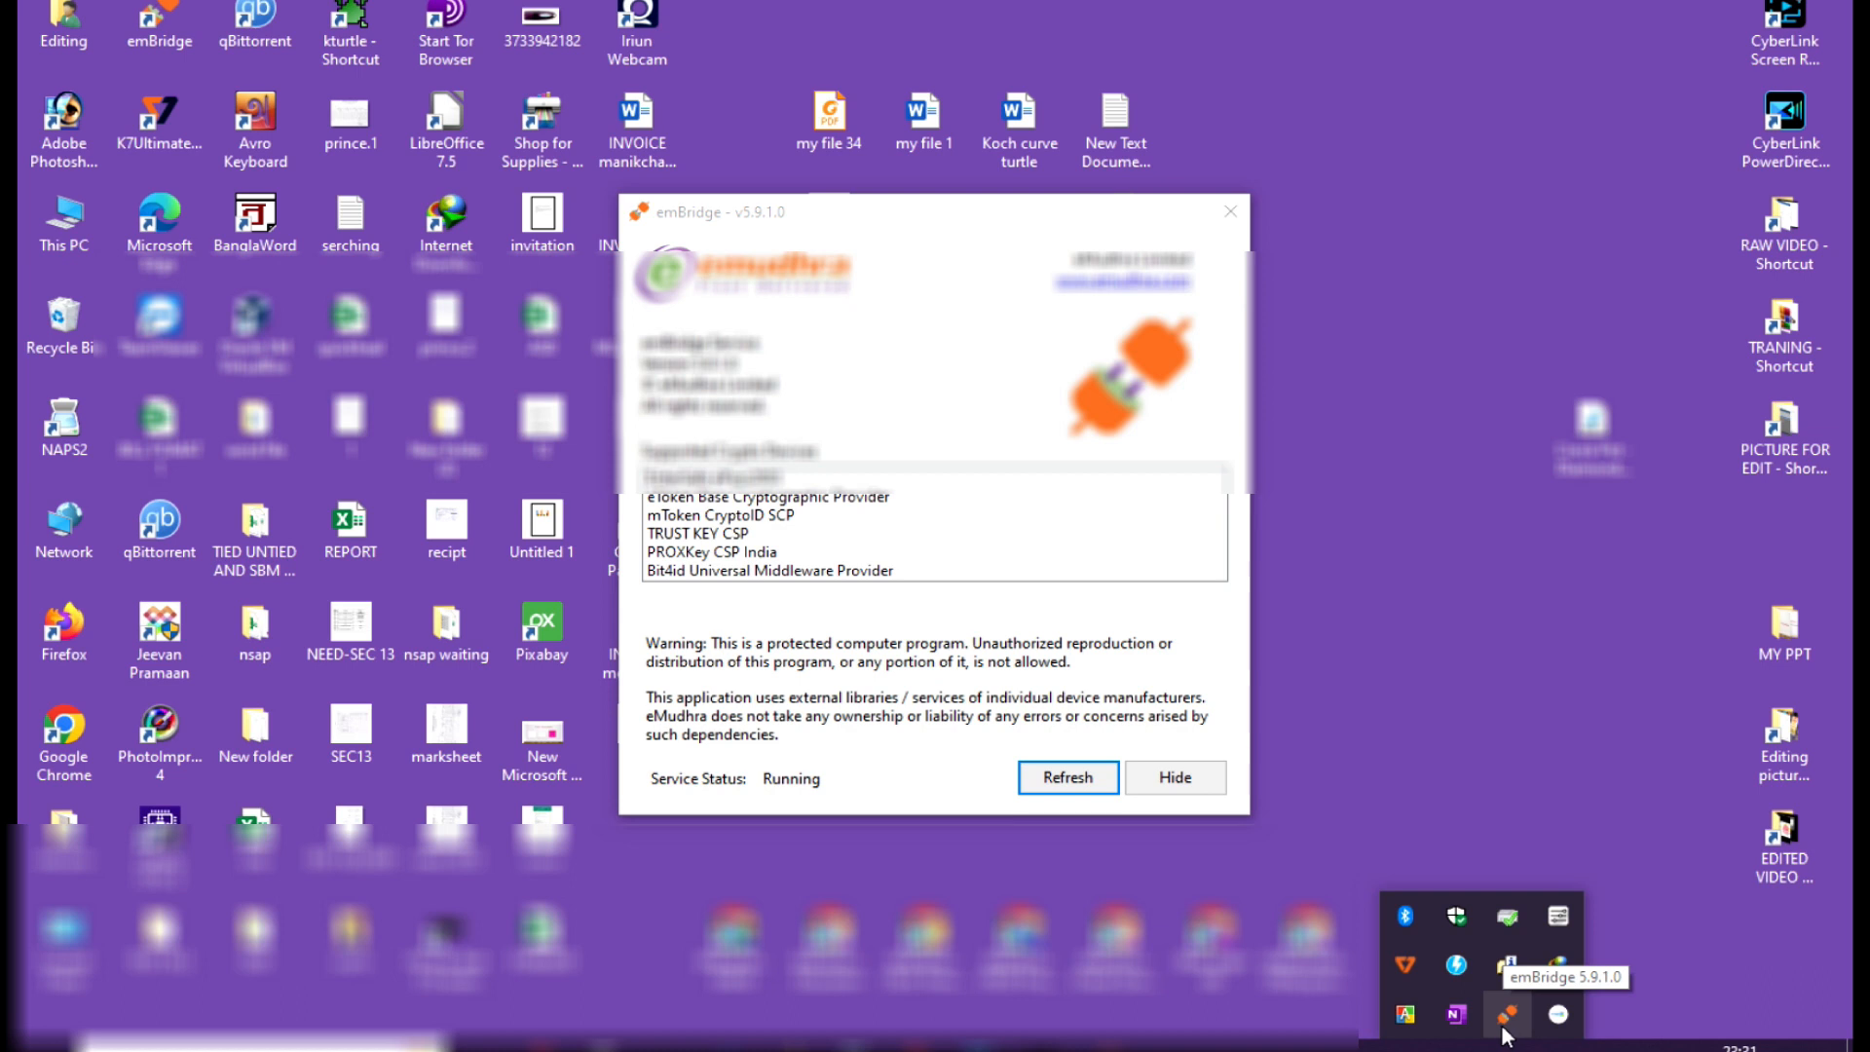
Switch to Chrome and open the emBridge website, embridge.emudhra.com, in a new tab.
{"action": "left_click", "coordinate": [540, 1046]}
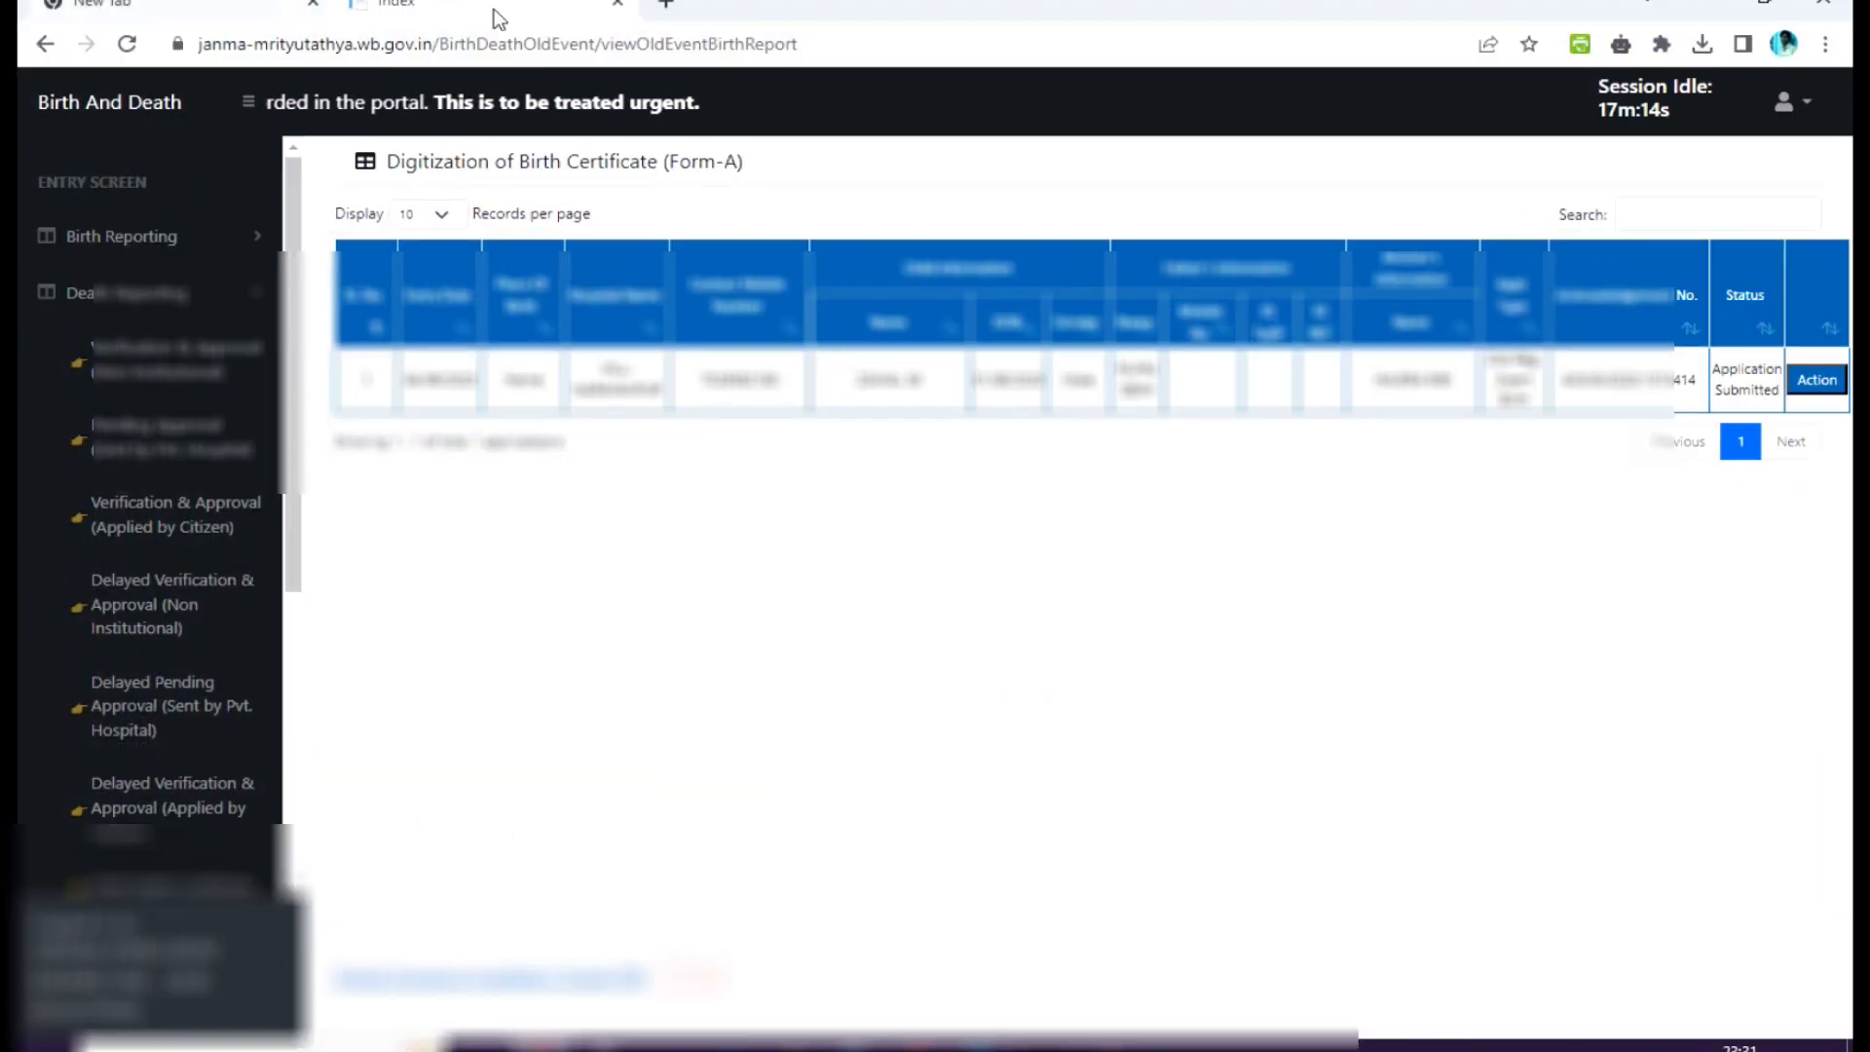
{"action": "left_click", "coordinate": [666, 4]}
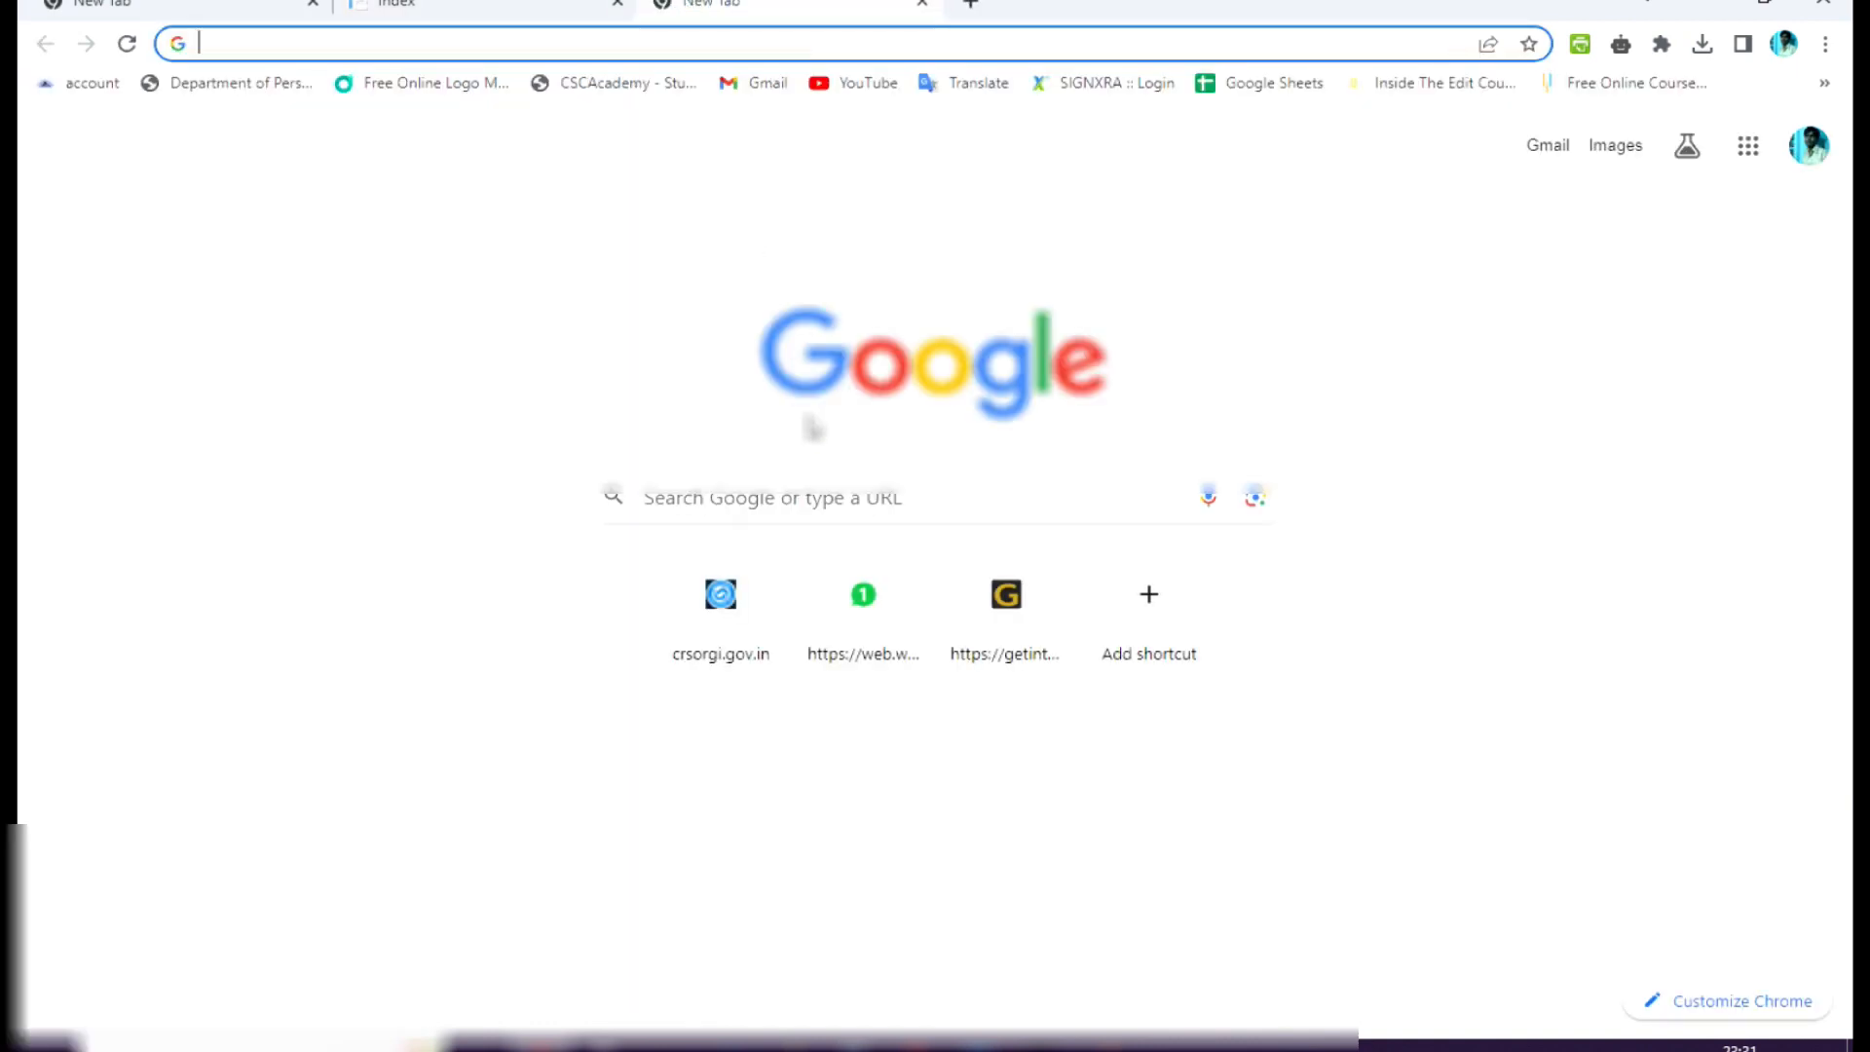
{"action": "type", "text": "embridge.emudhra.com/tool/"}
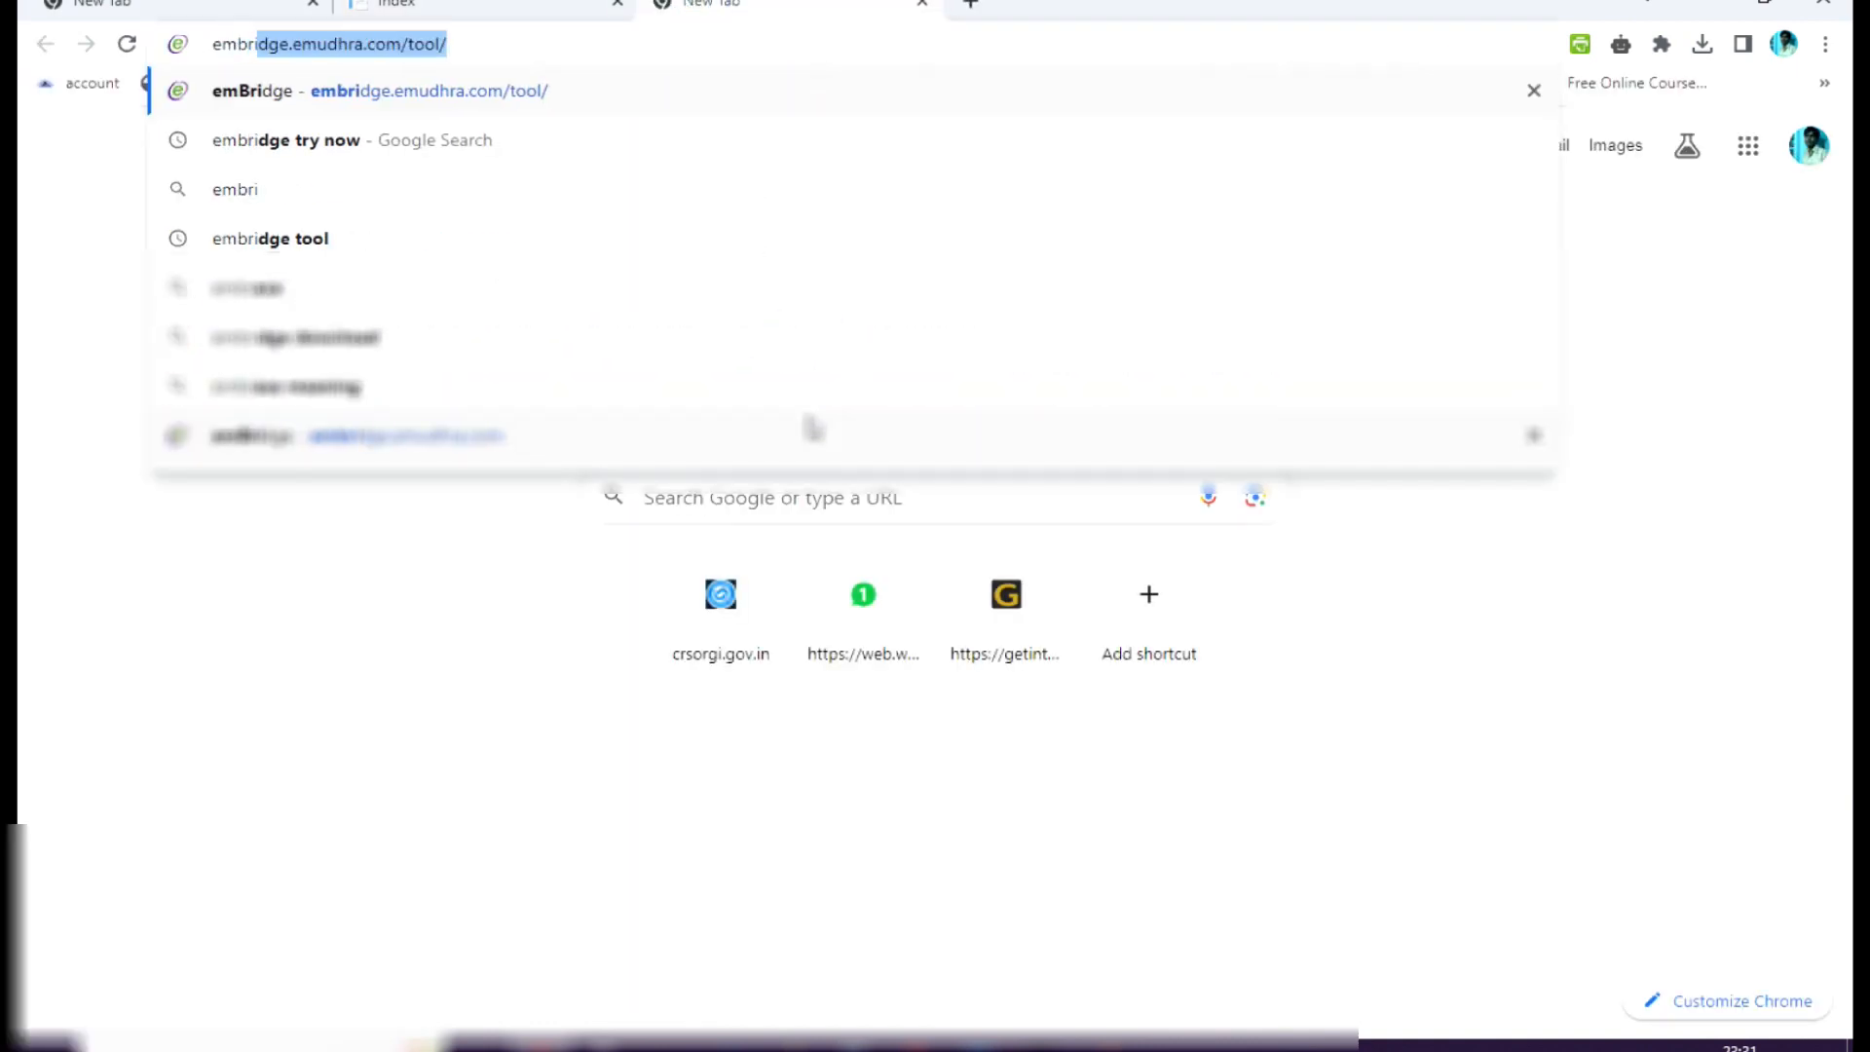
{"action": "key", "text": "Return"}
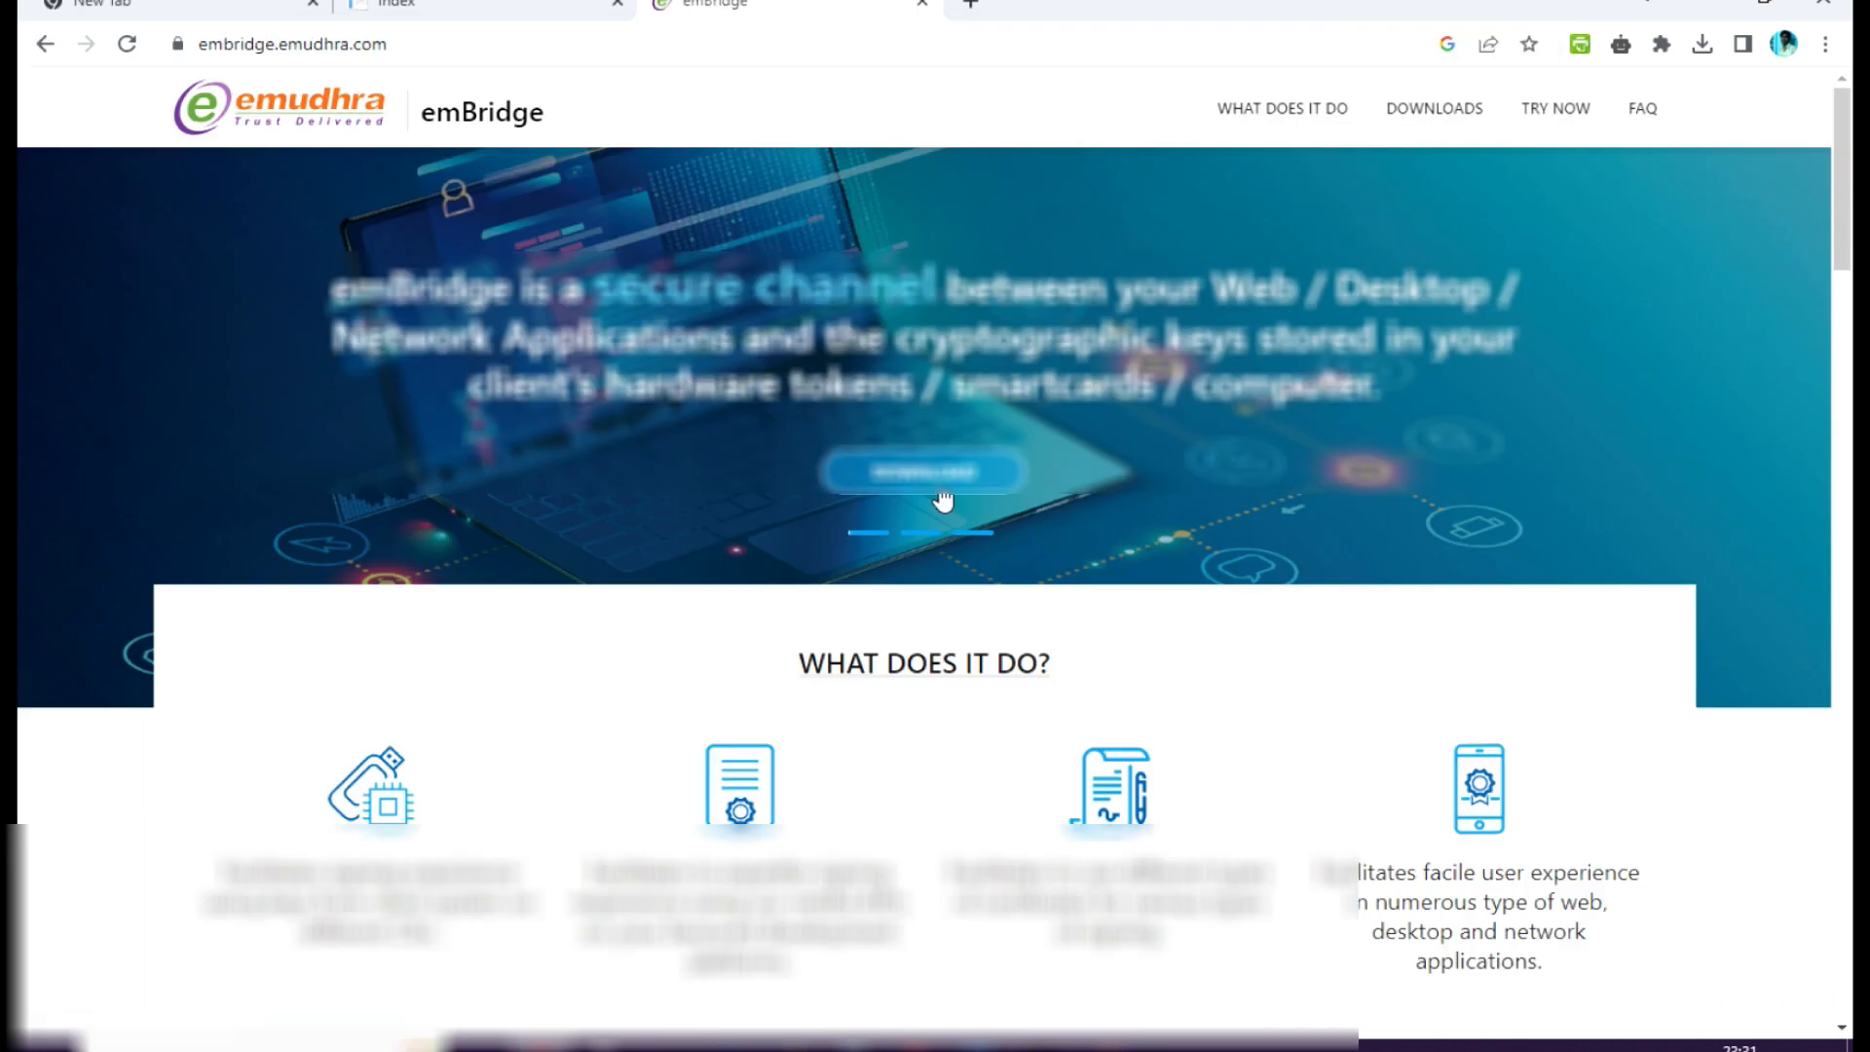
Download the Windows installer of emBridge and check it in the recent downloads.
{"action": "left_click", "coordinate": [929, 492]}
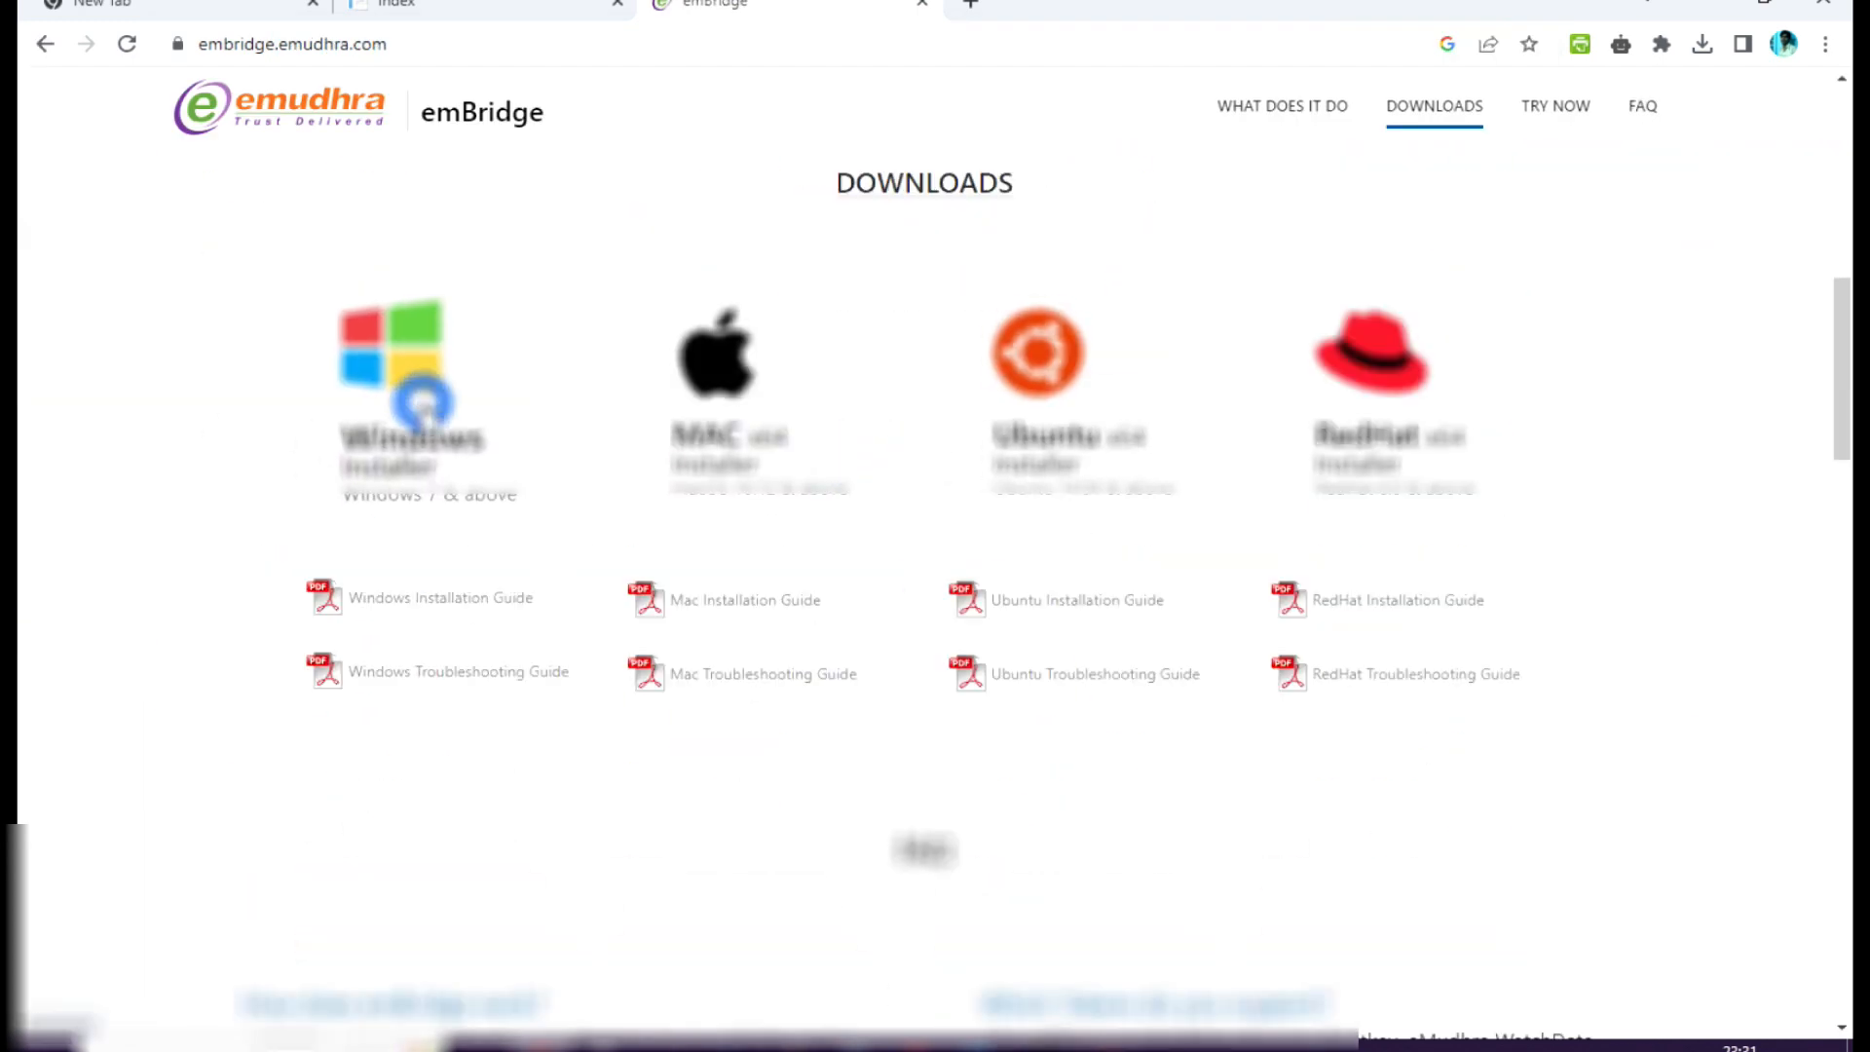
{"action": "left_click", "coordinate": [426, 409]}
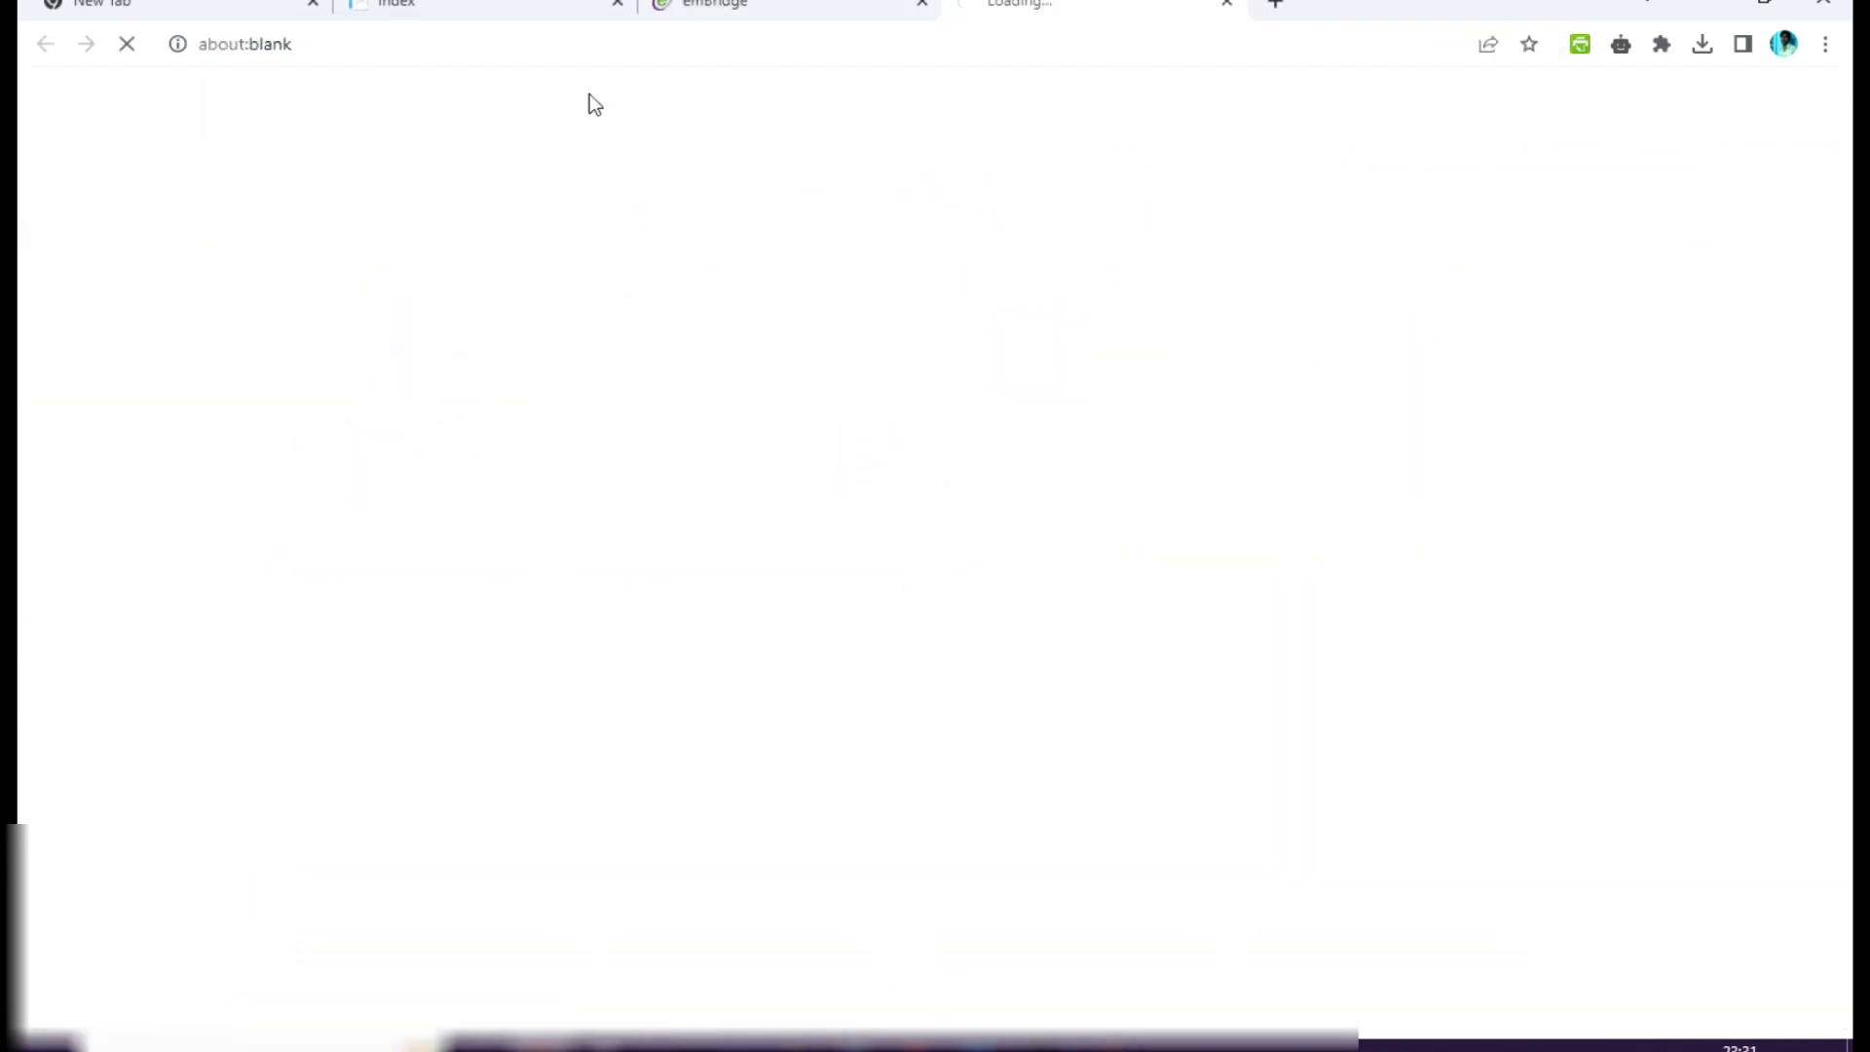
{"action": "left_click", "coordinate": [1702, 44]}
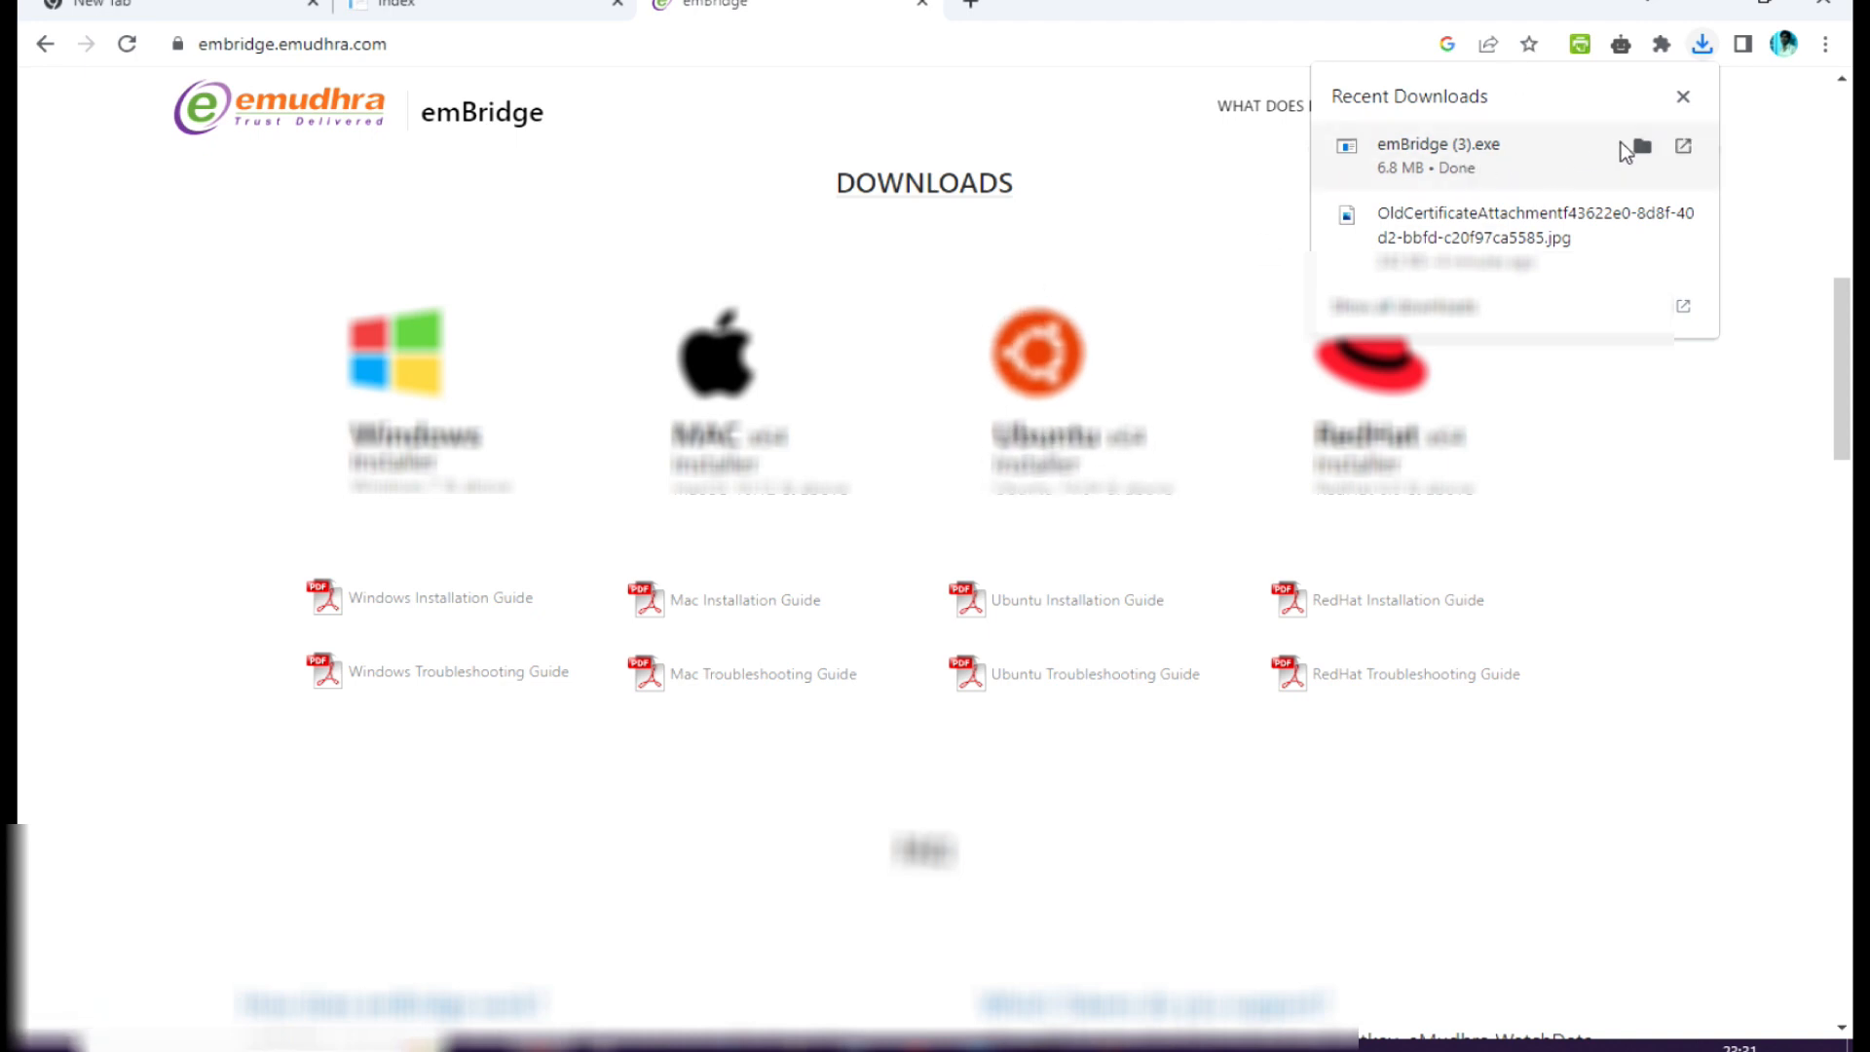
Return to the desktop and move the emBridge window further to the side.
{"action": "left_click", "coordinate": [1718, 9]}
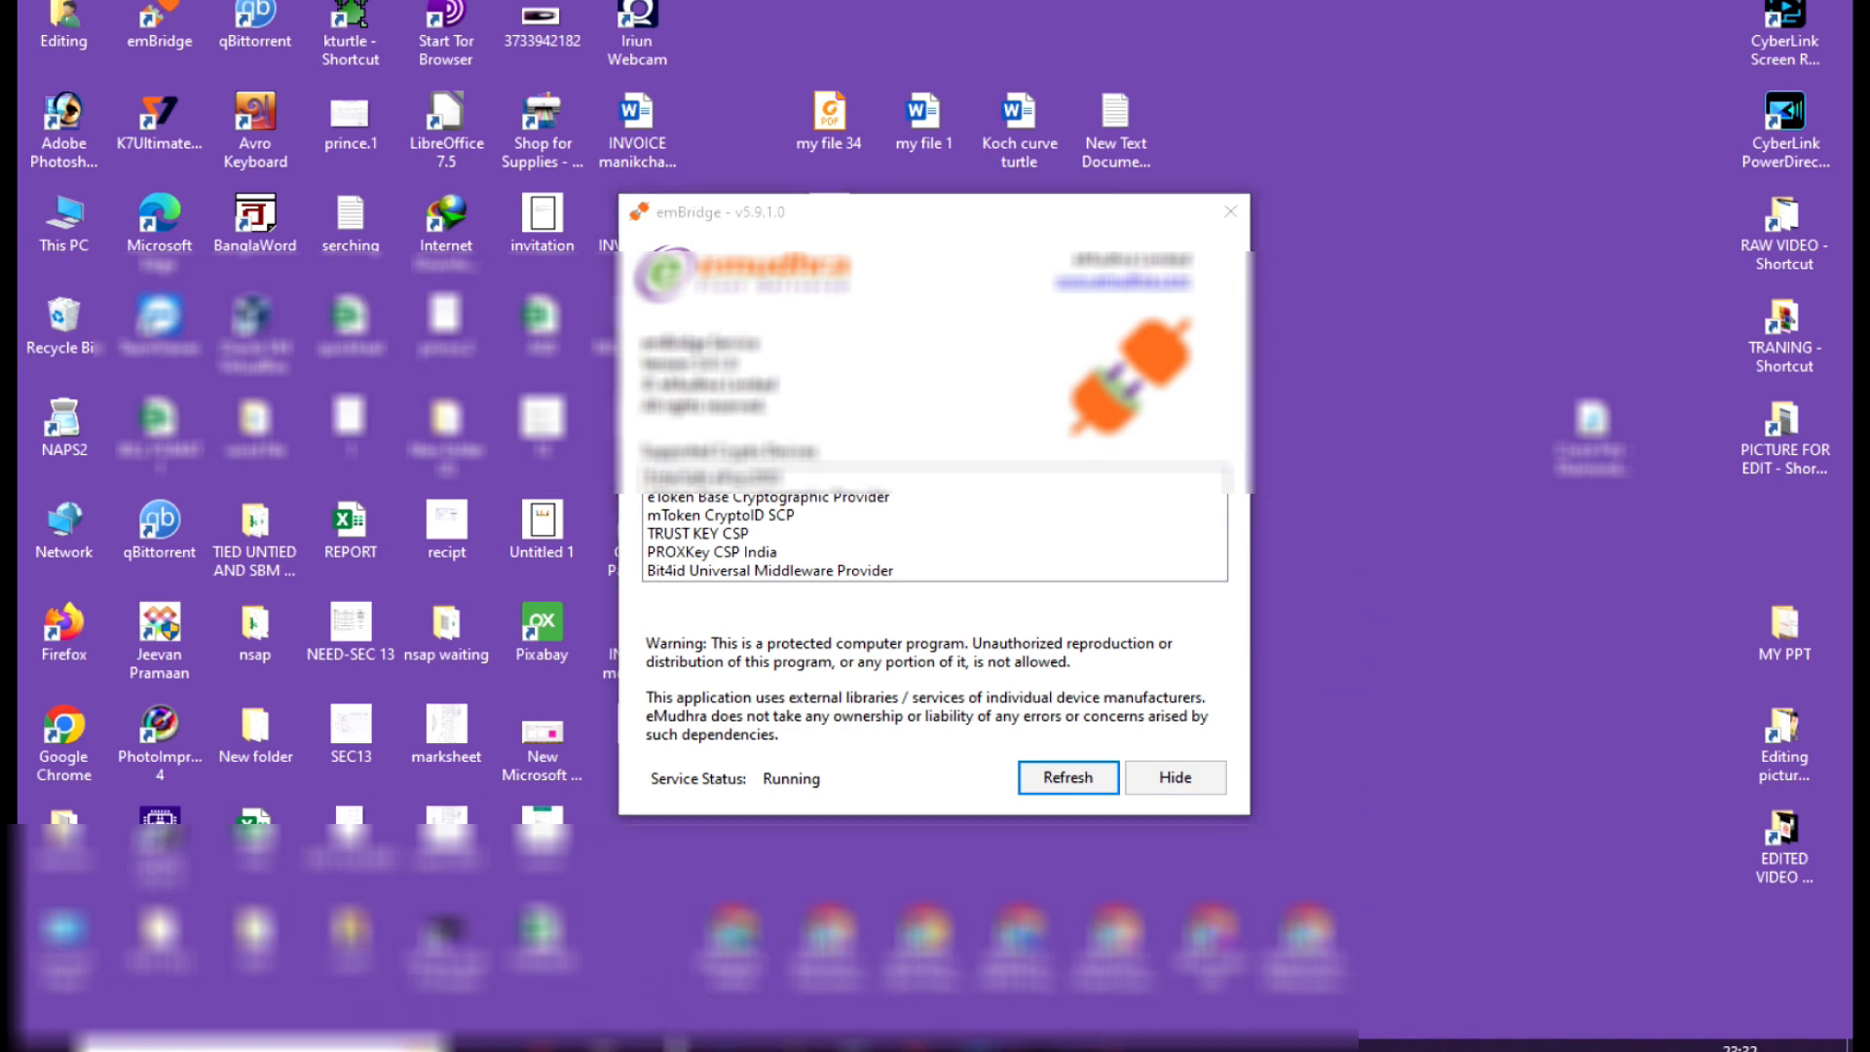
{"action": "left_click_drag", "start_coordinate": [708, 238], "coordinate": [896, 244]}
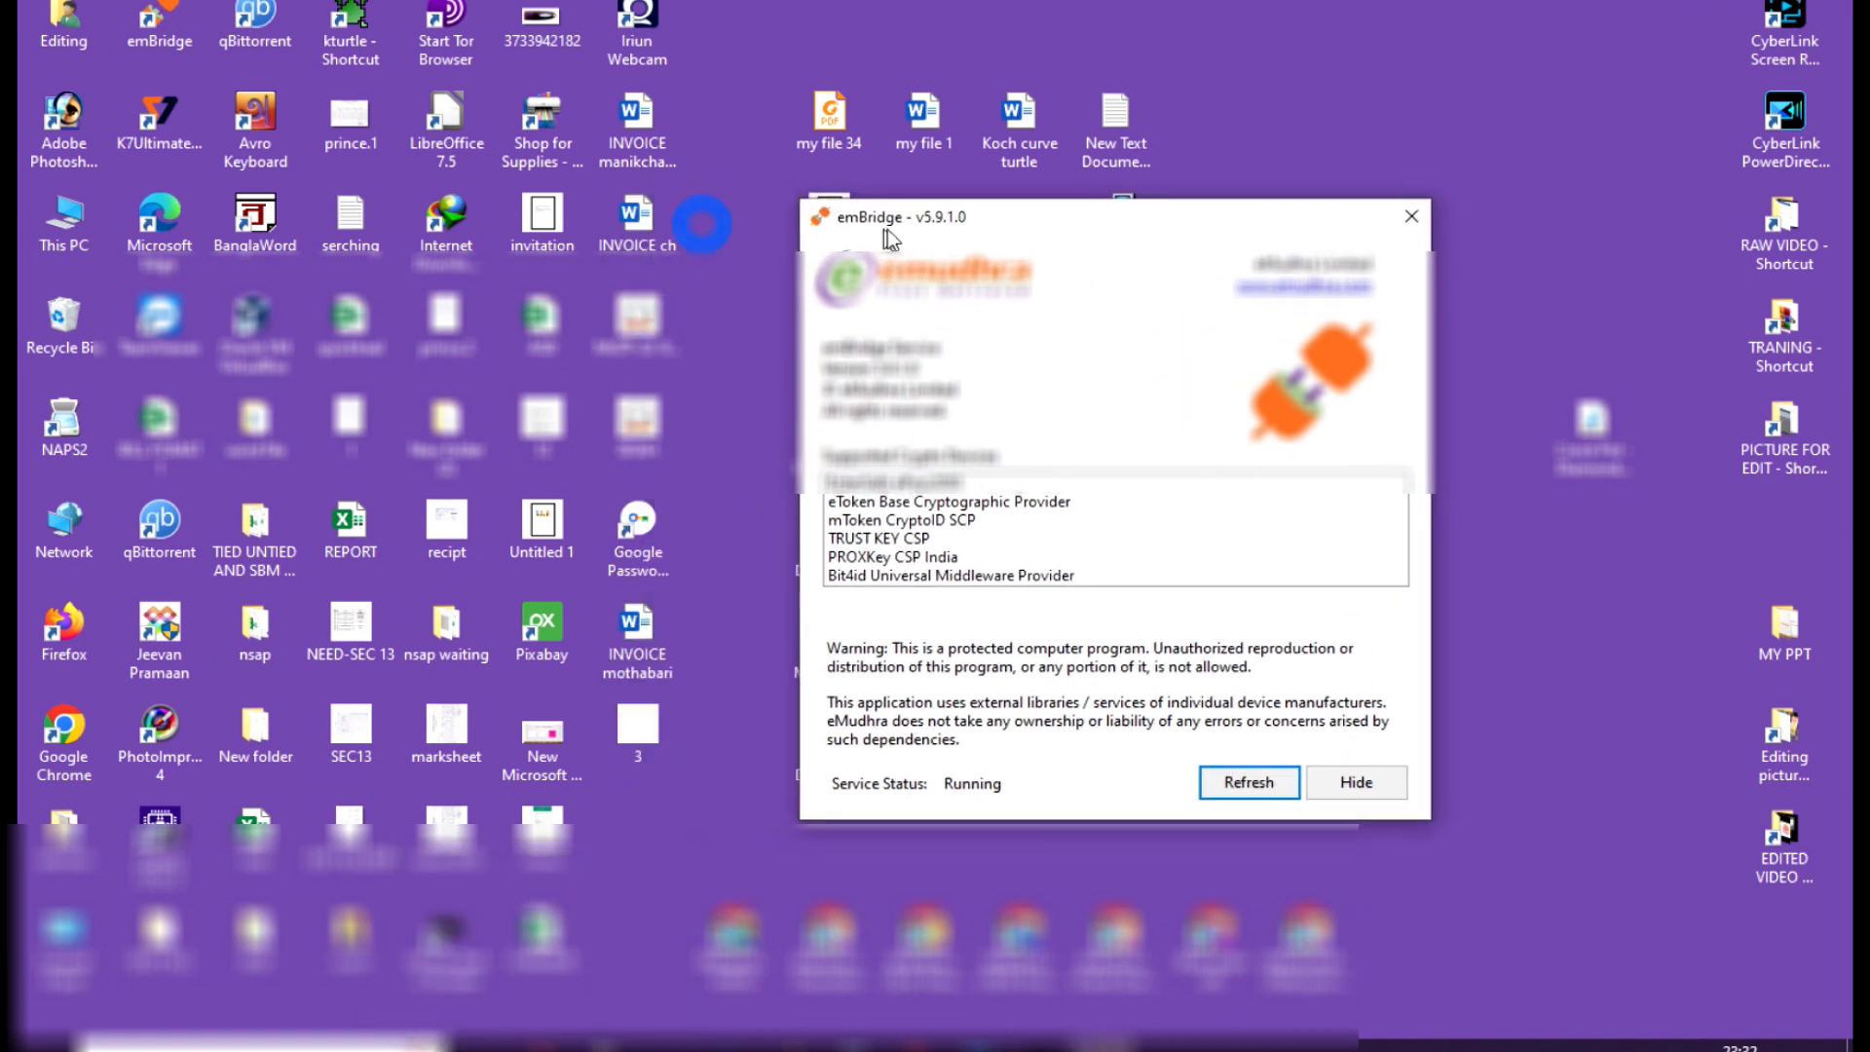
Switch back to the Birth And Death portal in Chrome and open Upload Digital Signature certificate (DSC) under Death Reporting.
{"action": "mouse_move", "coordinate": [544, 1047]}
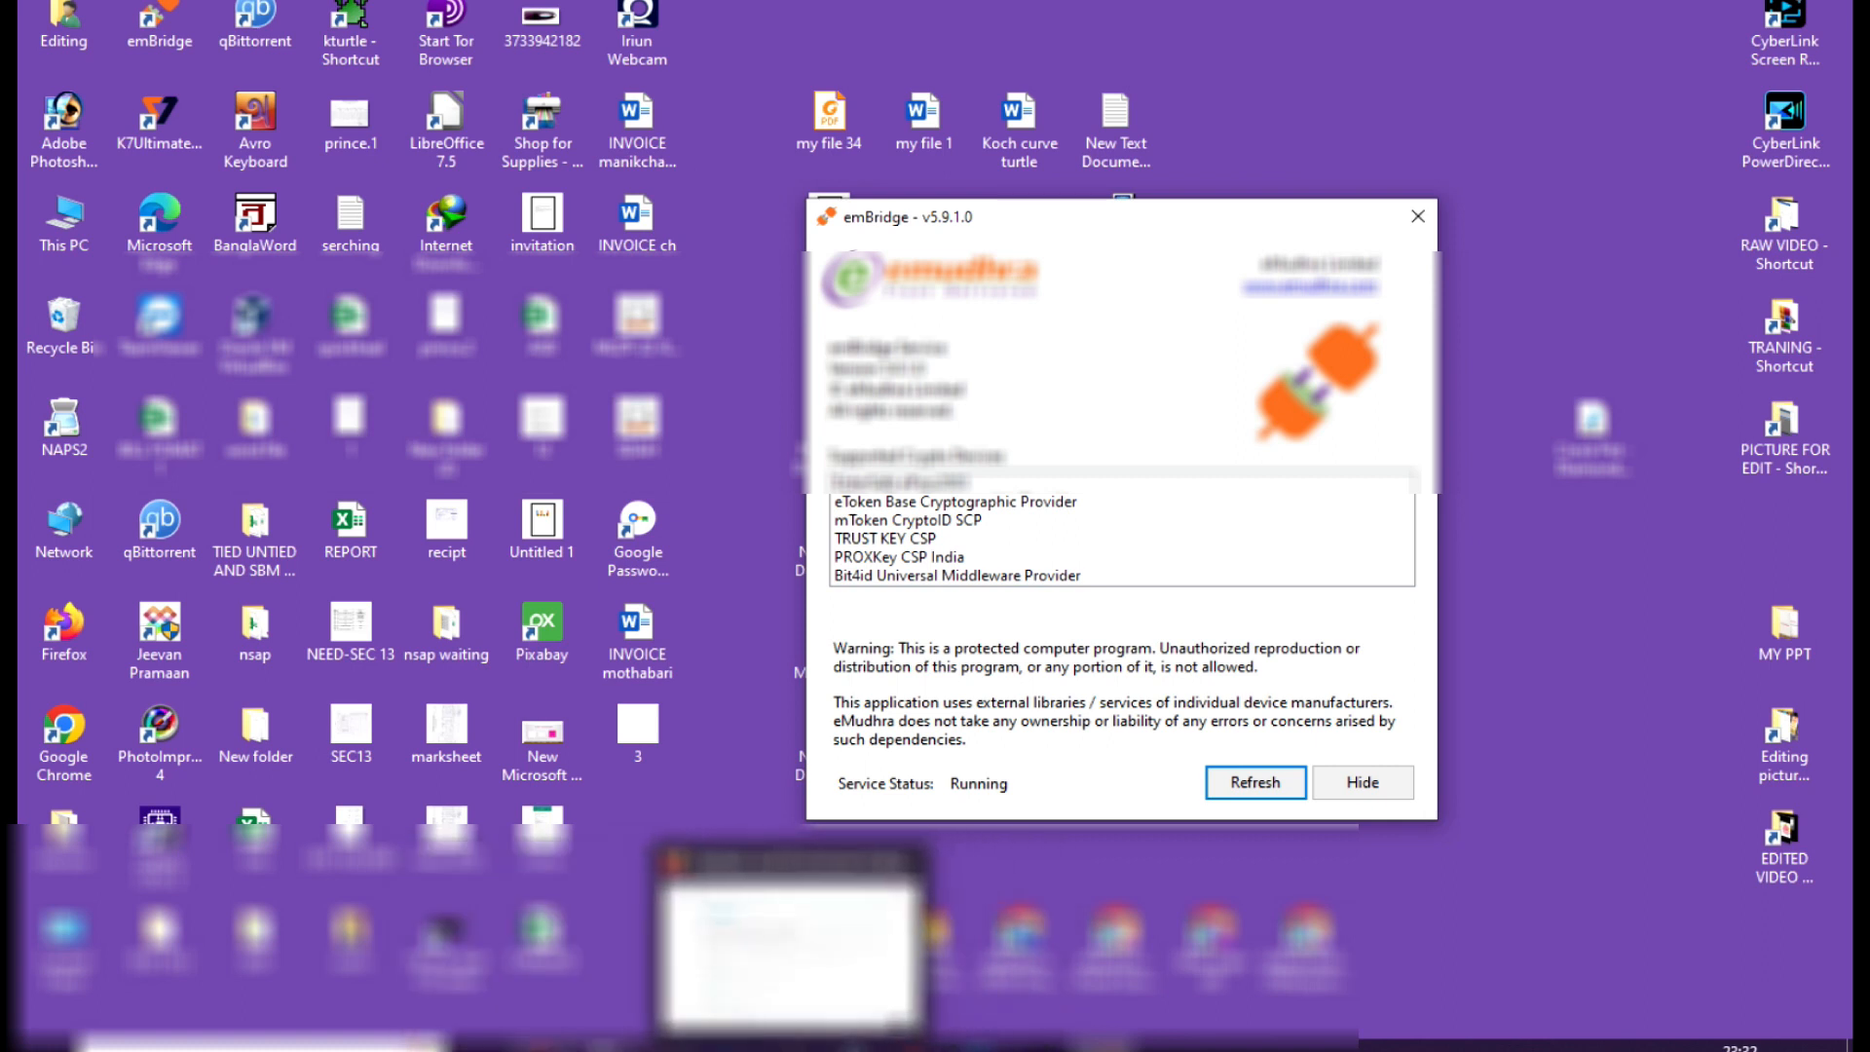
{"action": "left_click", "coordinate": [586, 993]}
{"action": "left_click", "coordinate": [414, 5]}
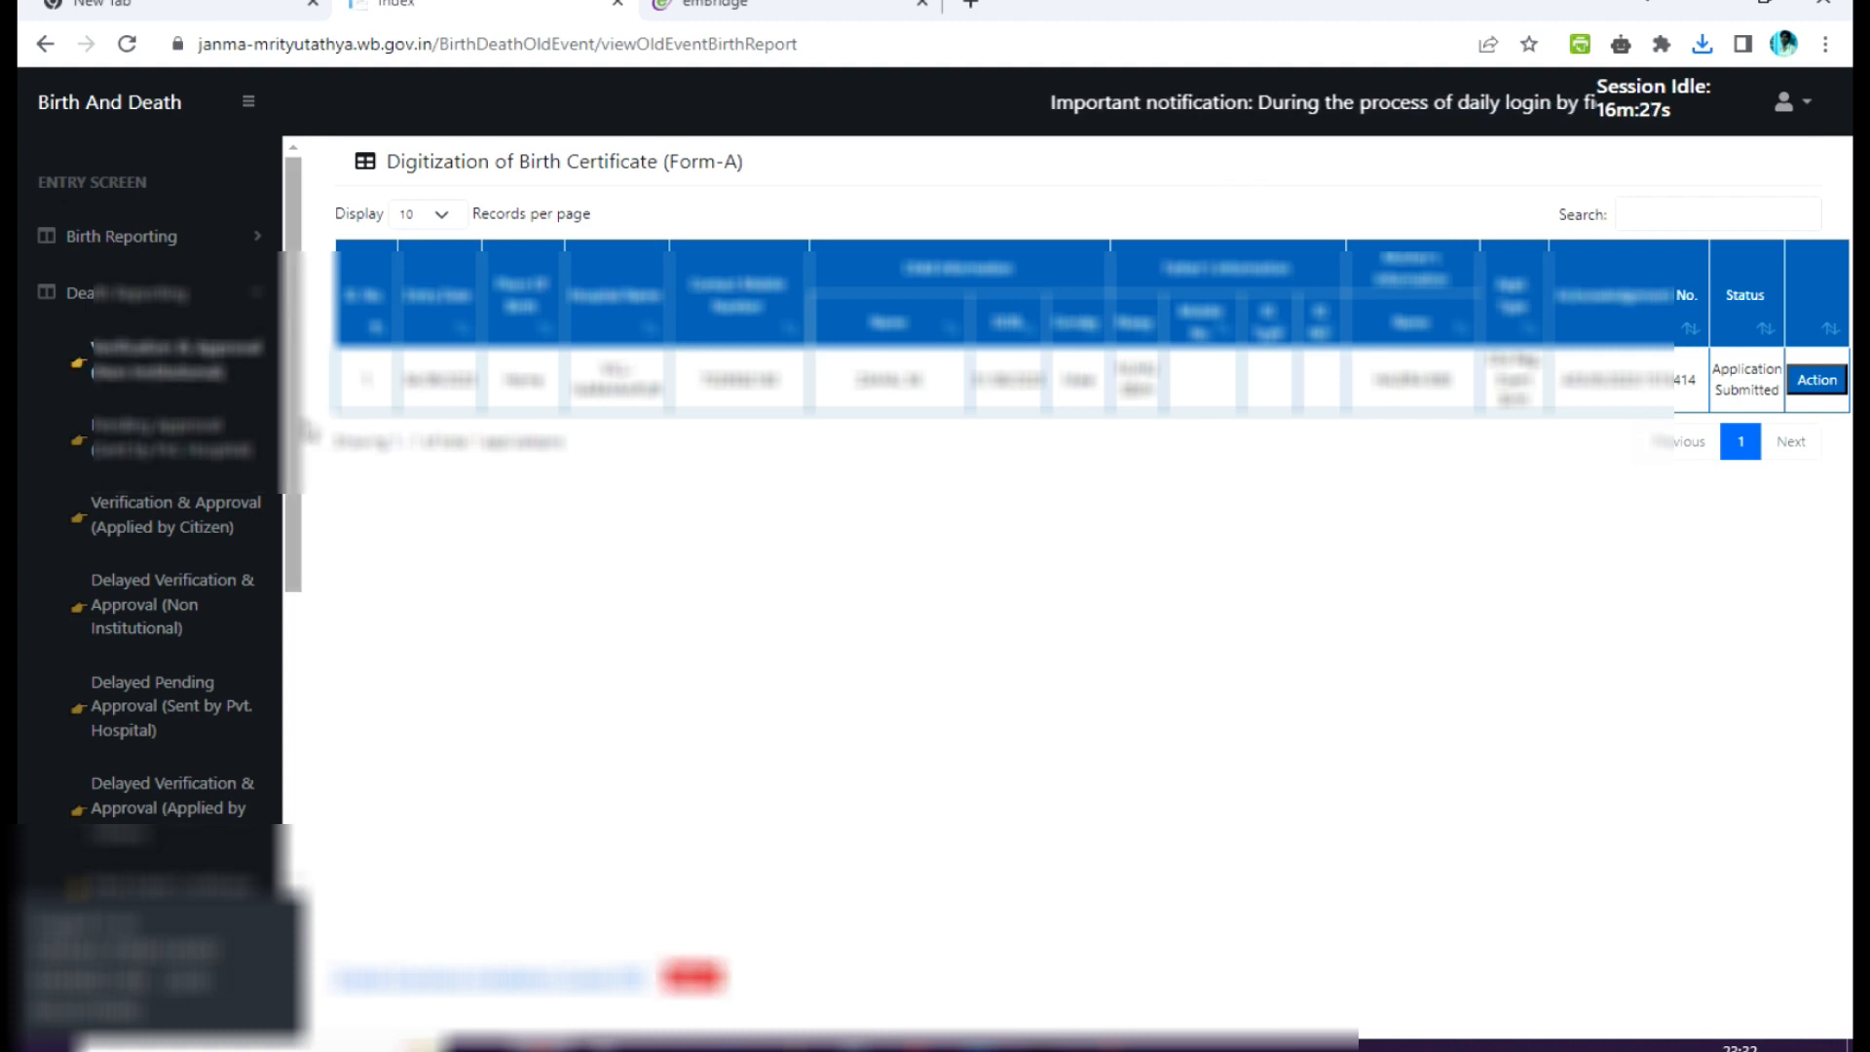
{"action": "scroll", "coordinate": [277, 675], "scroll_direction": "down", "scroll_amount": 4}
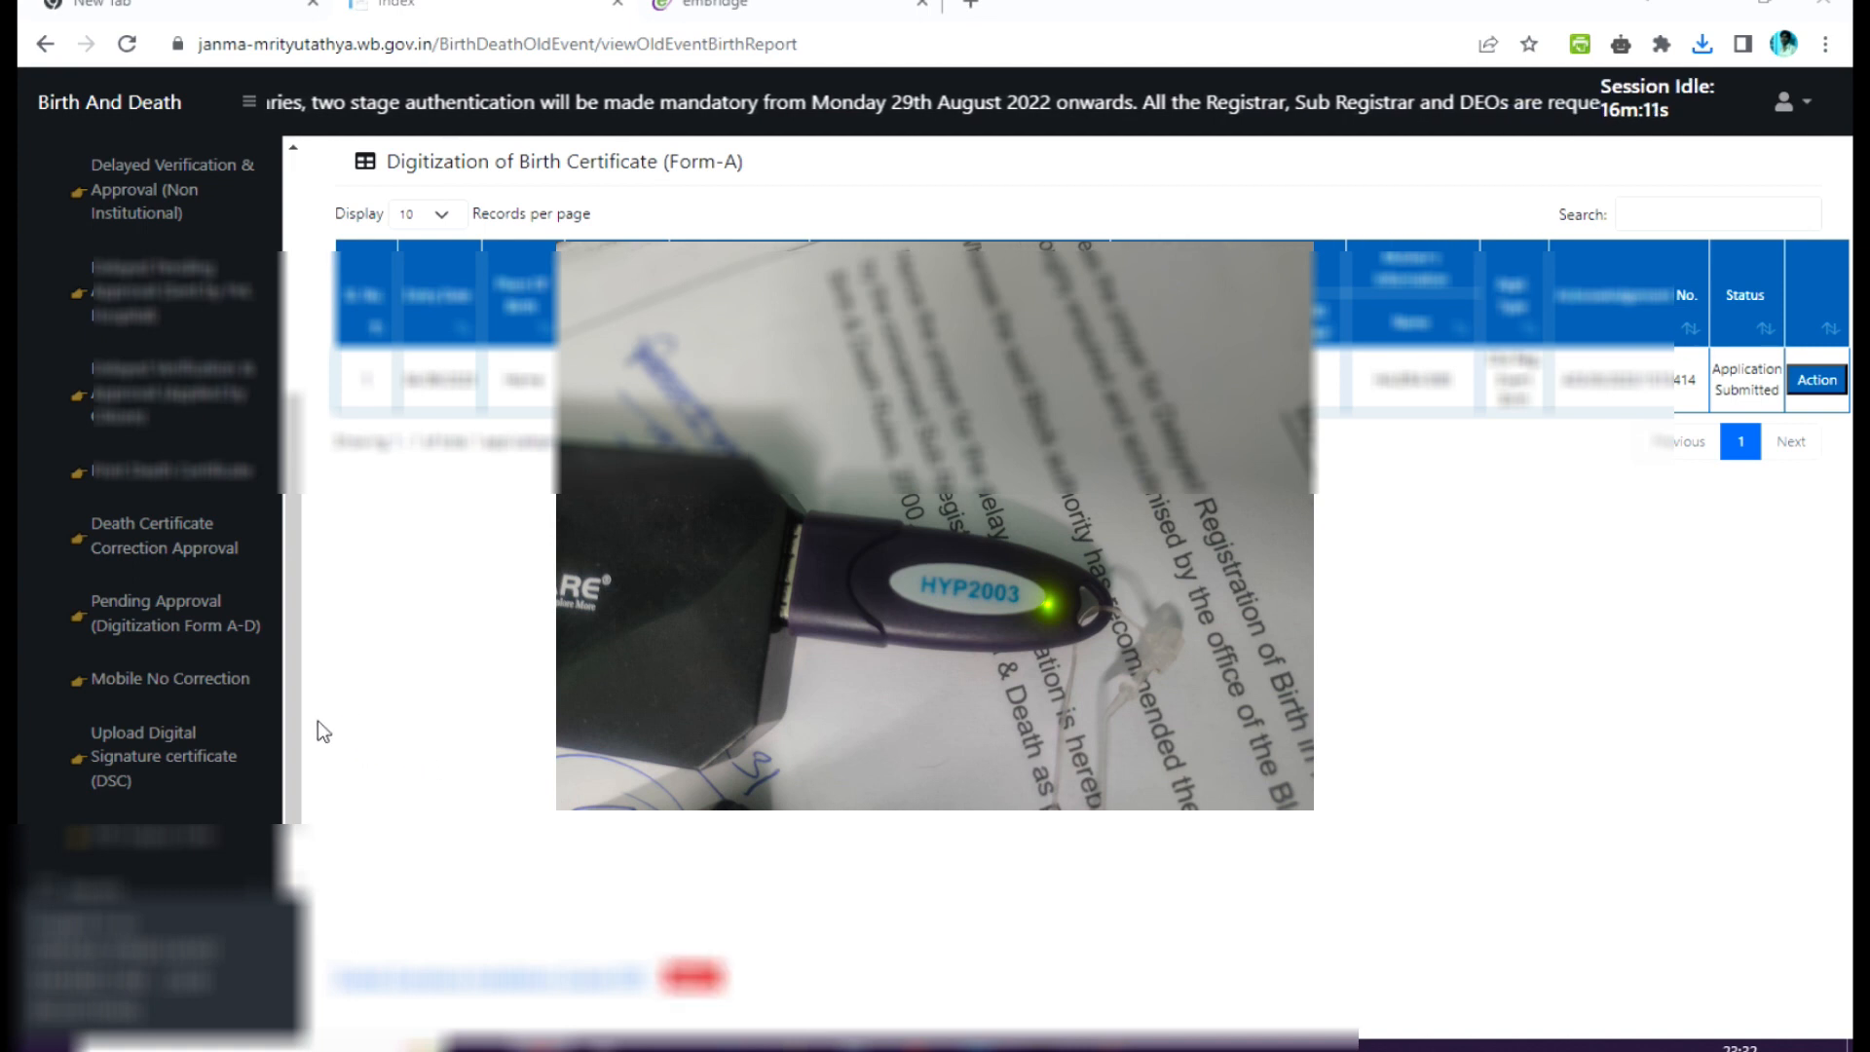
{"action": "left_click", "coordinate": [151, 766]}
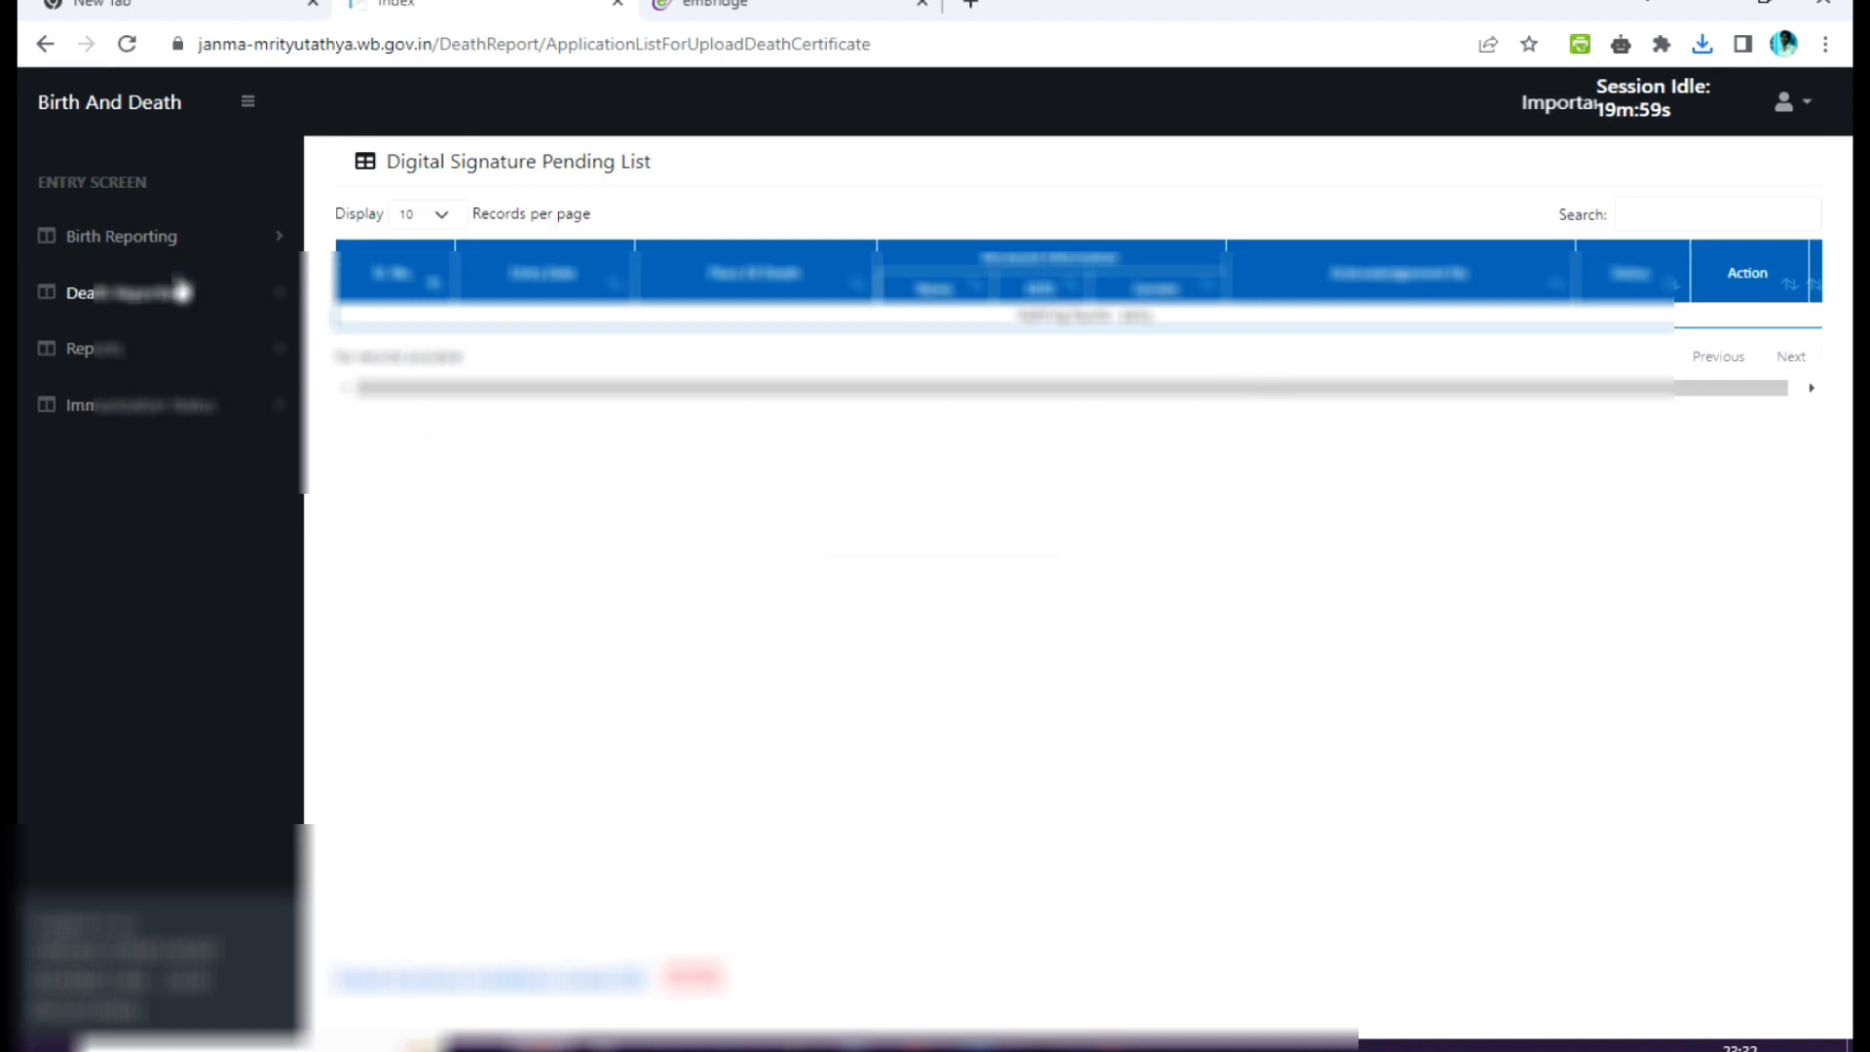
Open Upload Digital Signature certificate (DSC) under Birth Reporting.
{"action": "left_click", "coordinate": [180, 245]}
{"action": "scroll", "coordinate": [194, 438], "scroll_direction": "down", "scroll_amount": 6}
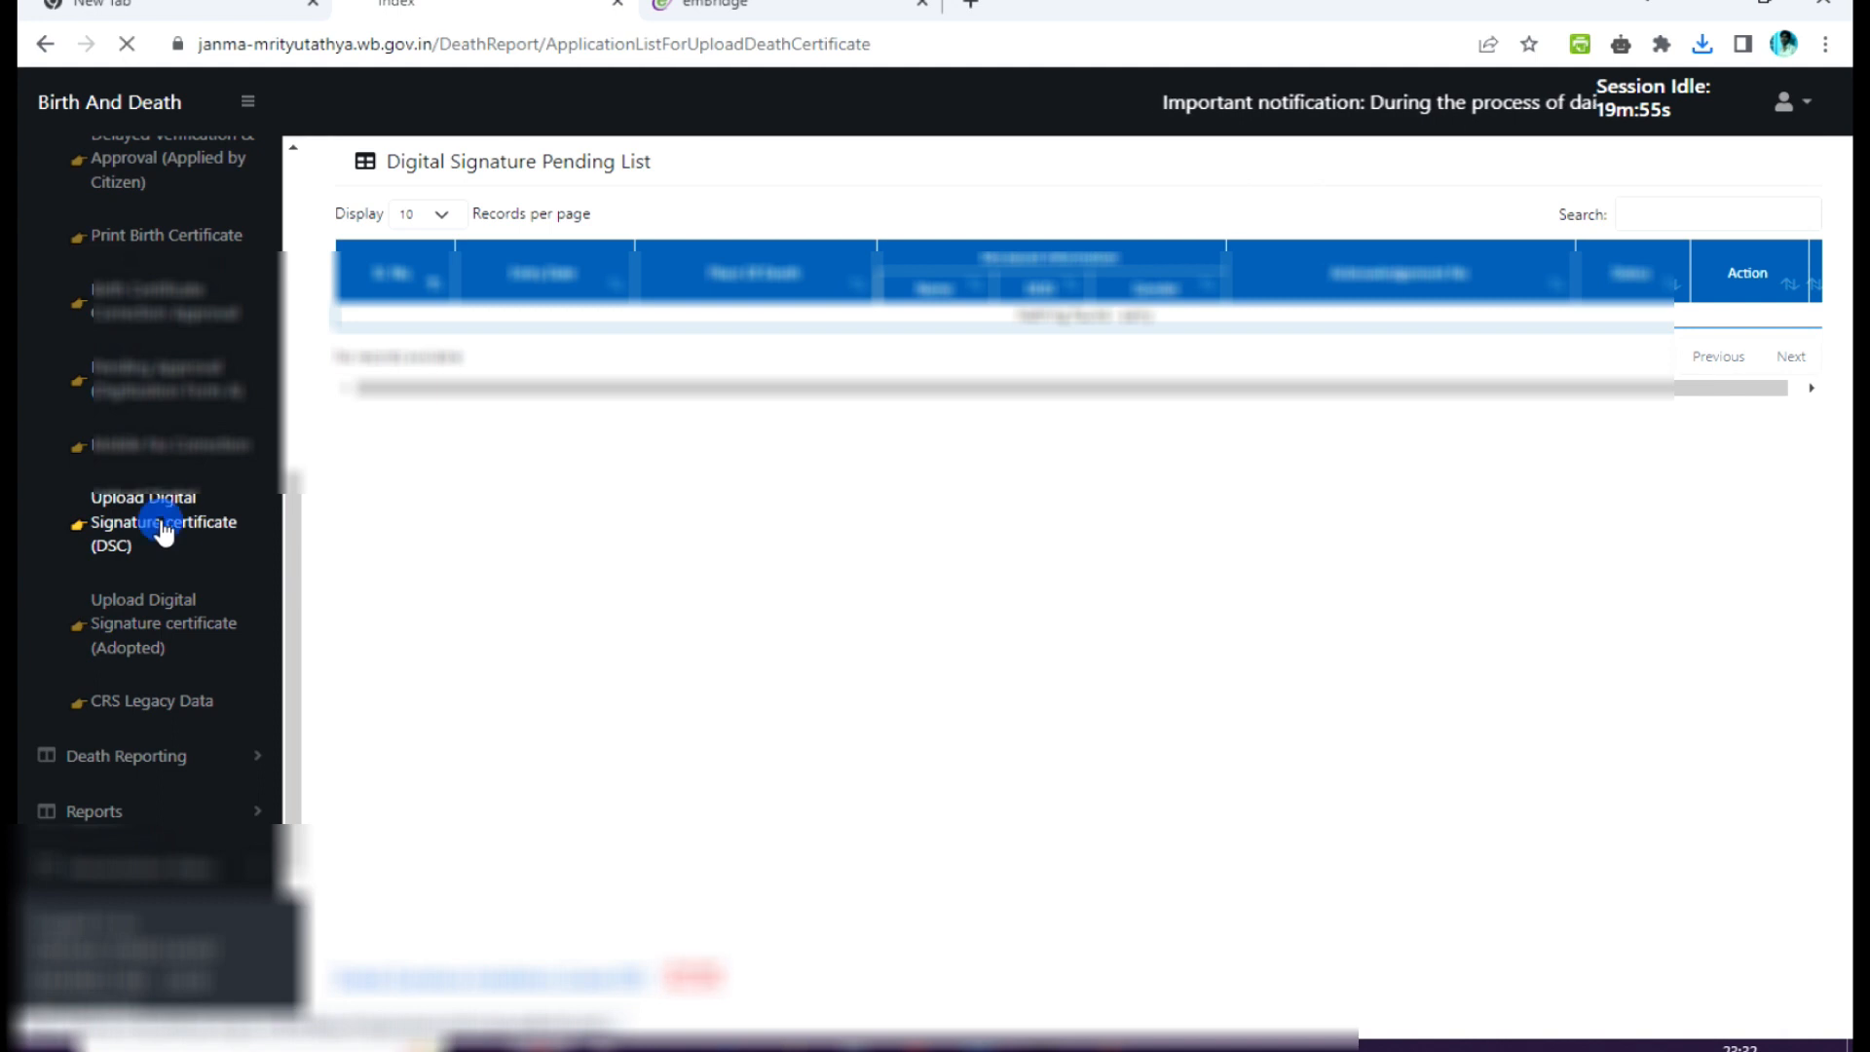
{"action": "left_click", "coordinate": [161, 523]}
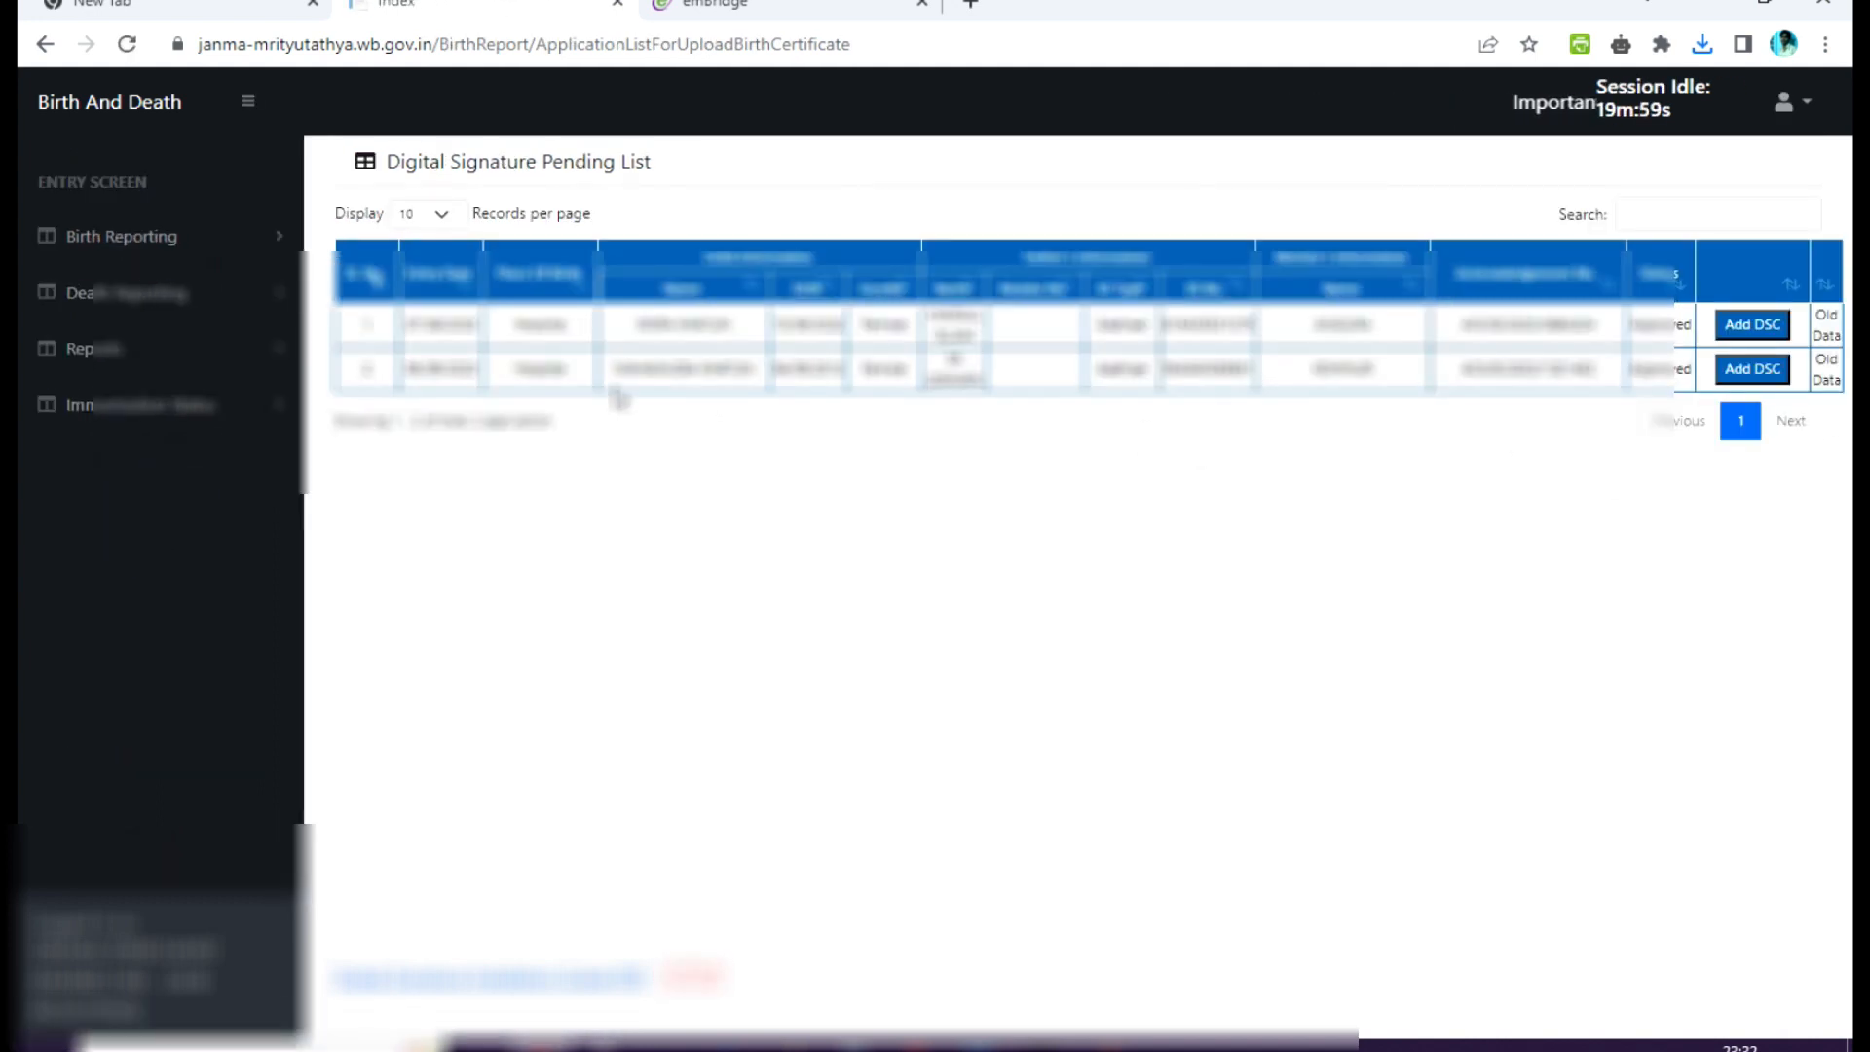
Start adding a DSC to the second pending birth record and refresh the emBridge service.
{"action": "left_click", "coordinate": [1753, 368]}
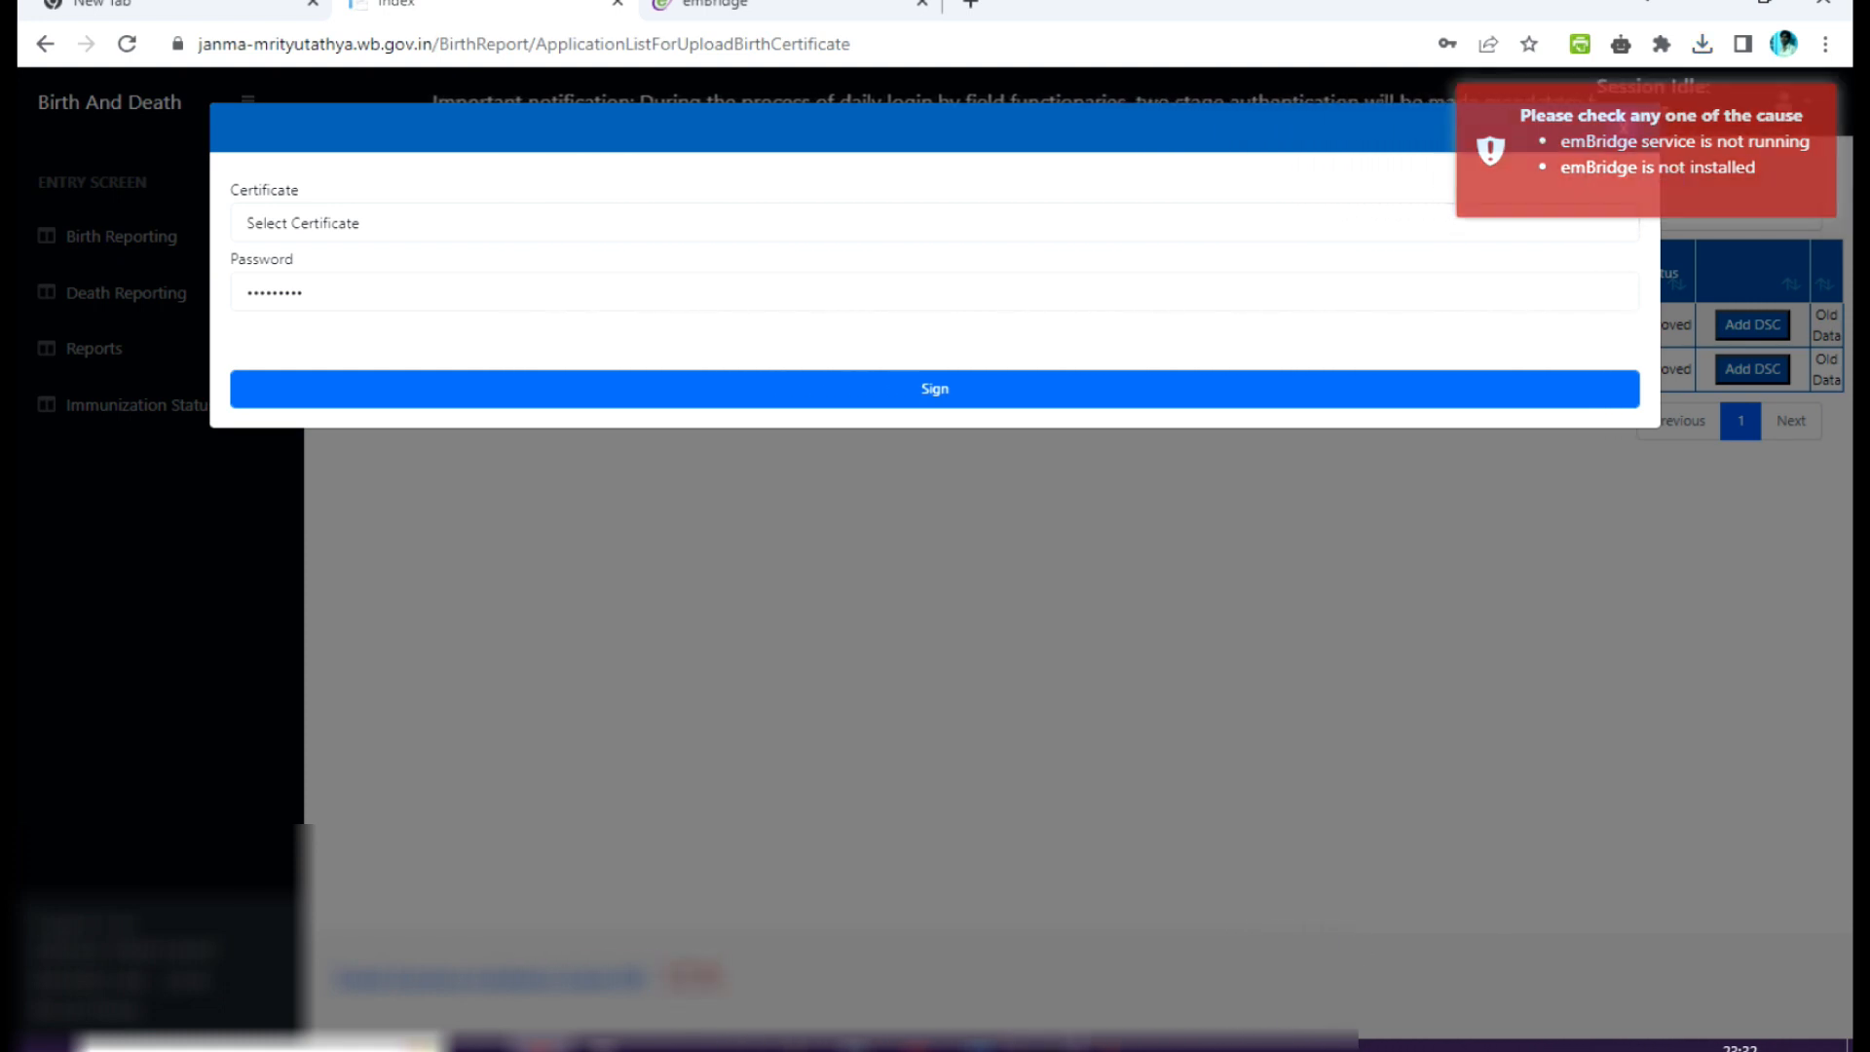
{"action": "left_click", "coordinate": [1042, 1047]}
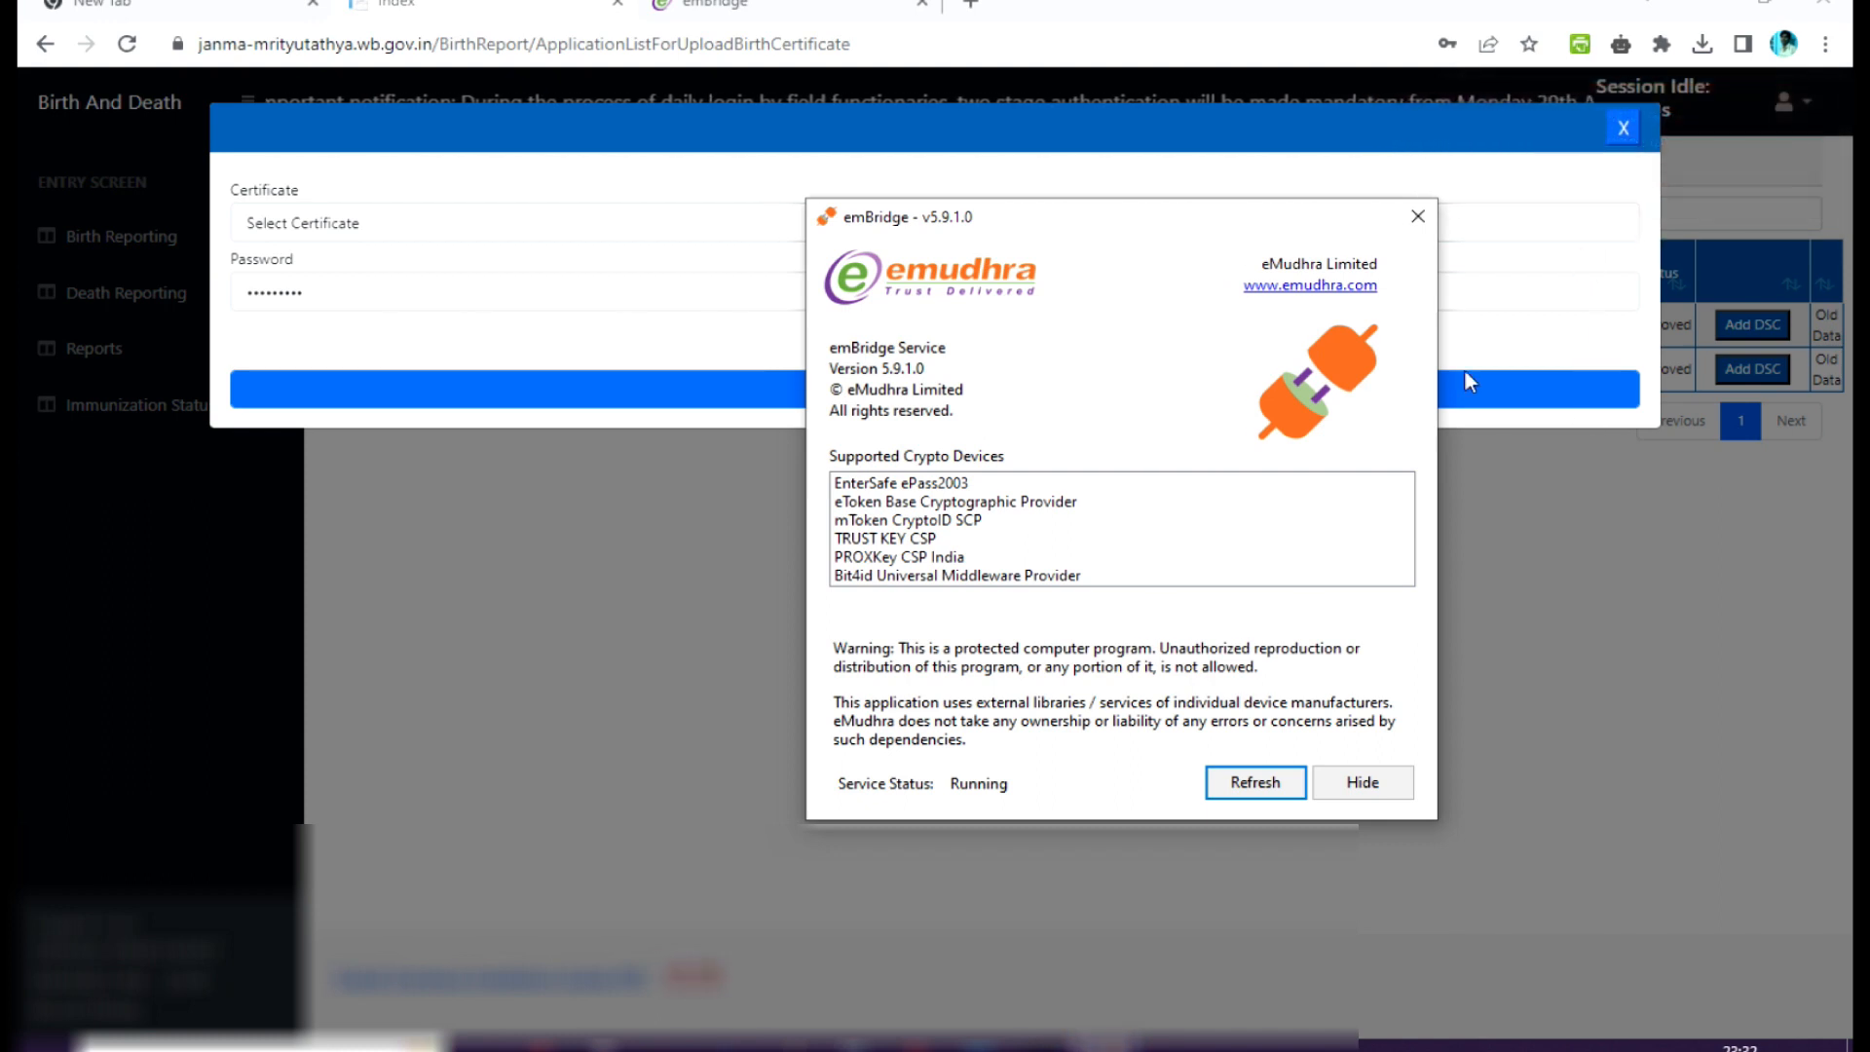
{"action": "left_click", "coordinate": [1257, 785]}
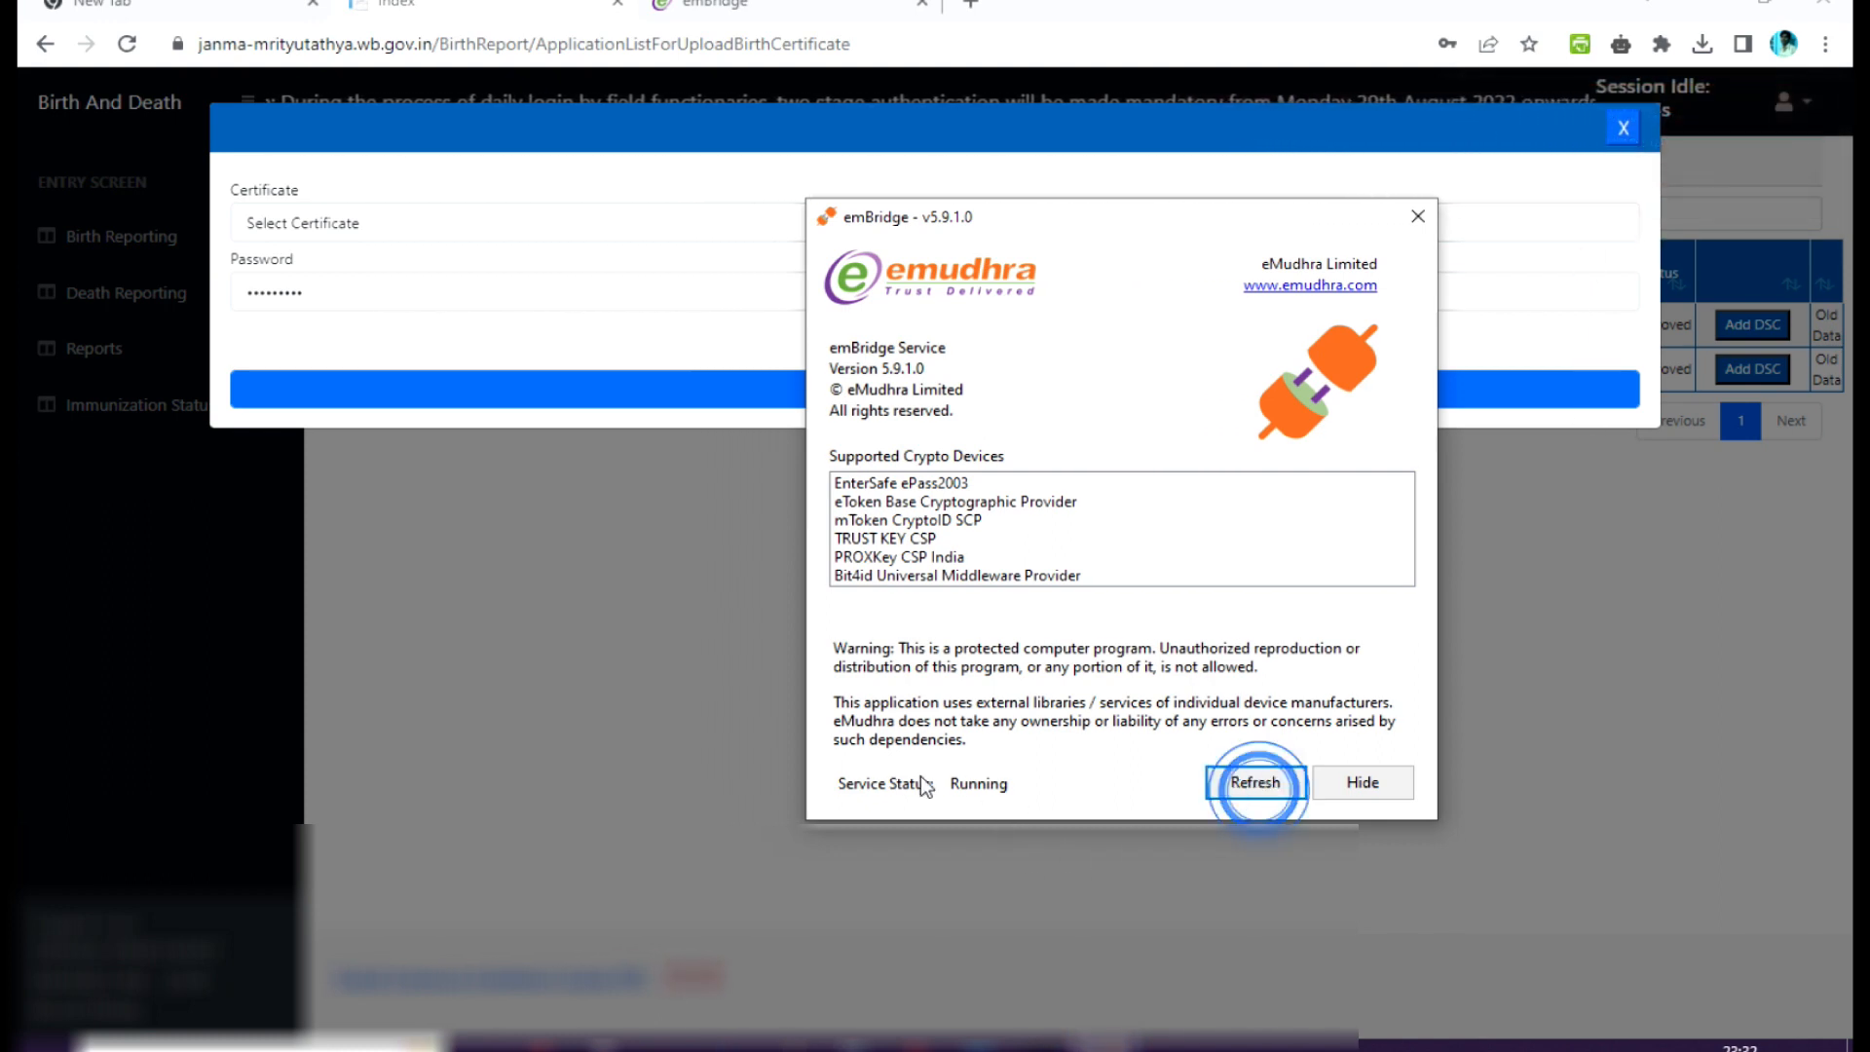
Try to select a certificate in the signing dialog and close the dialog.
{"action": "left_click", "coordinate": [1469, 151]}
{"action": "left_click", "coordinate": [1089, 225]}
{"action": "left_click", "coordinate": [1089, 226]}
{"action": "left_click", "coordinate": [1086, 229]}
{"action": "left_click", "coordinate": [1624, 128]}
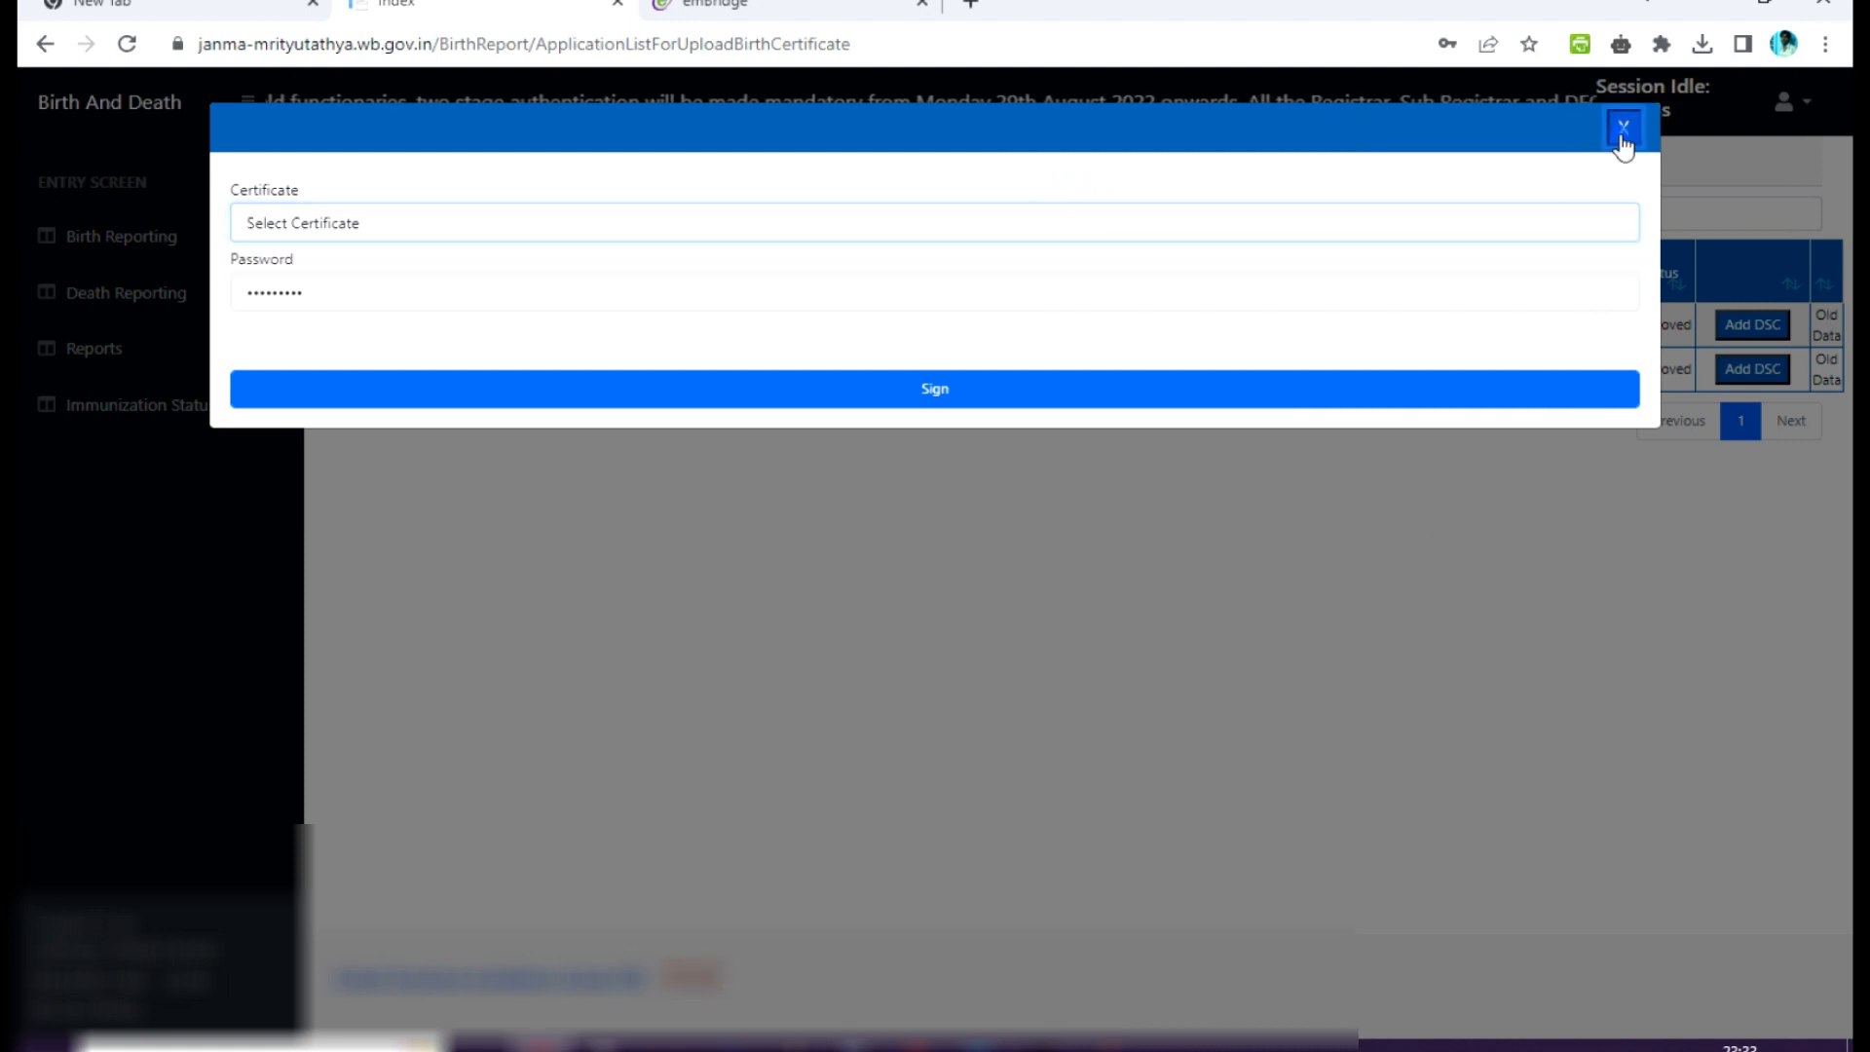
{"action": "left_click", "coordinate": [1623, 128]}
Return to the emBridge window on the desktop and refresh its service again.
{"action": "left_click", "coordinate": [1707, 9]}
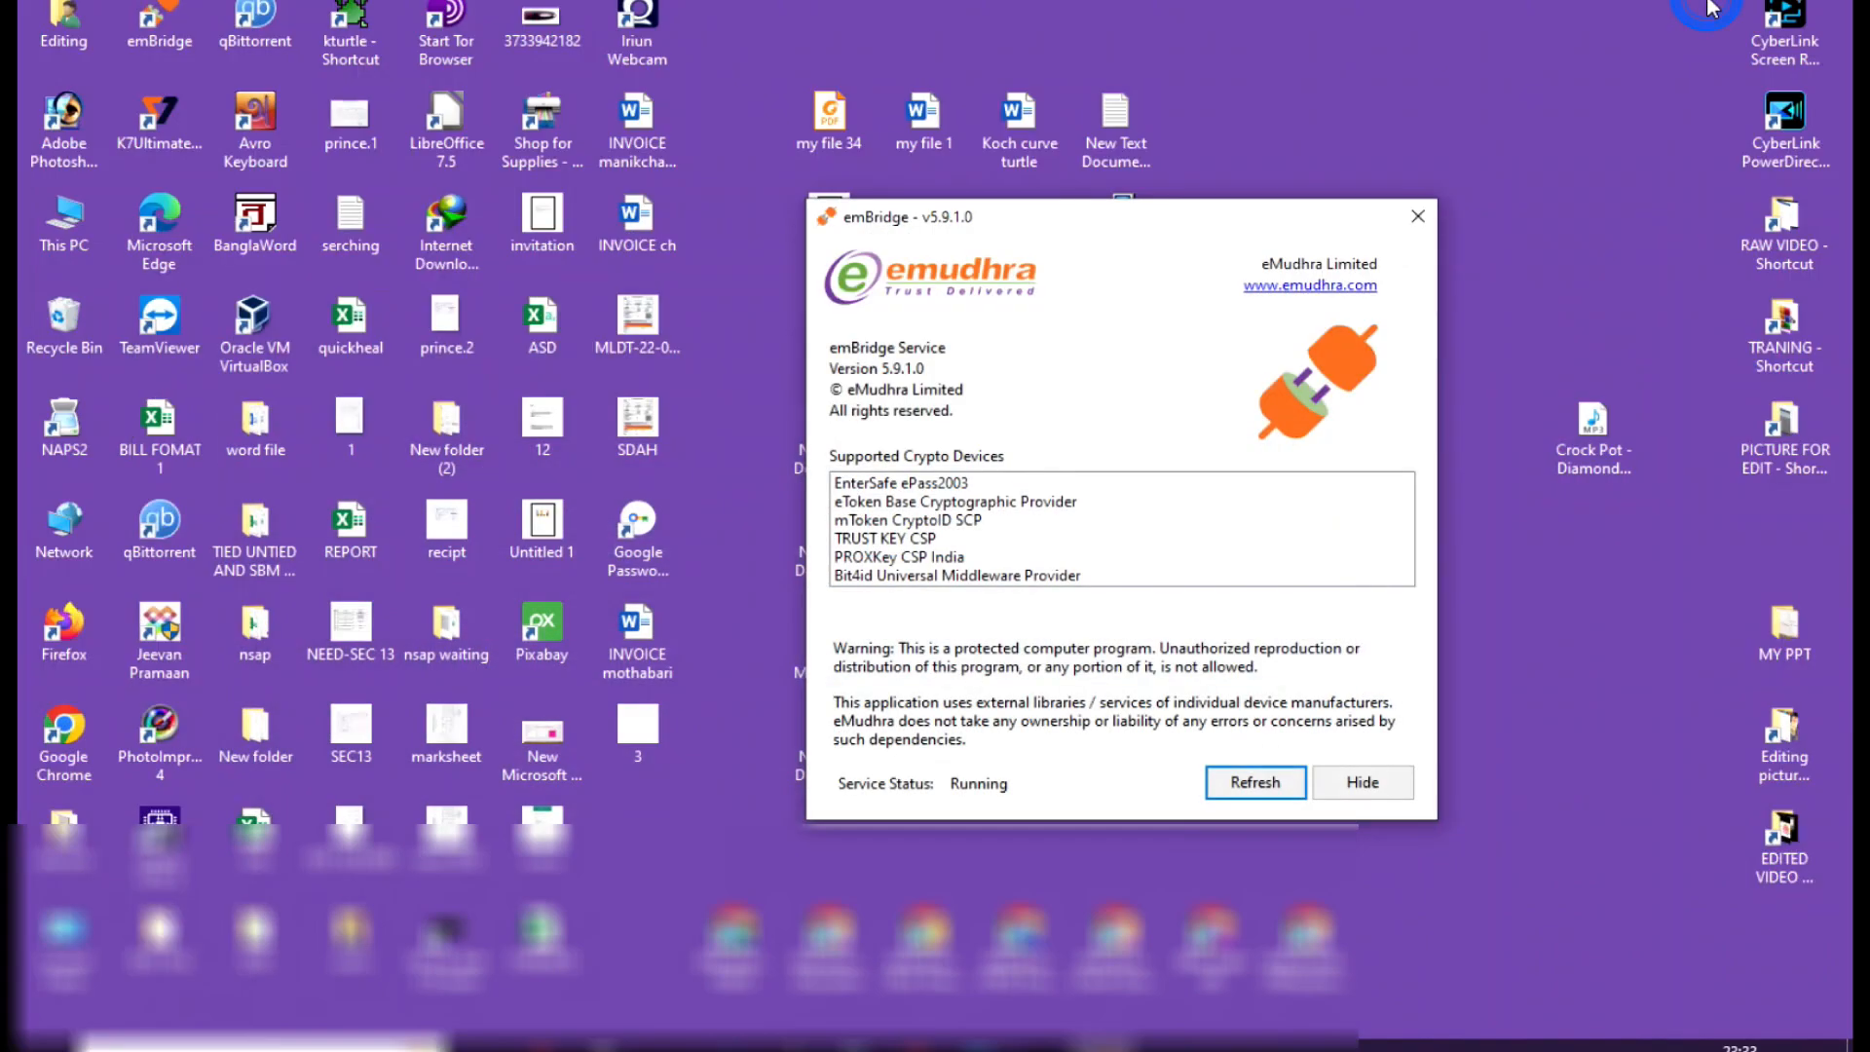
{"action": "left_click", "coordinate": [1235, 791]}
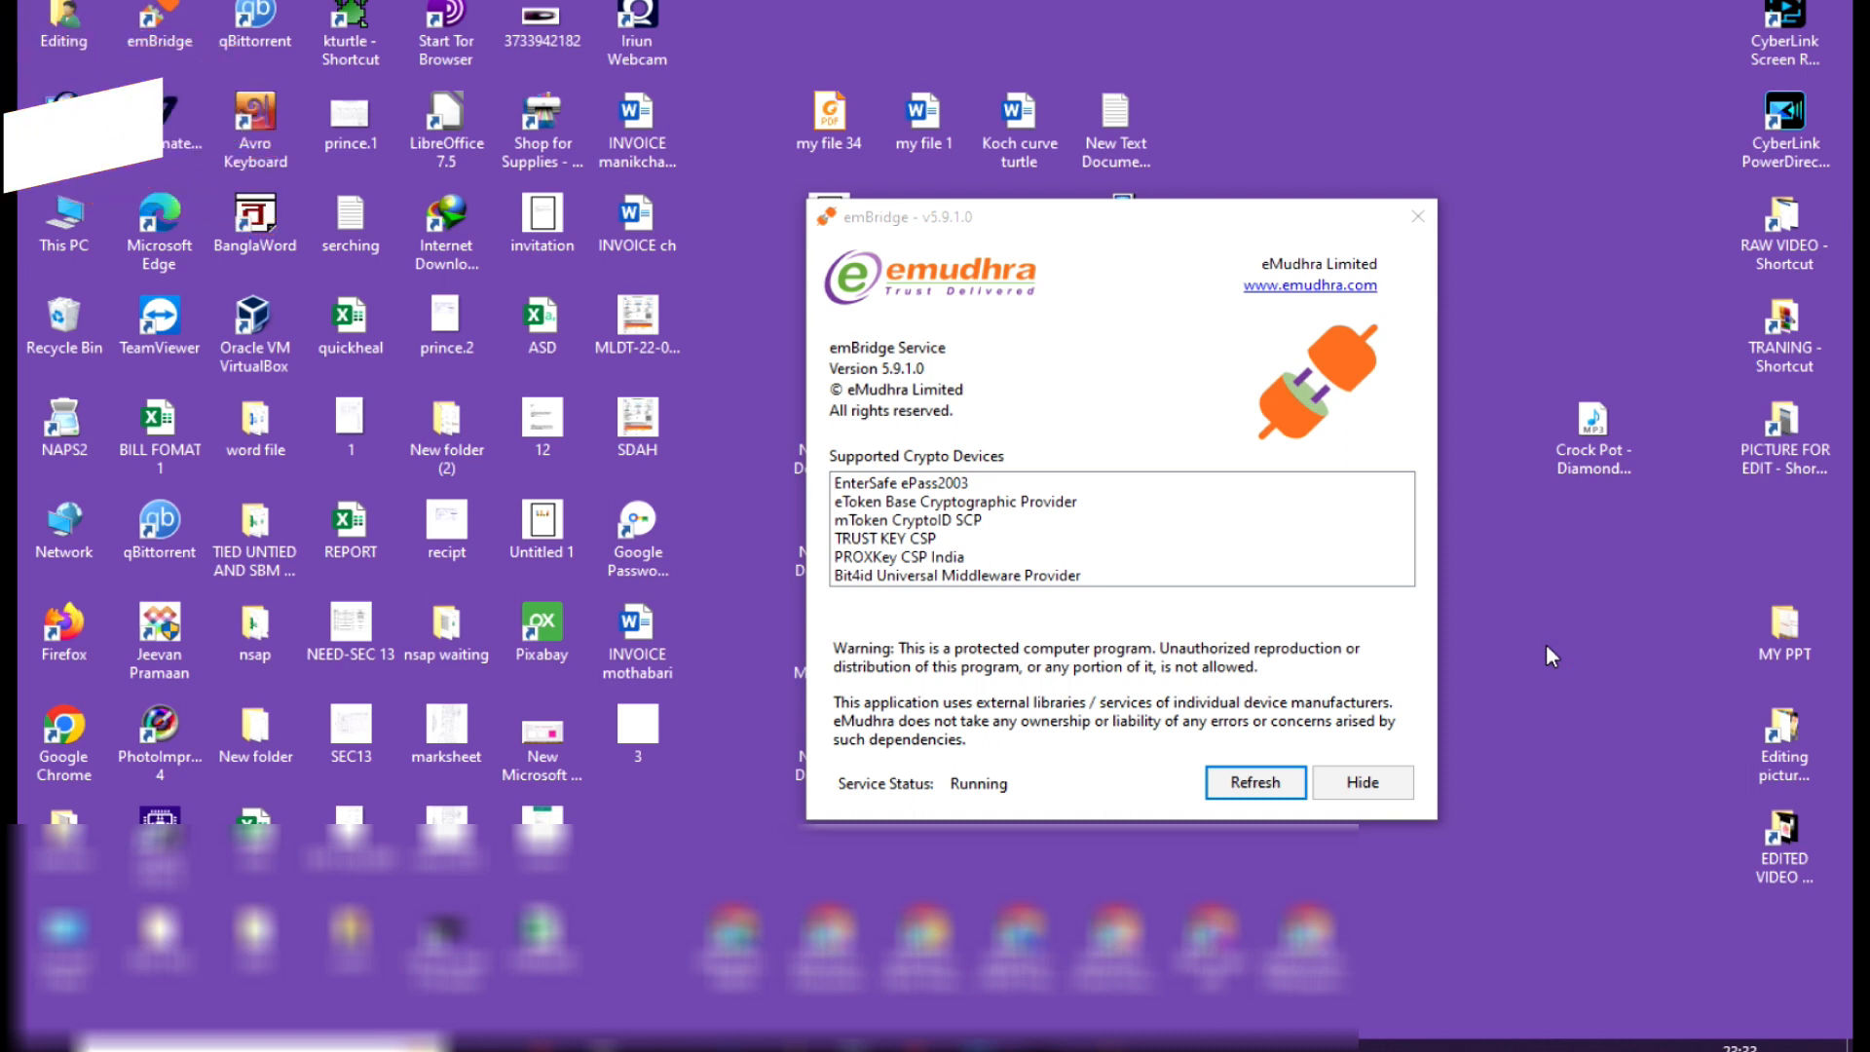
Check This PC for the HyperPKI token drive and inspect the token list in HyperPKI Token Manager for ePass2003.
{"action": "double_click", "coordinate": [56, 216]}
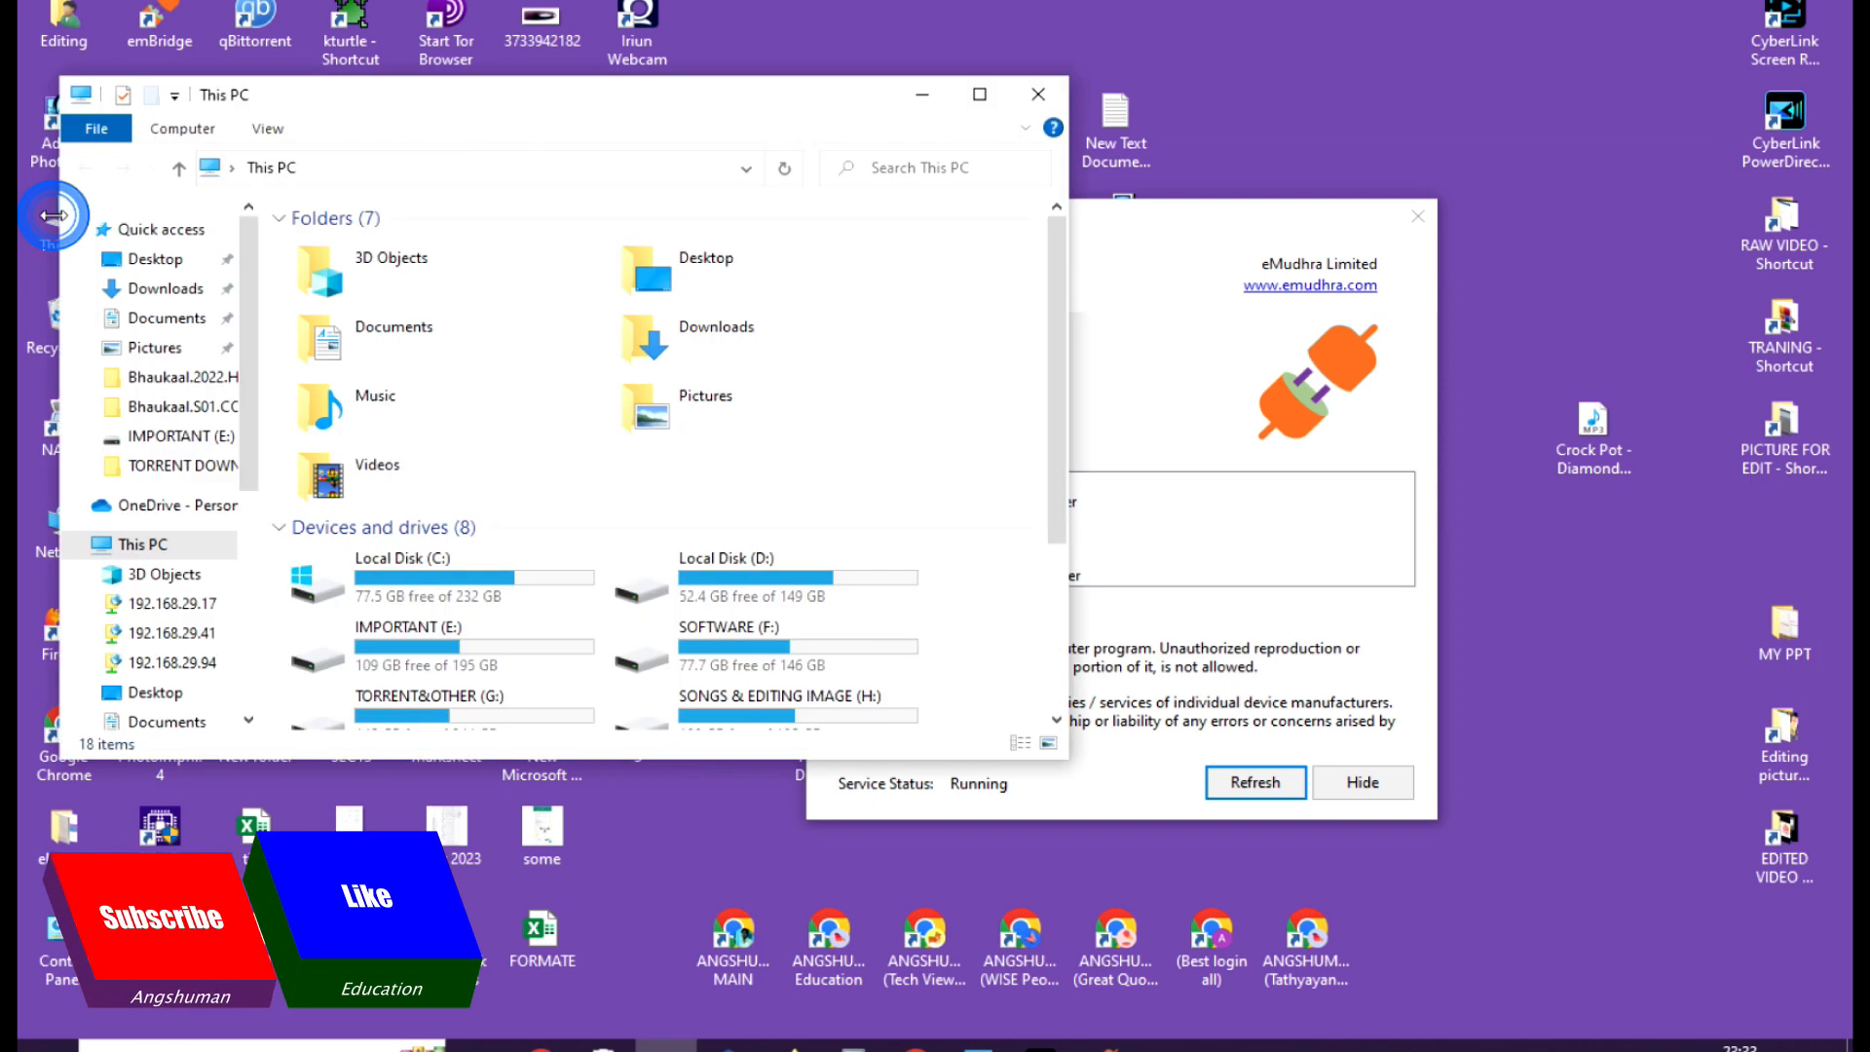
{"action": "left_click", "coordinate": [978, 94]}
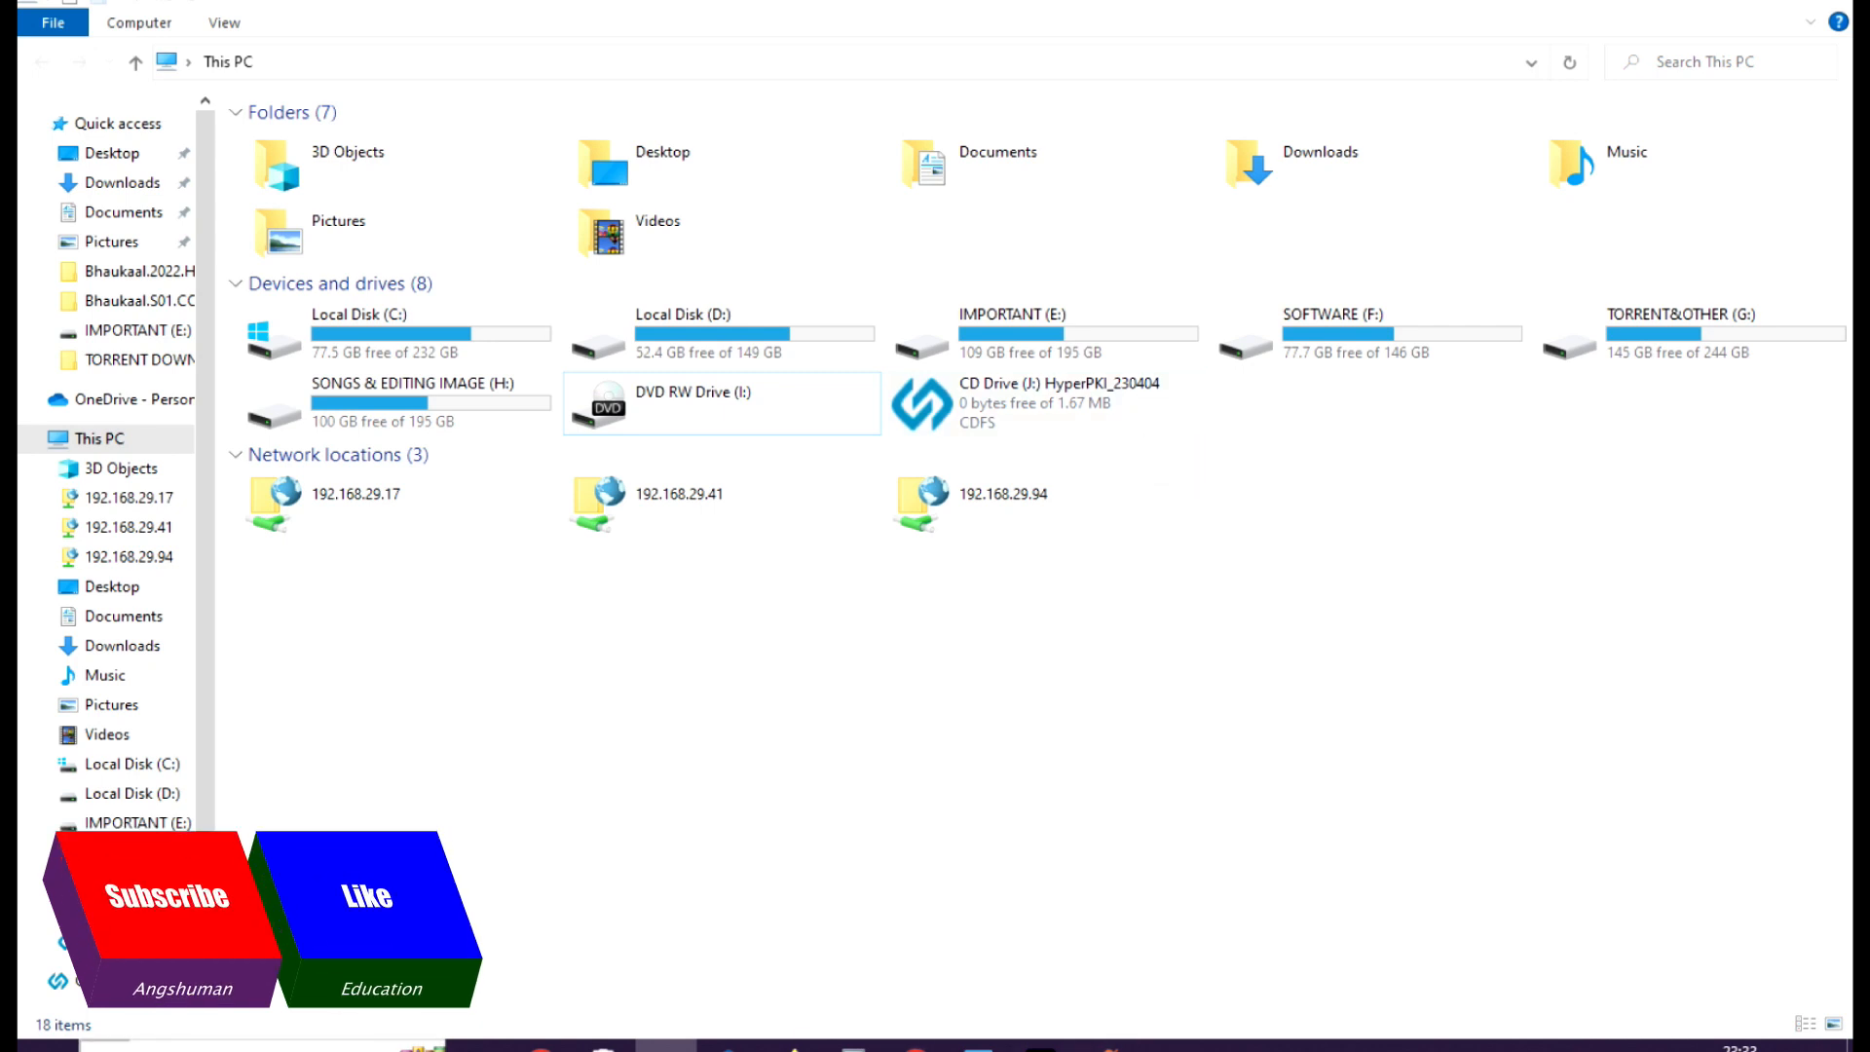
{"action": "left_click", "coordinate": [1481, 1044]}
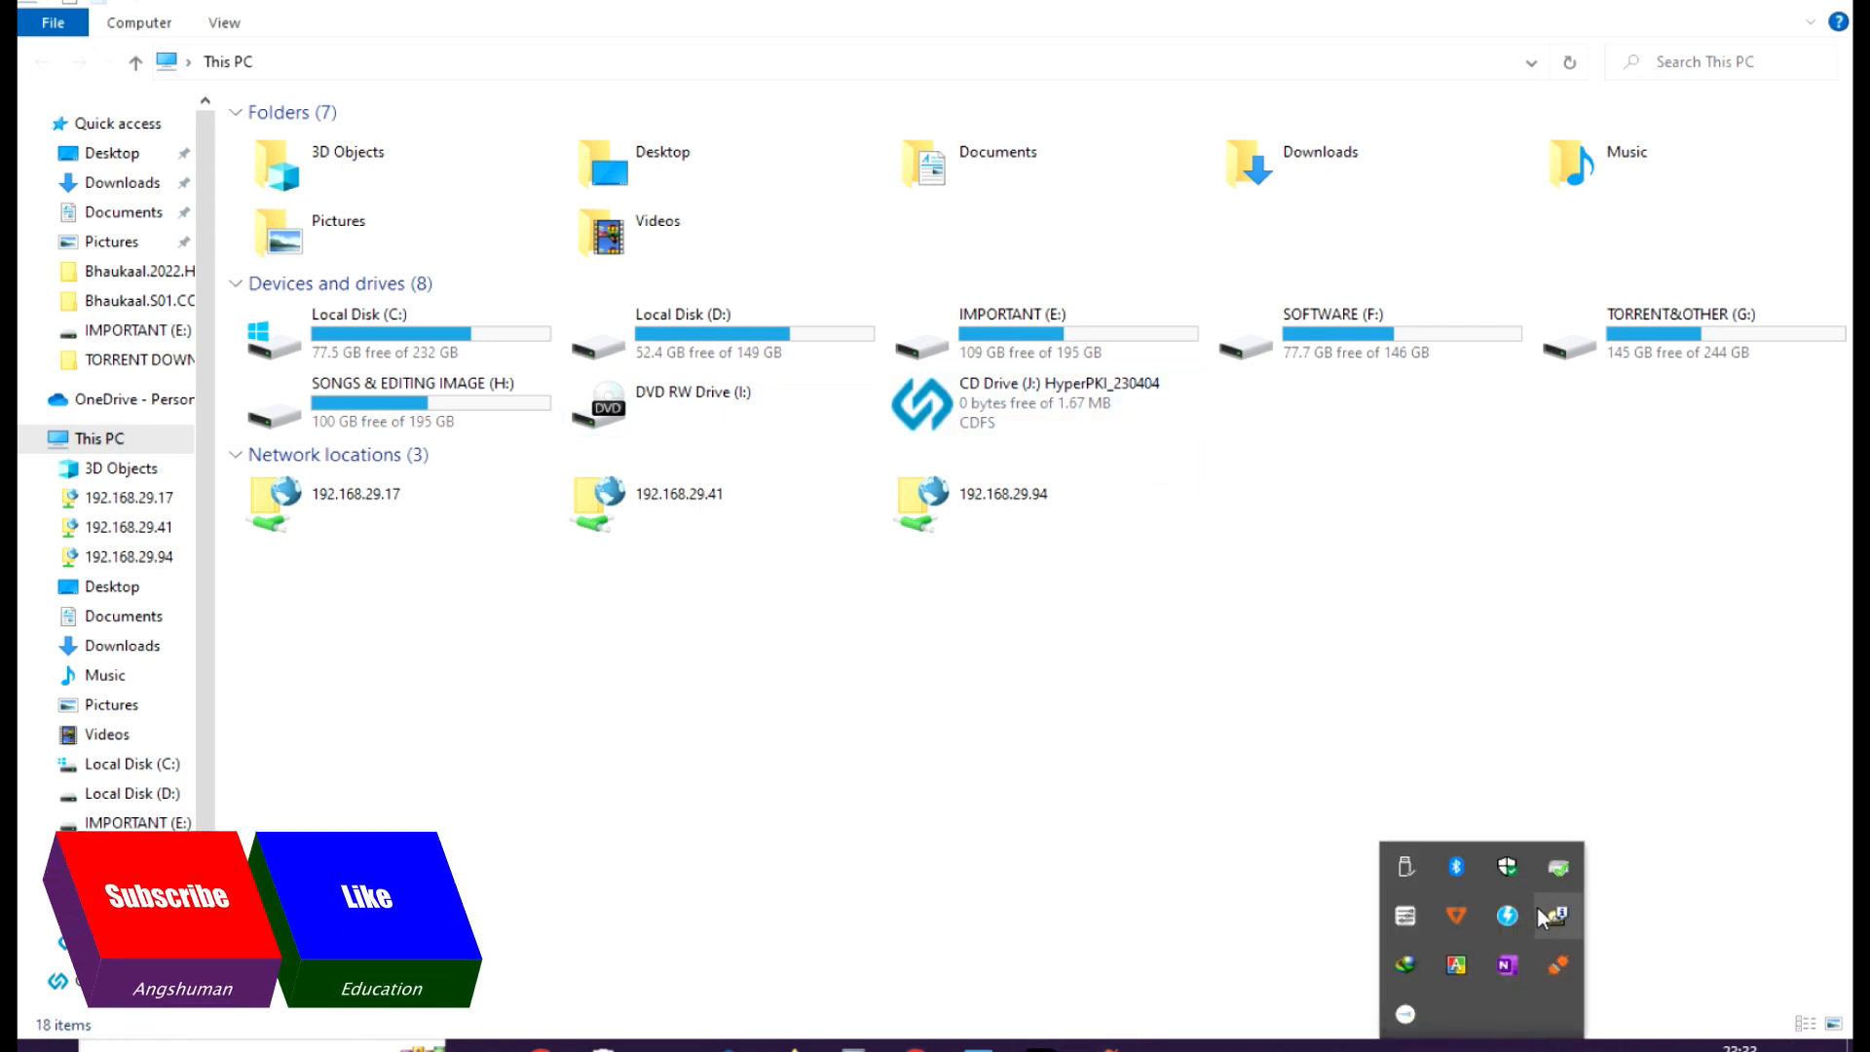
{"action": "left_click", "coordinate": [1086, 732]}
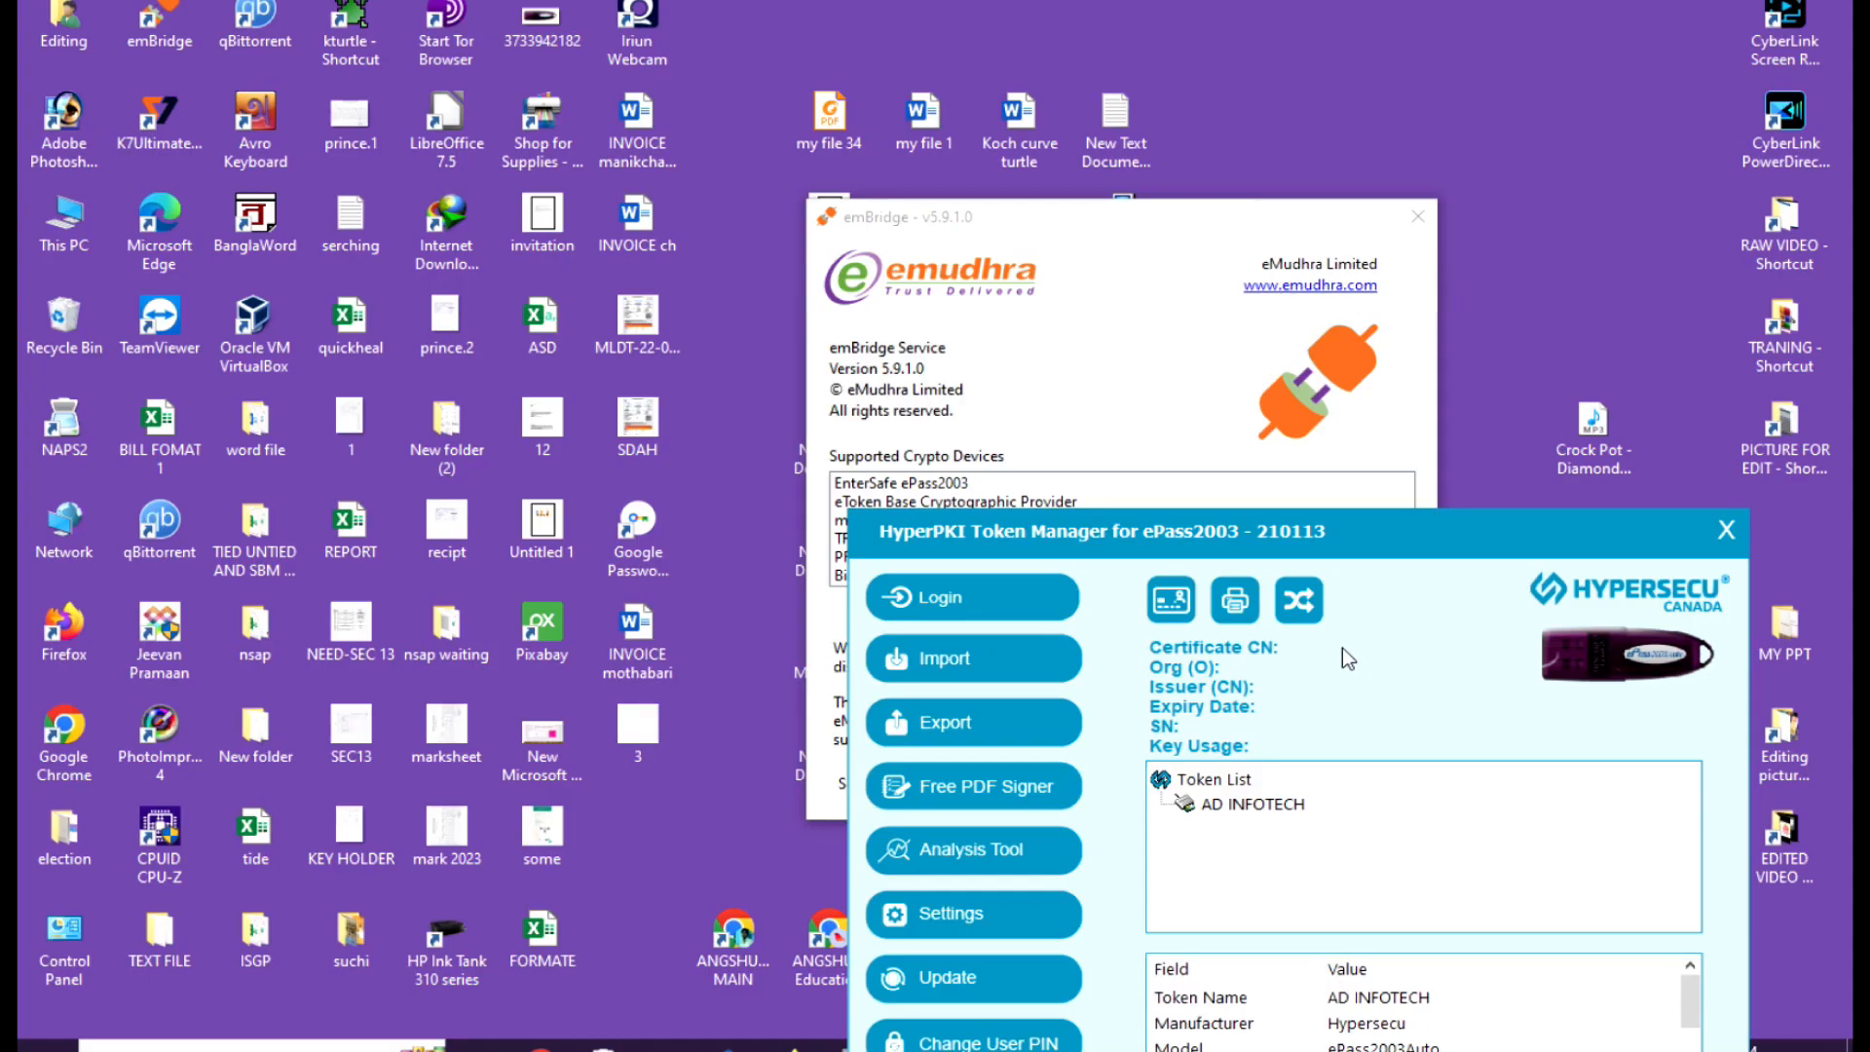
{"action": "left_click_drag", "start_coordinate": [1351, 541], "coordinate": [1359, 299]}
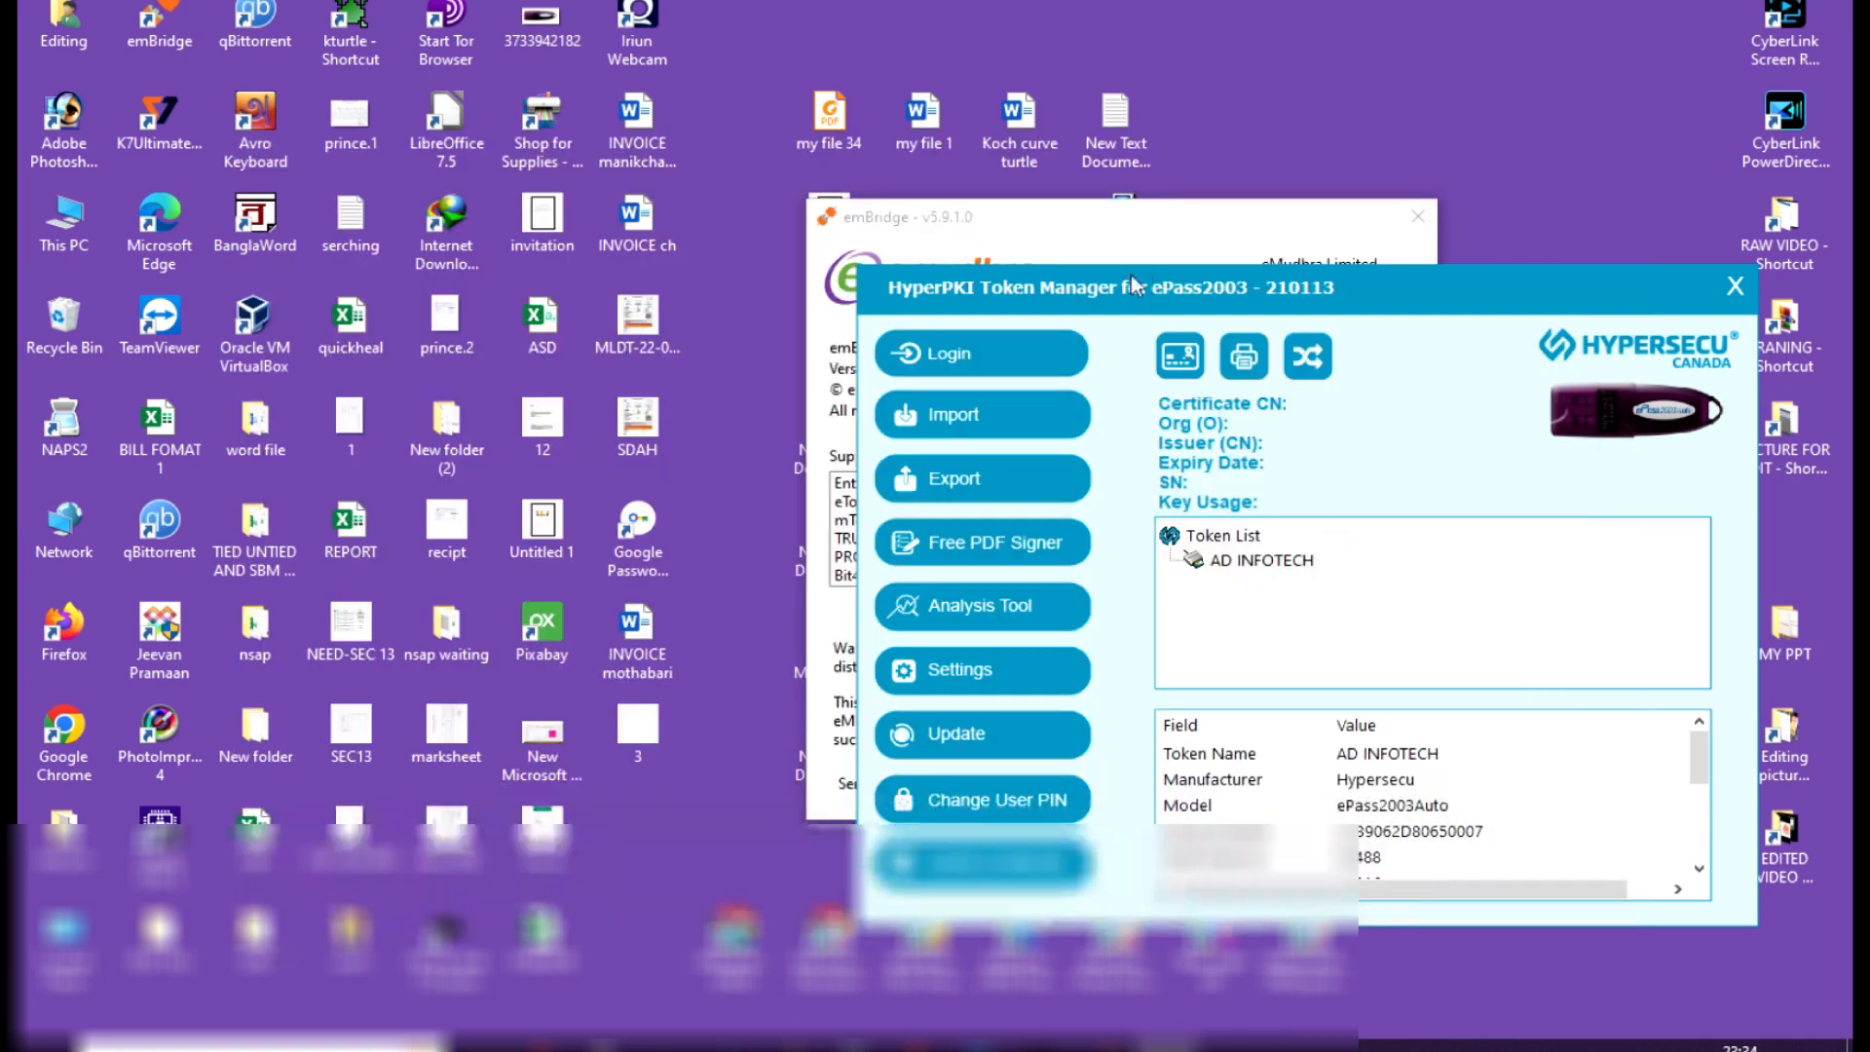
{"action": "left_click", "coordinate": [1734, 290]}
Switch to Chrome, search for hyp2003 in a new tab and open Hypersecu's Updates and Downloads (India) page.
{"action": "left_click", "coordinate": [1315, 678]}
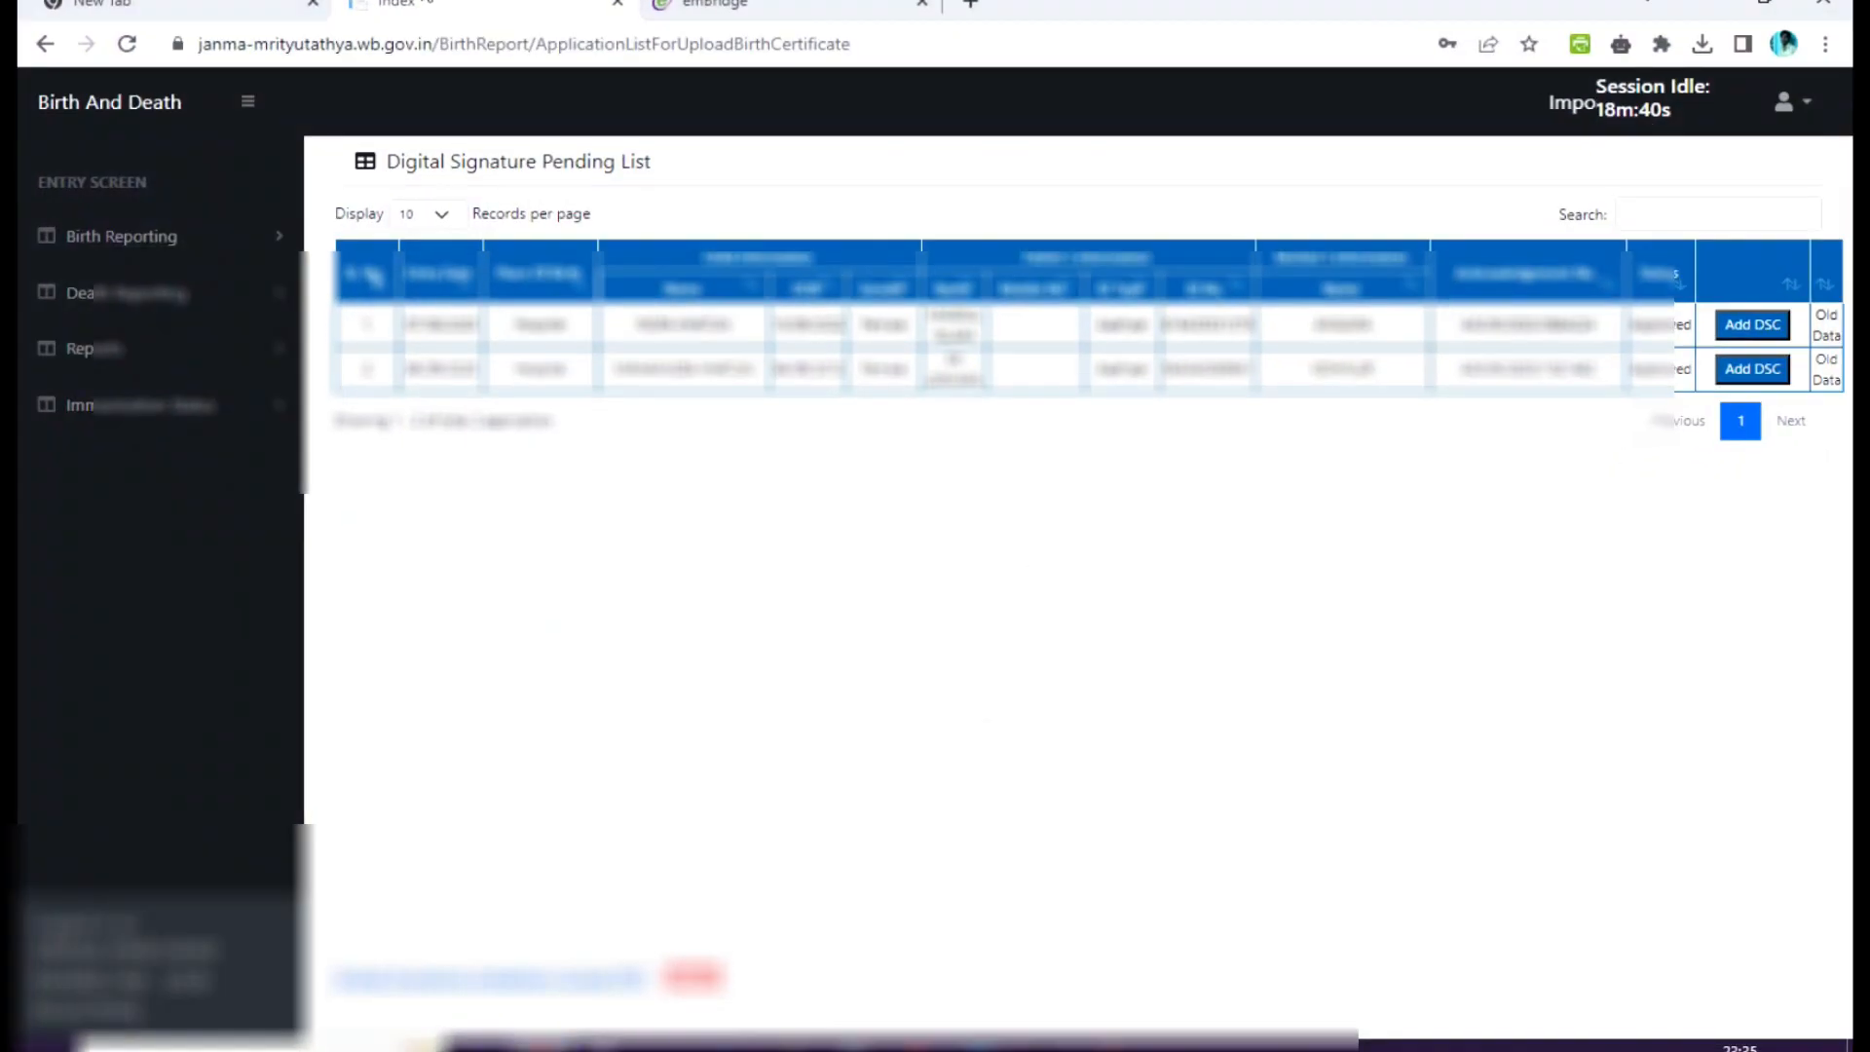
{"action": "left_click", "coordinate": [972, 5]}
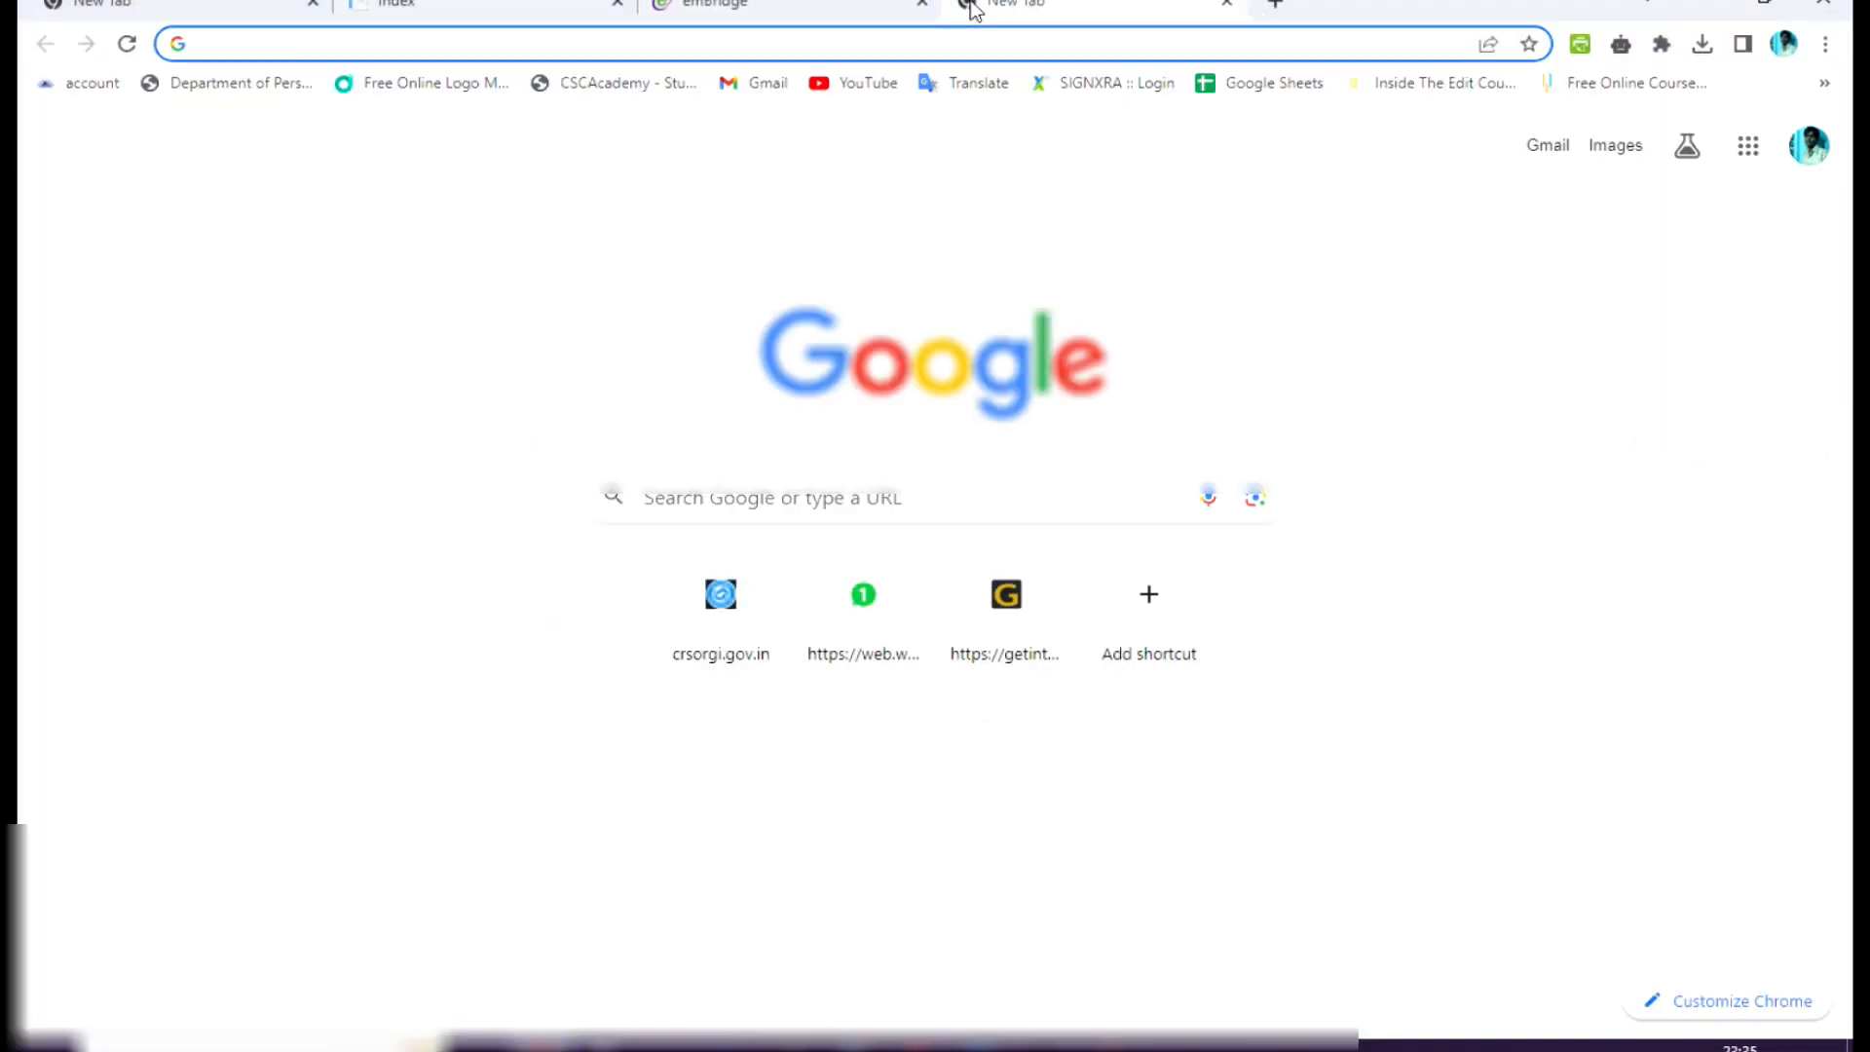
{"action": "type", "text": "hyp2003"}
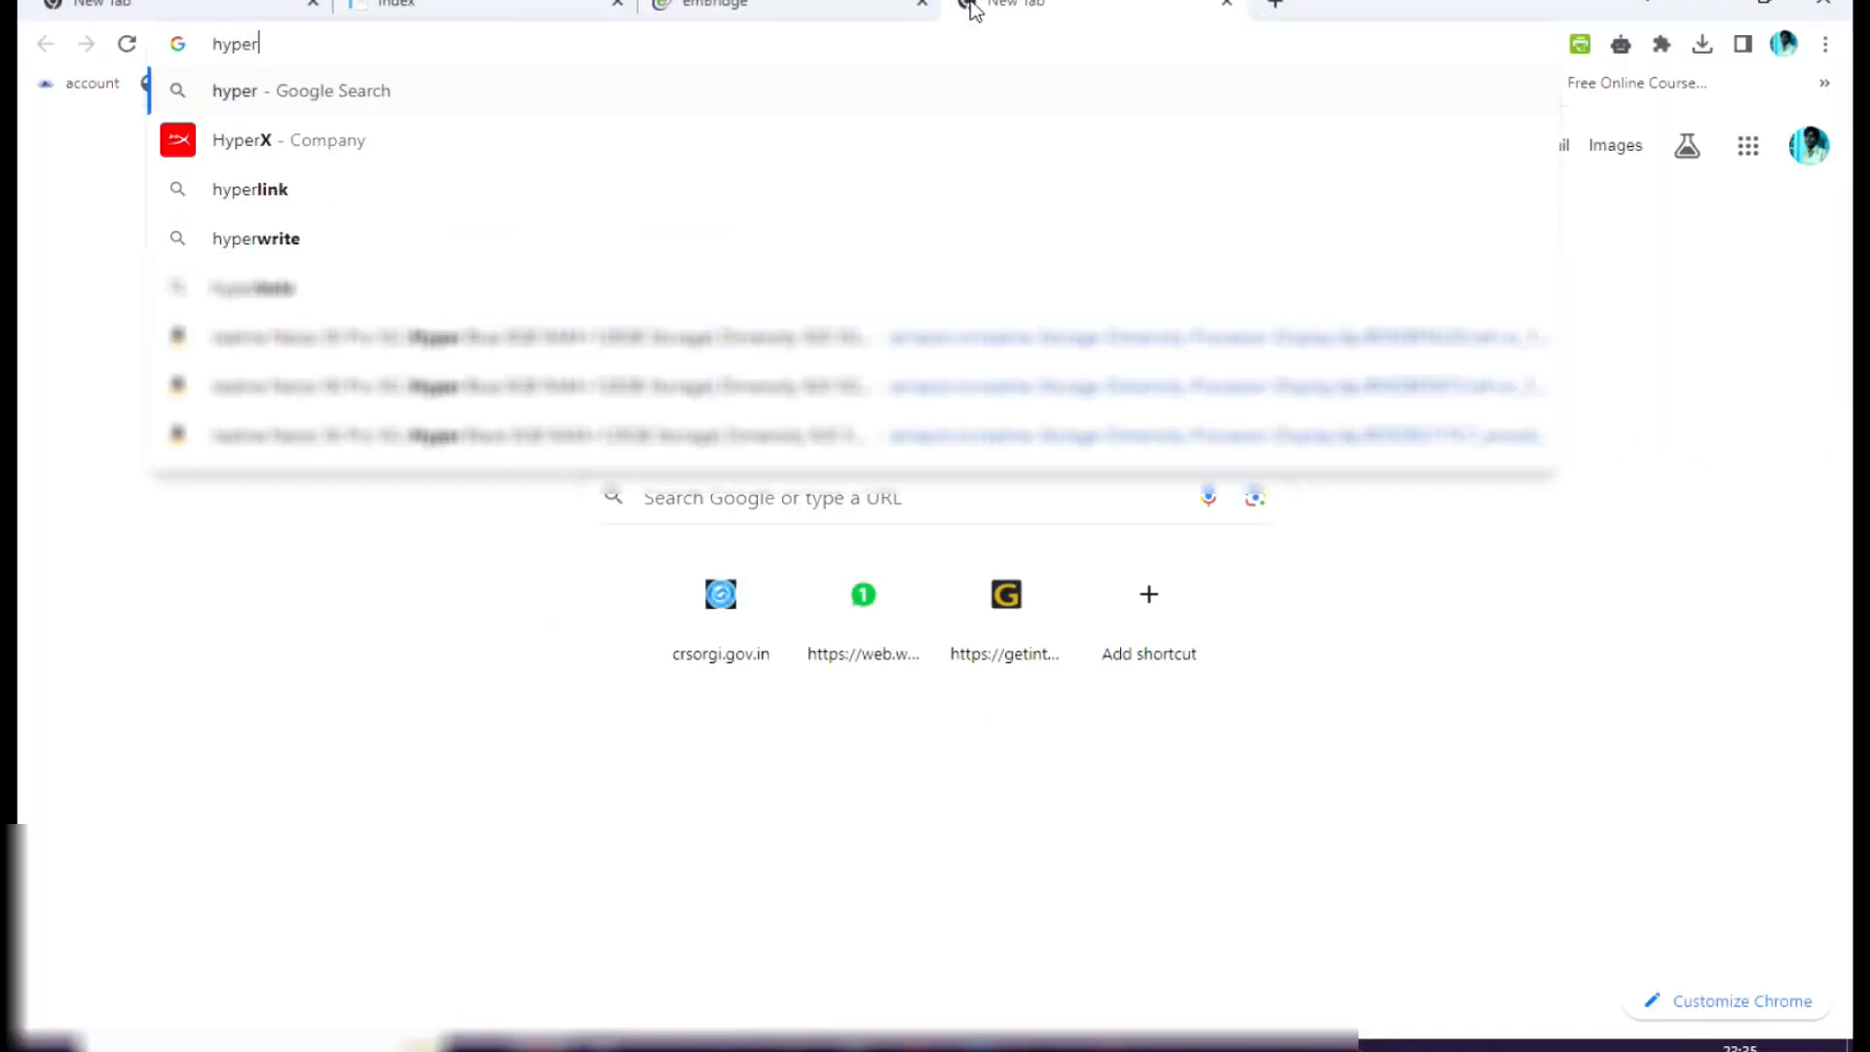
{"action": "key", "text": "Return"}
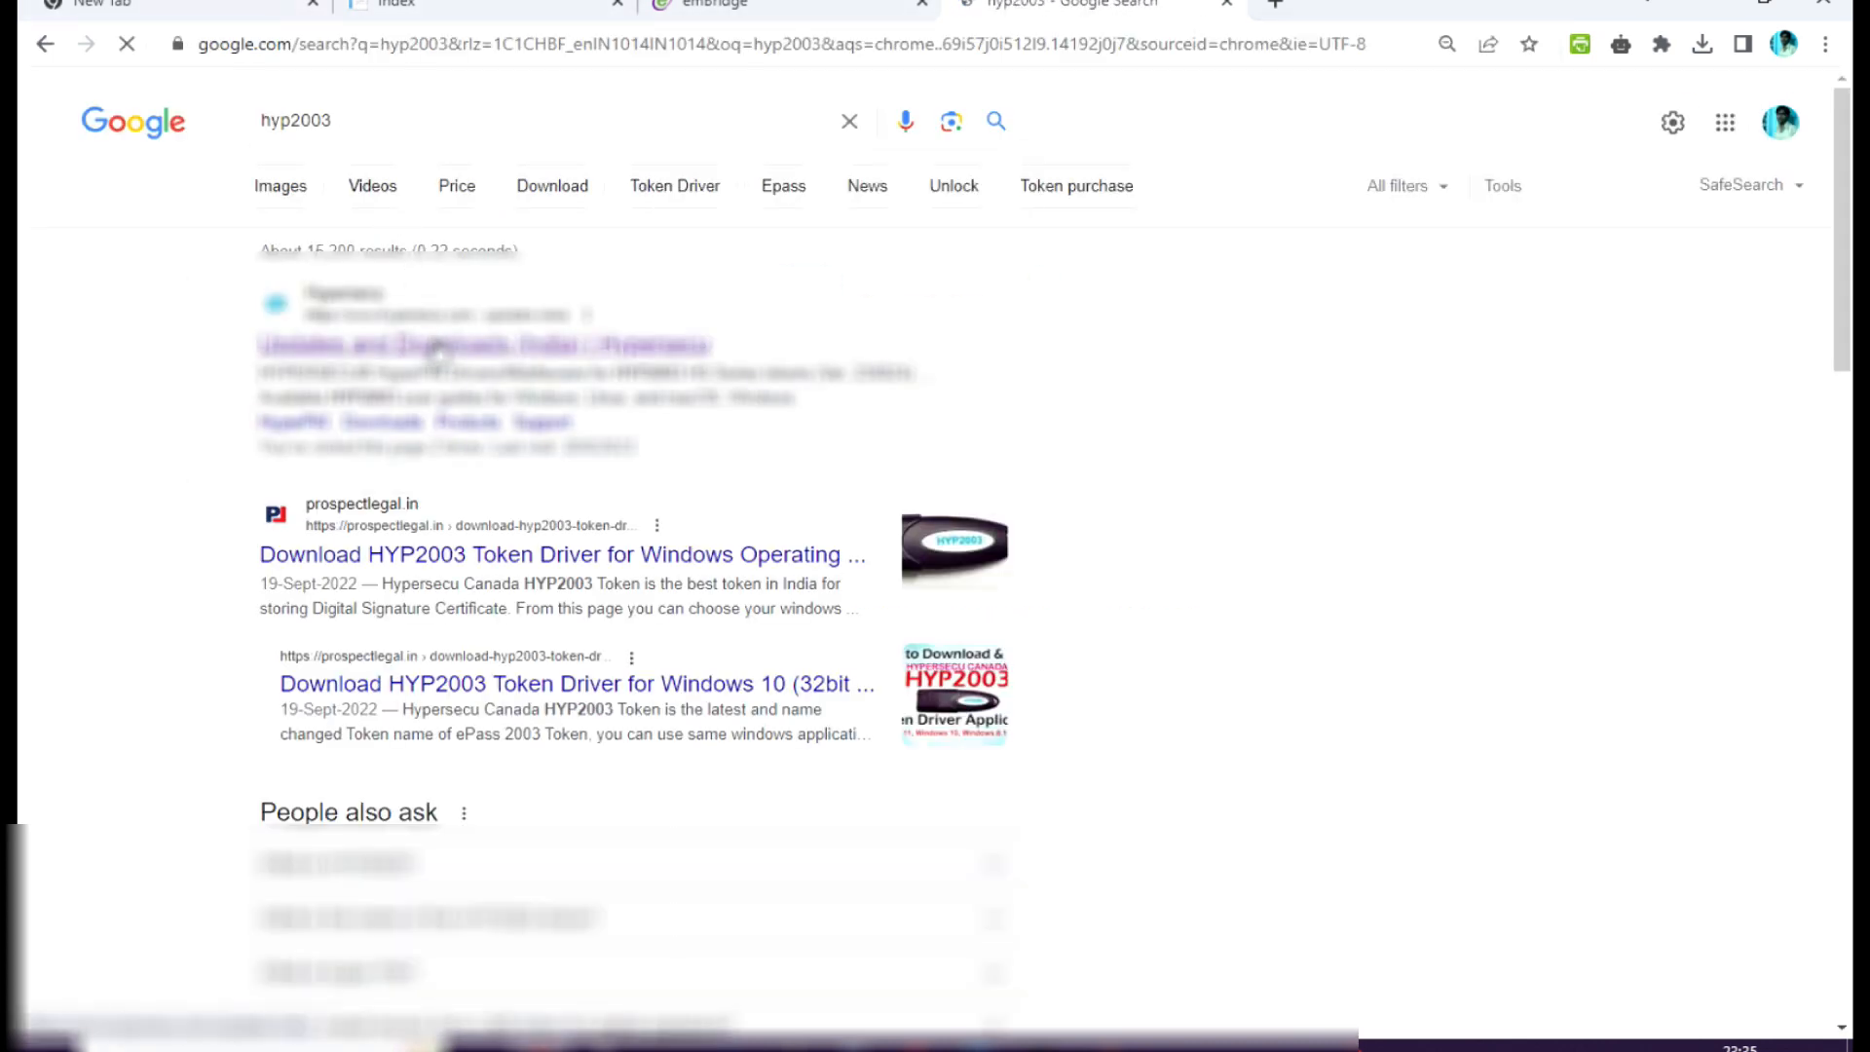
{"action": "left_click", "coordinate": [517, 343]}
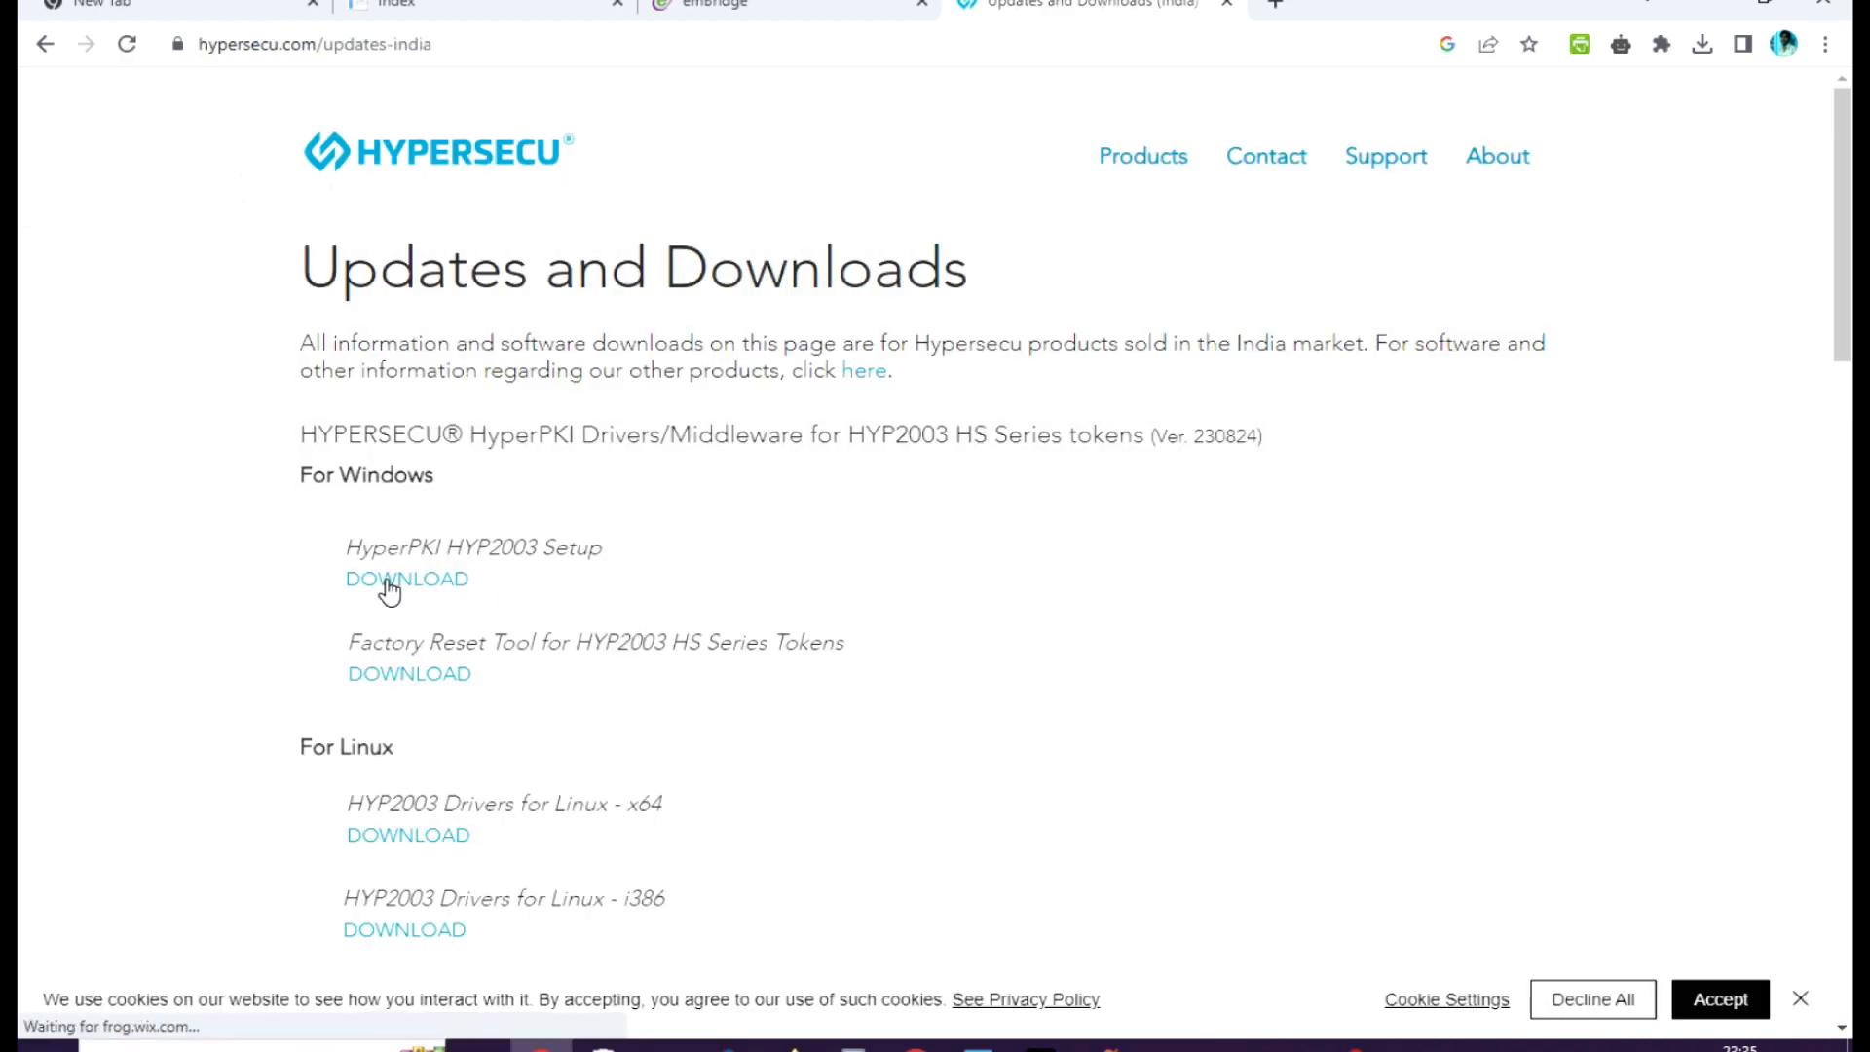
Download the HyperPKI HYP2003 Setup for Windows, extract the archive into its own folder in Downloads, and check the extracted installer.
{"action": "left_click", "coordinate": [389, 584]}
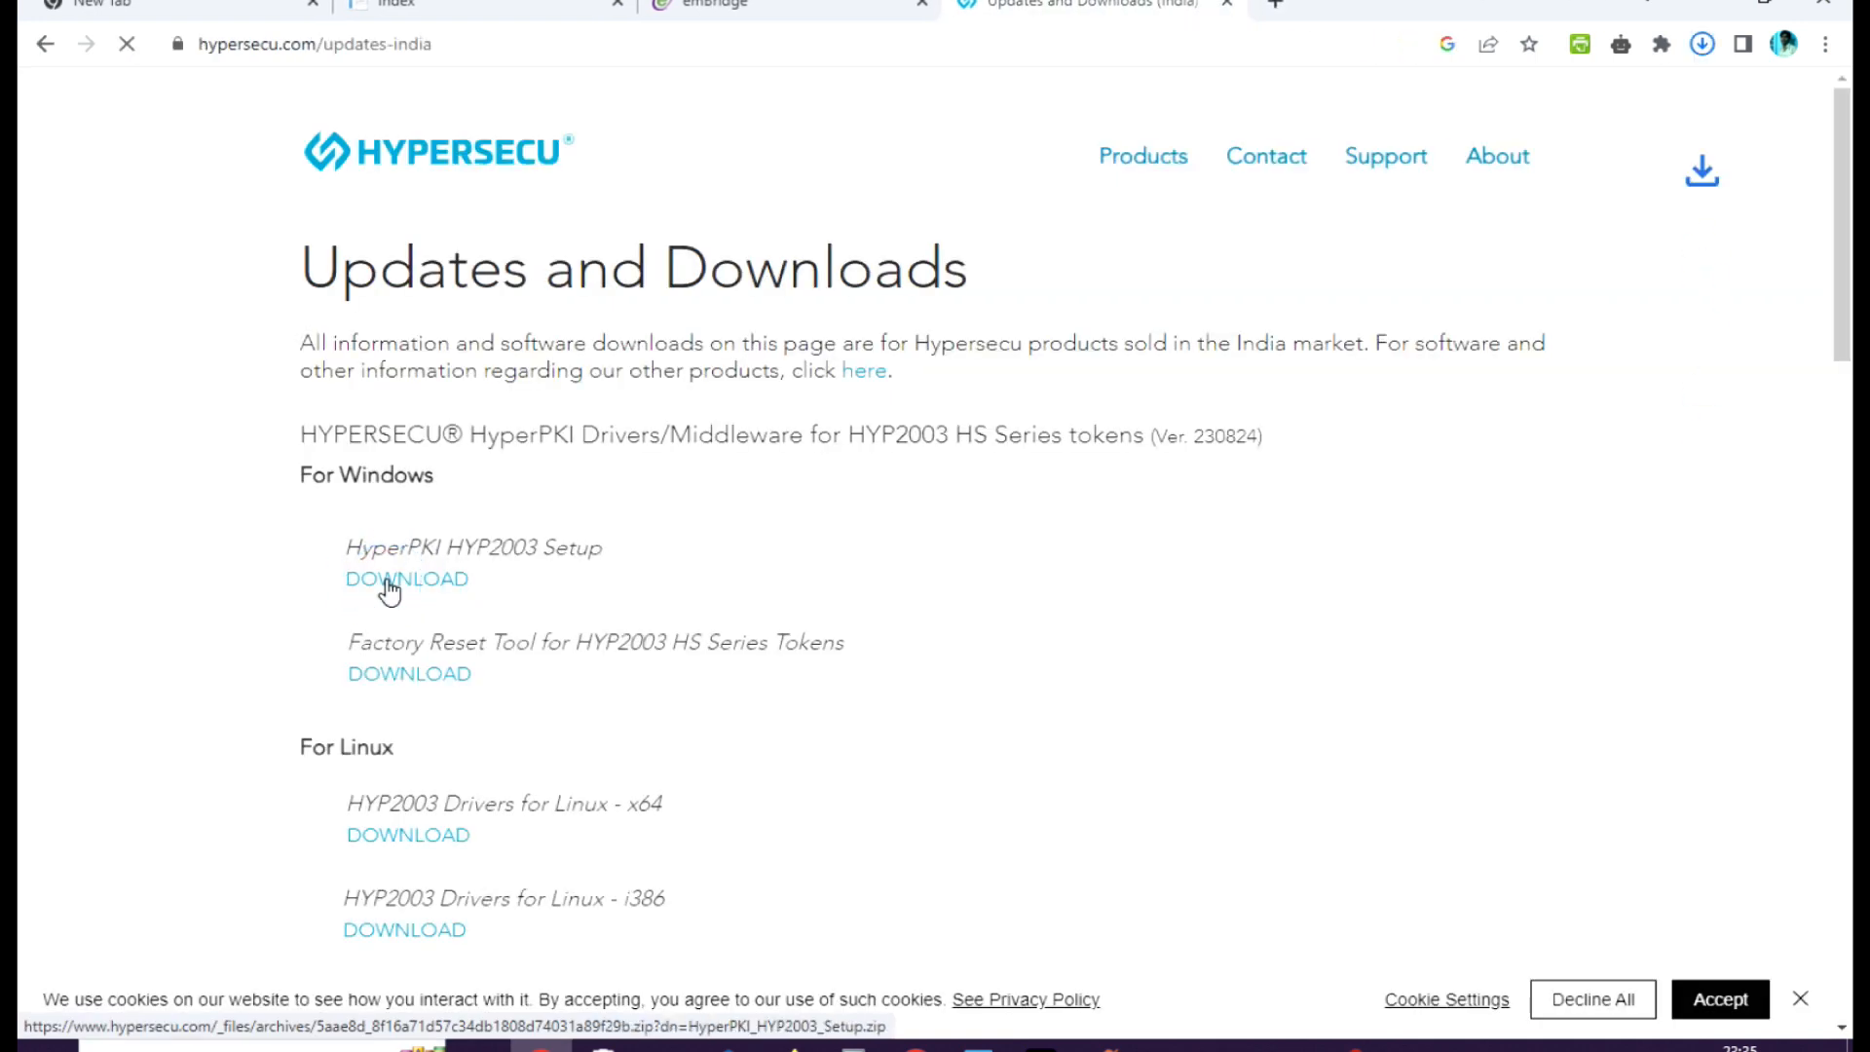
{"action": "left_click", "coordinate": [1702, 44]}
{"action": "left_click", "coordinate": [1638, 148]}
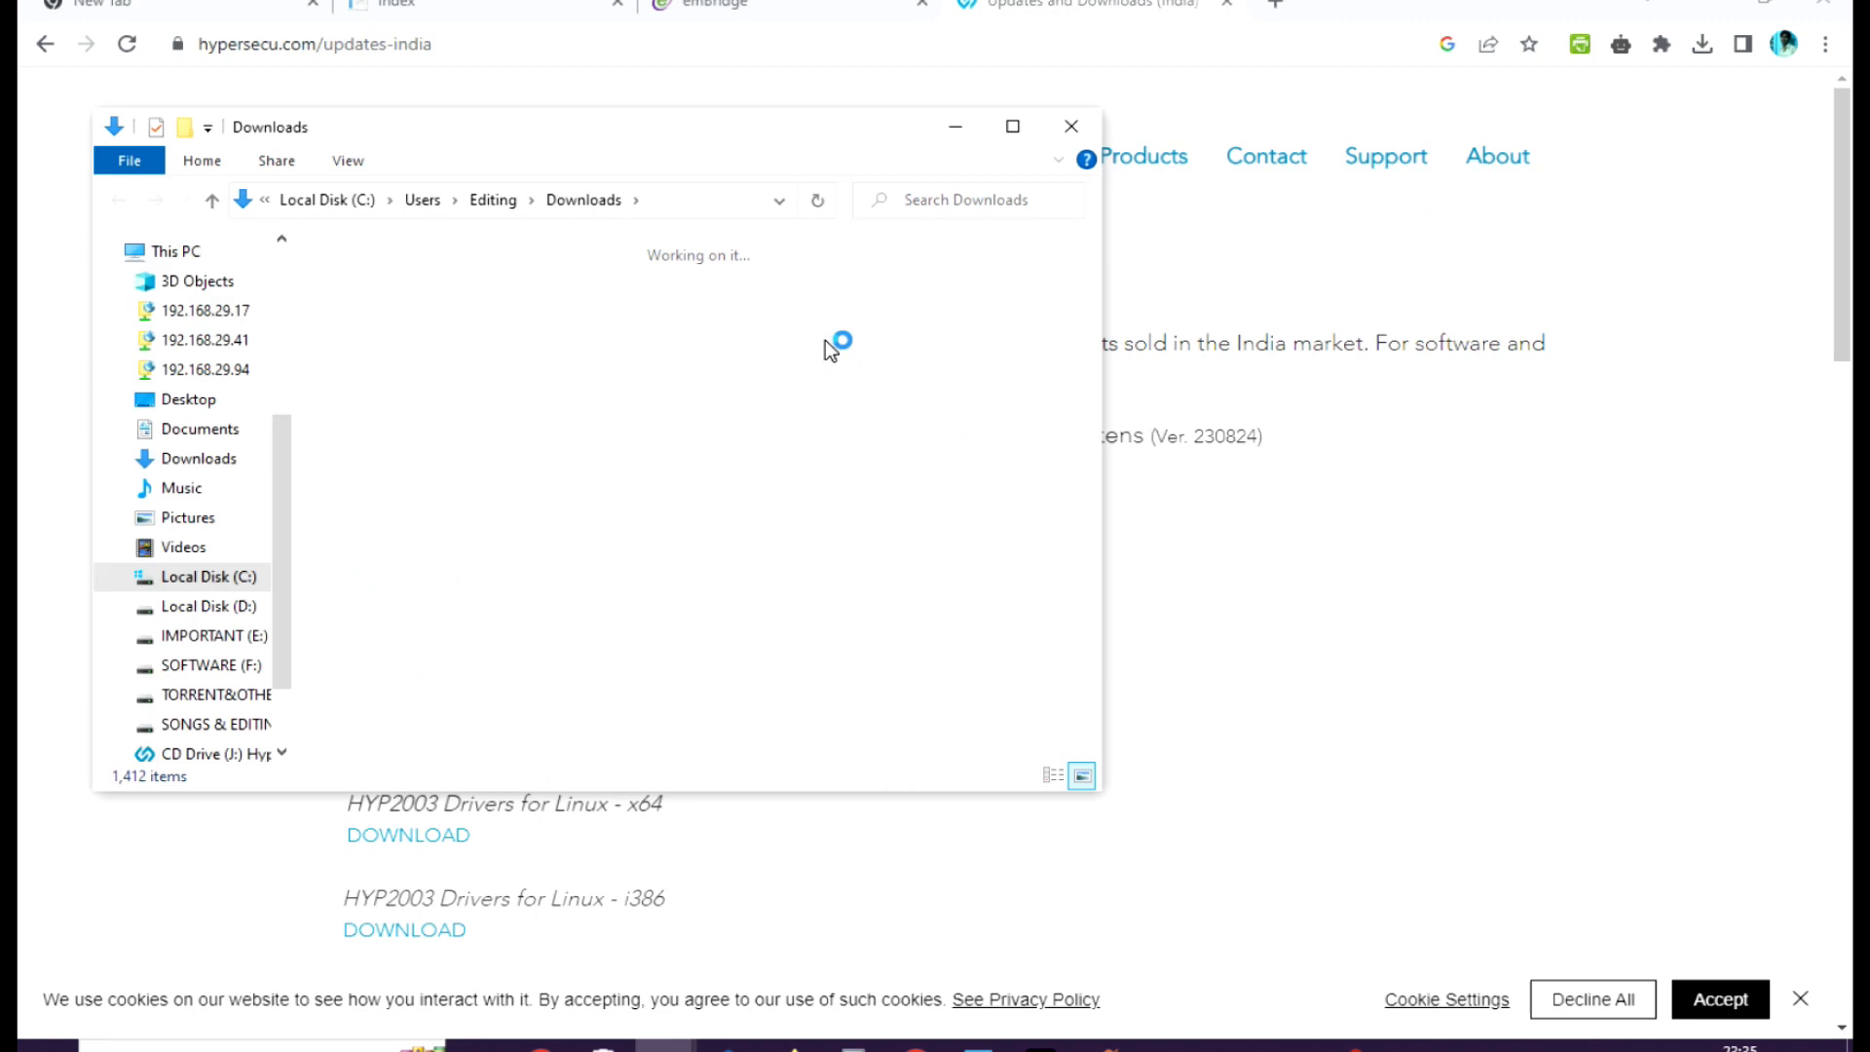
{"action": "right_click", "coordinate": [365, 332]}
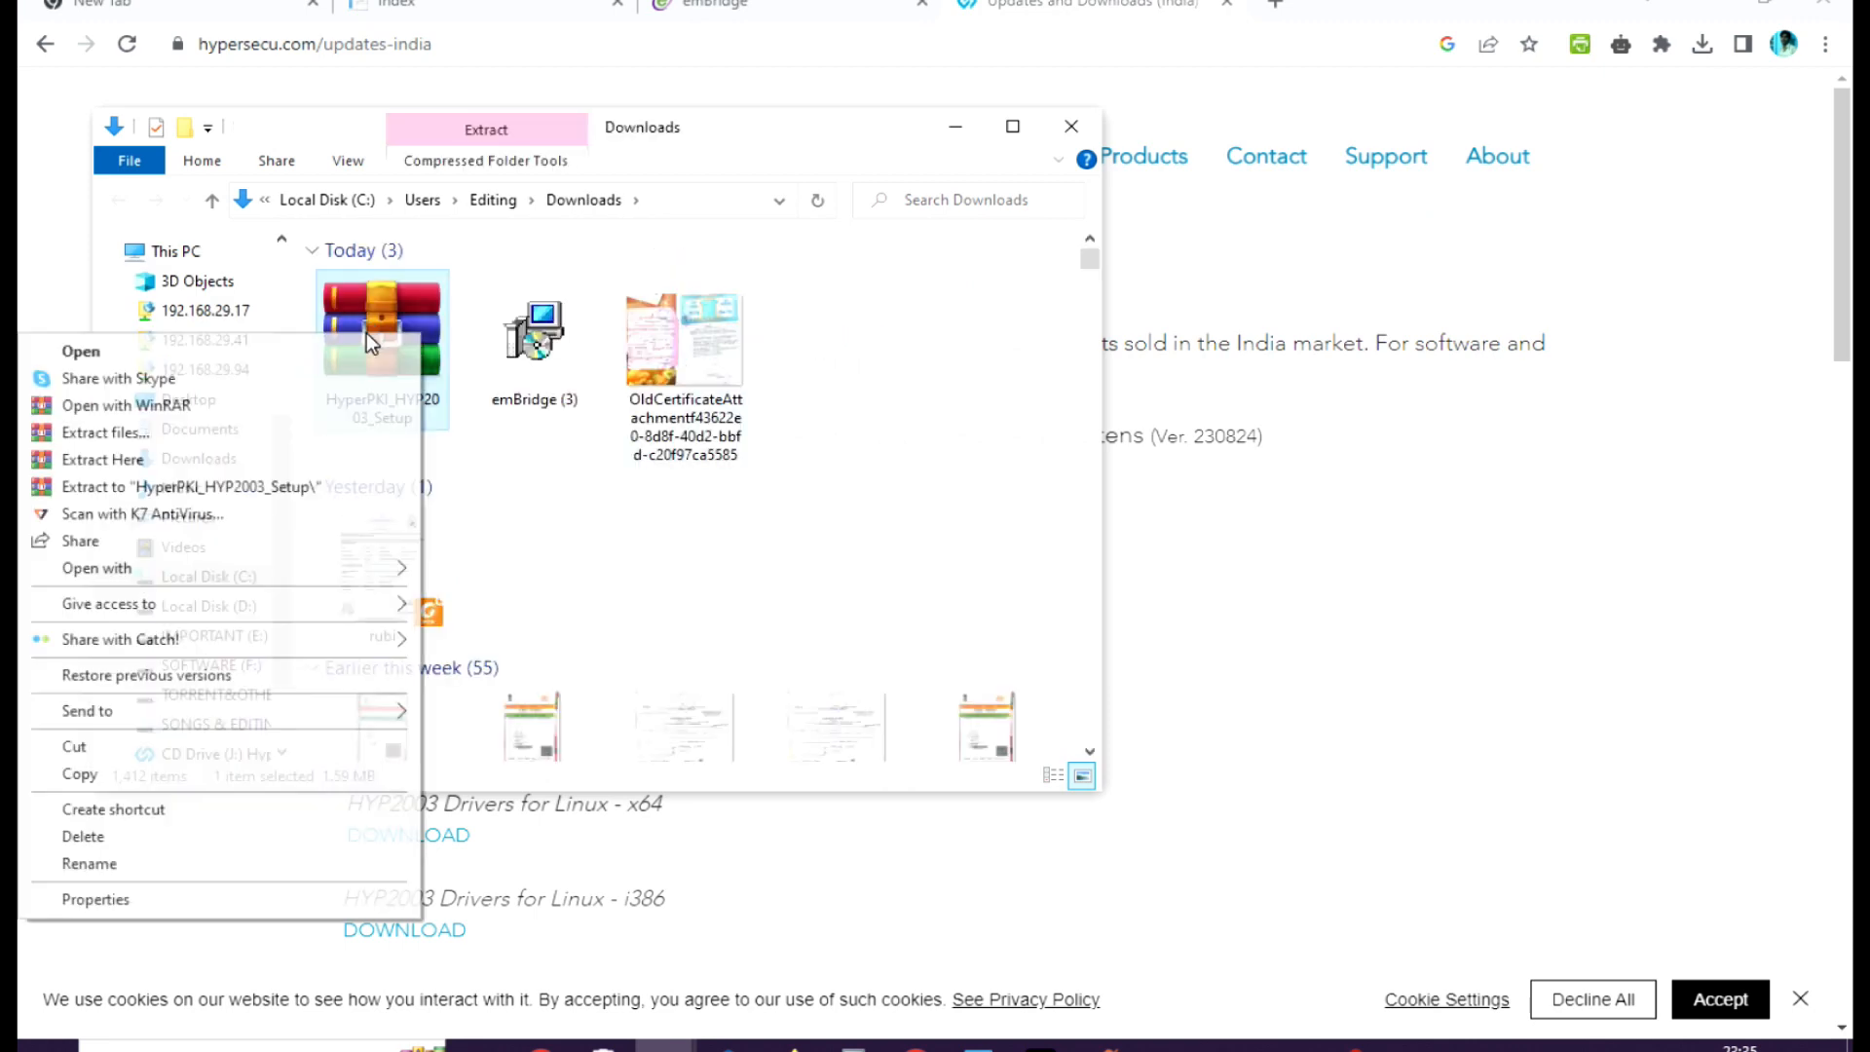
{"action": "left_click", "coordinate": [294, 487]}
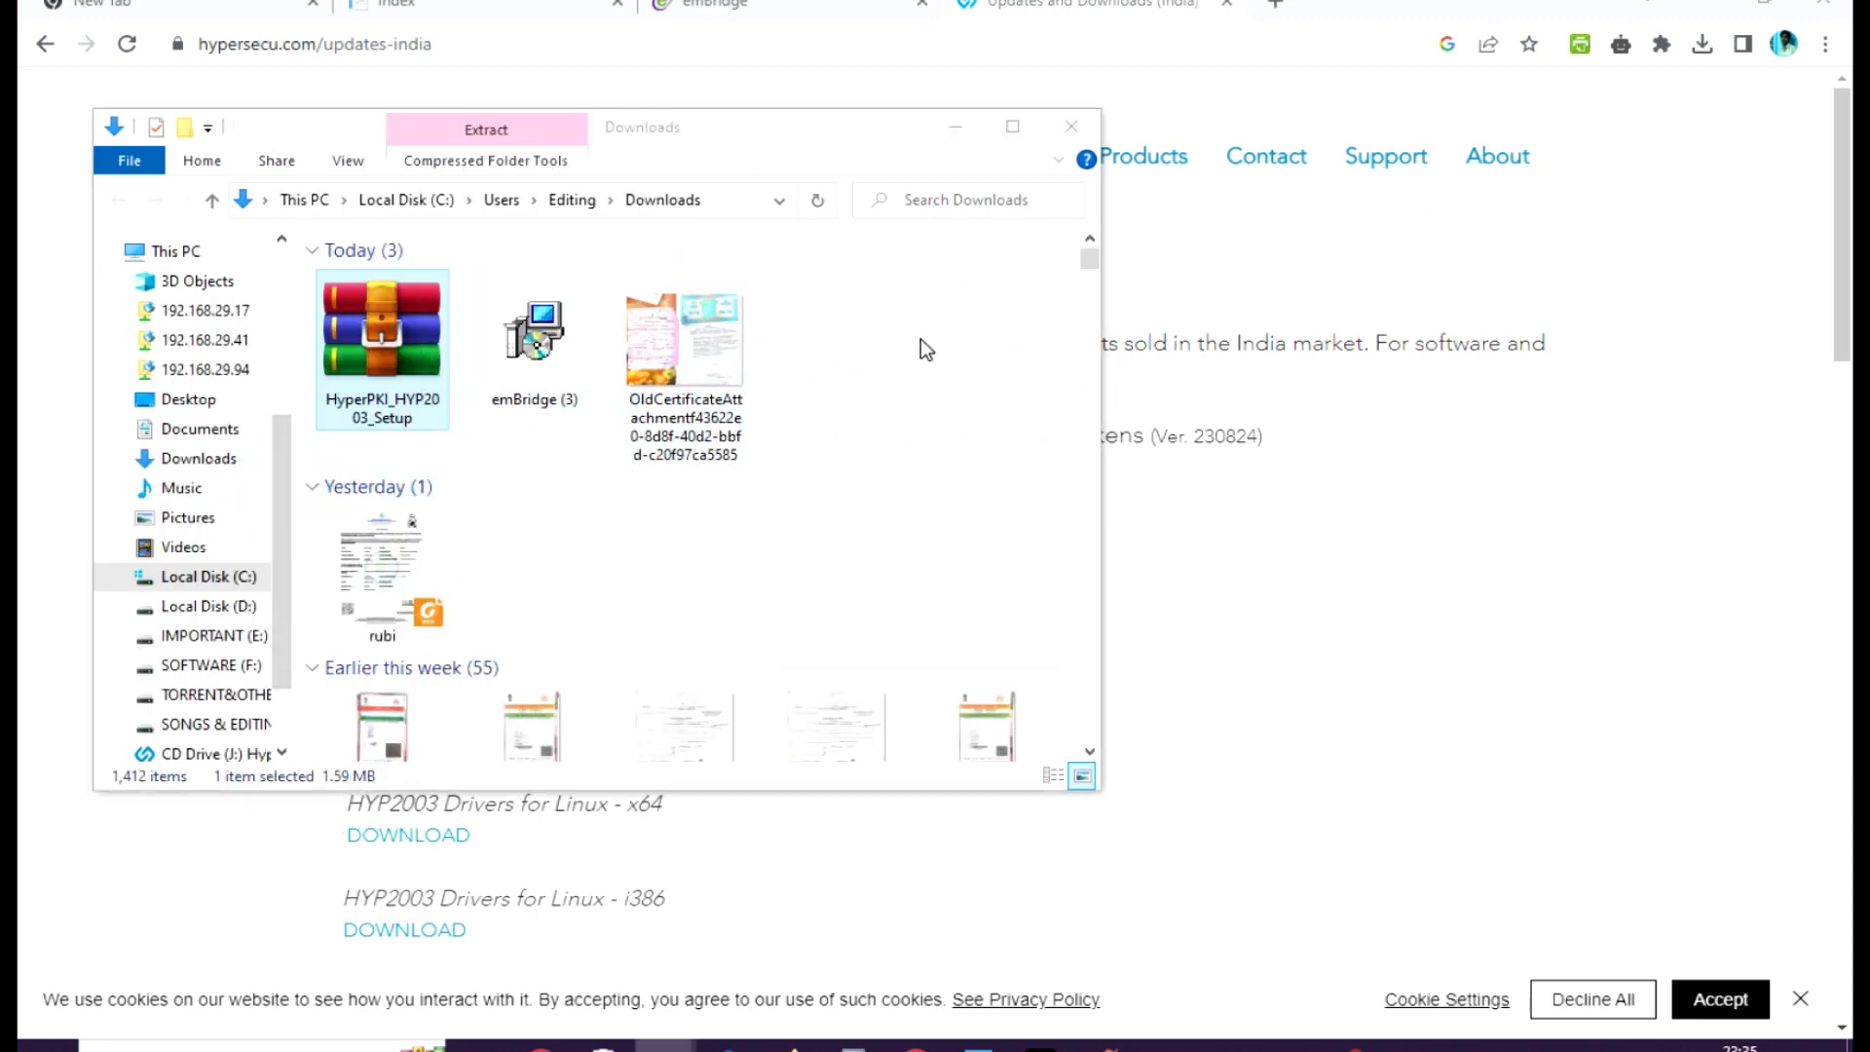
{"action": "double_click", "coordinate": [836, 336]}
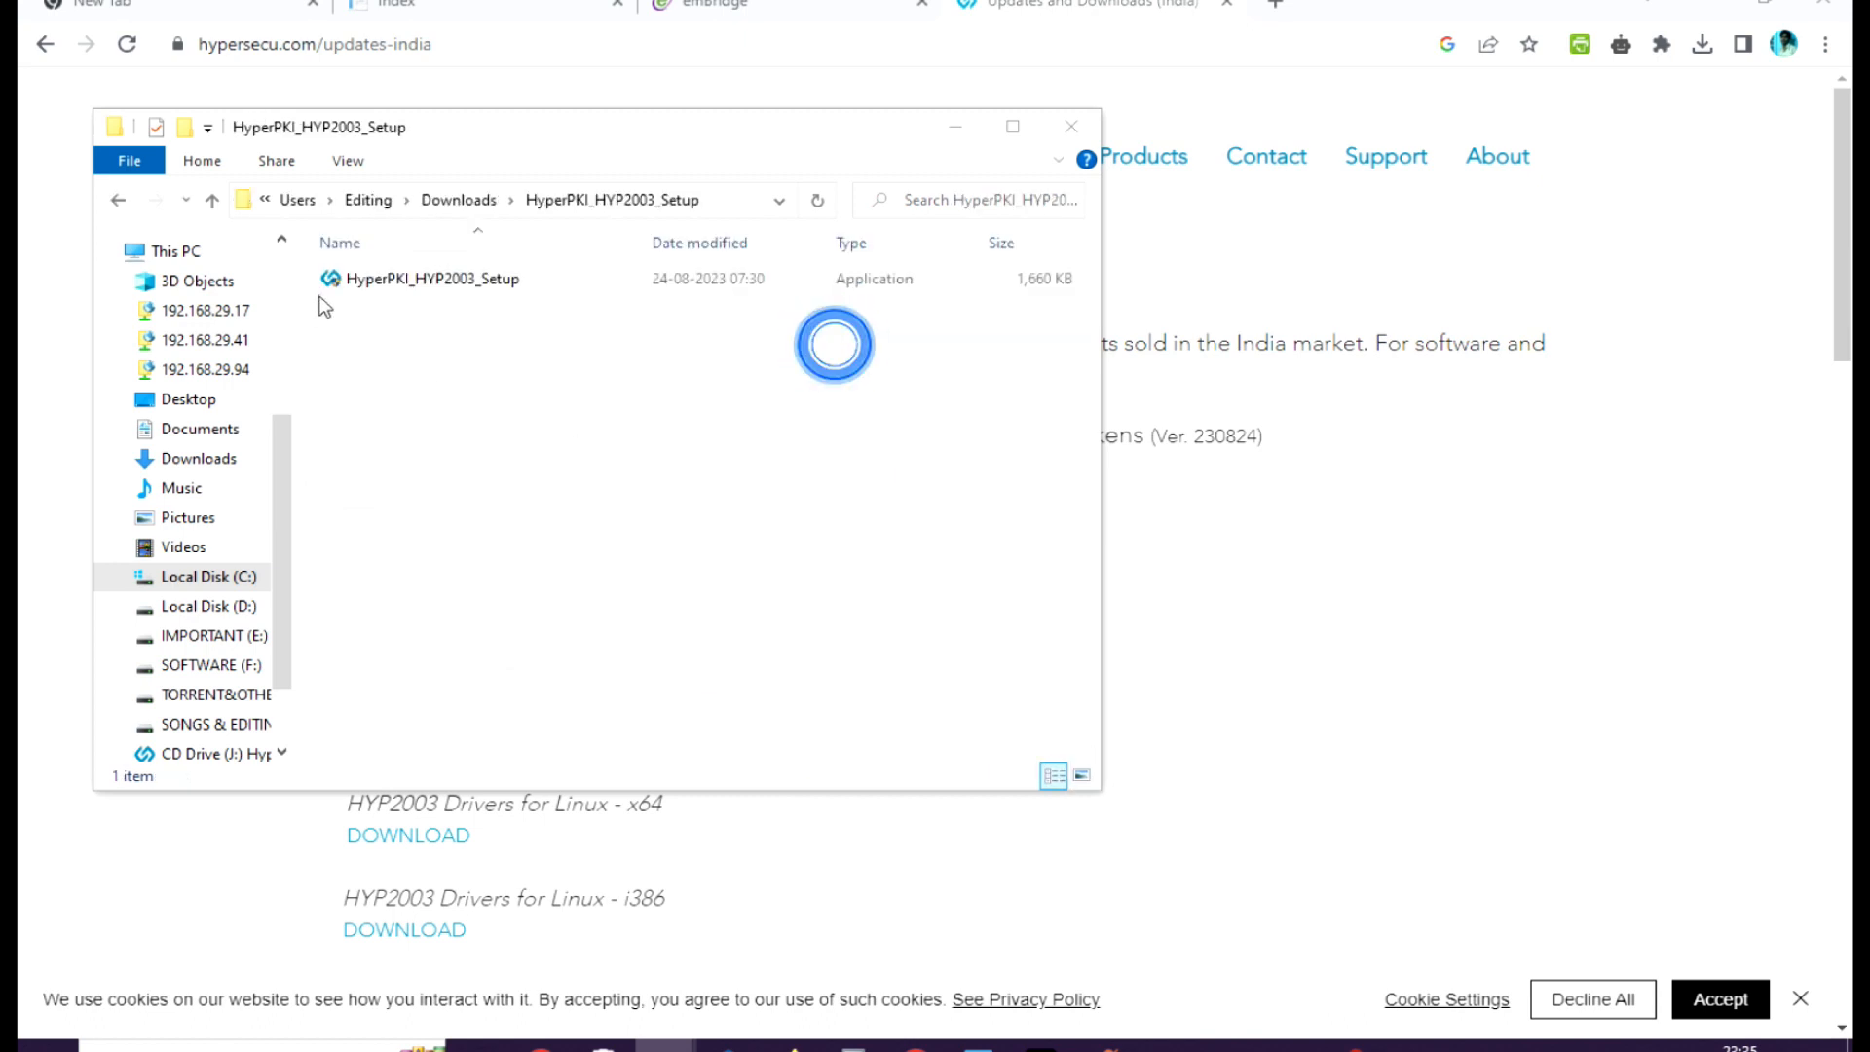
{"action": "left_click", "coordinate": [1073, 131]}
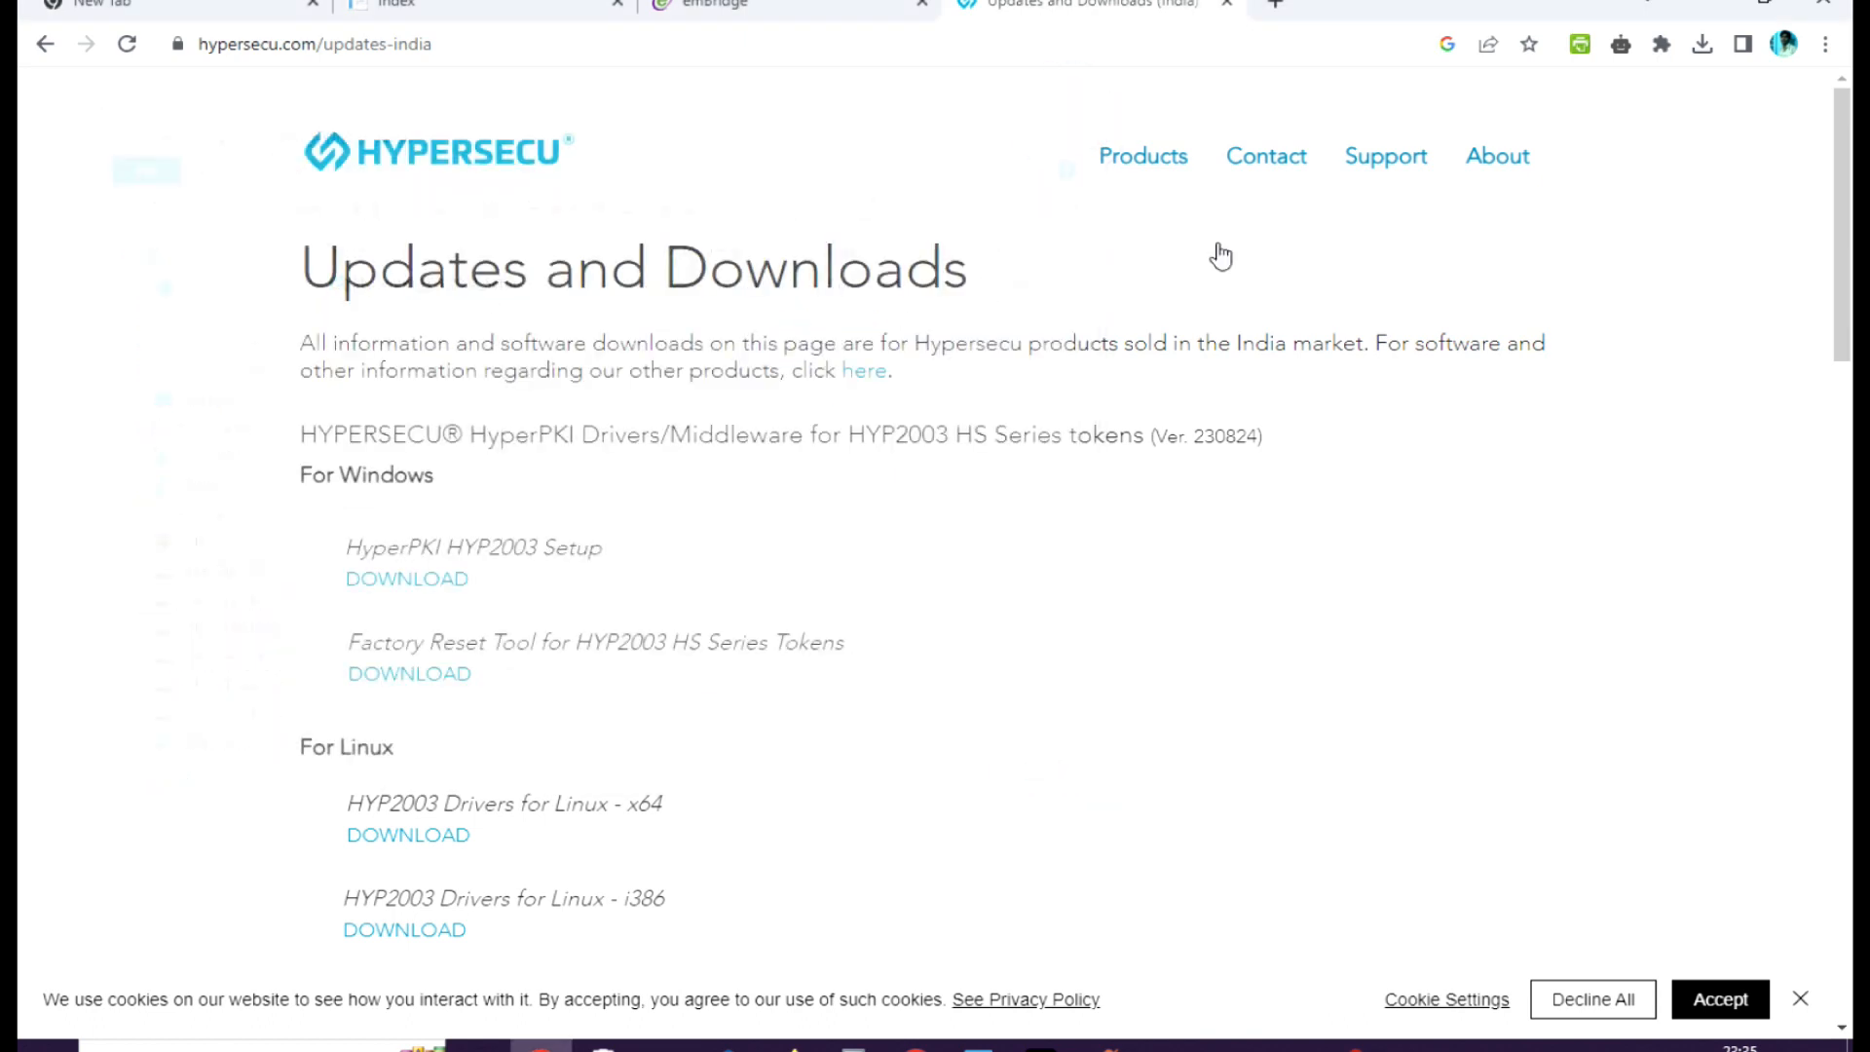
Return to the desktop, launch setup from the HyperPKI_230404 CD drive in This PC, and accept uninstalling the previous HyperPKI_HYP2003 version.
{"action": "left_click", "coordinate": [1722, 8]}
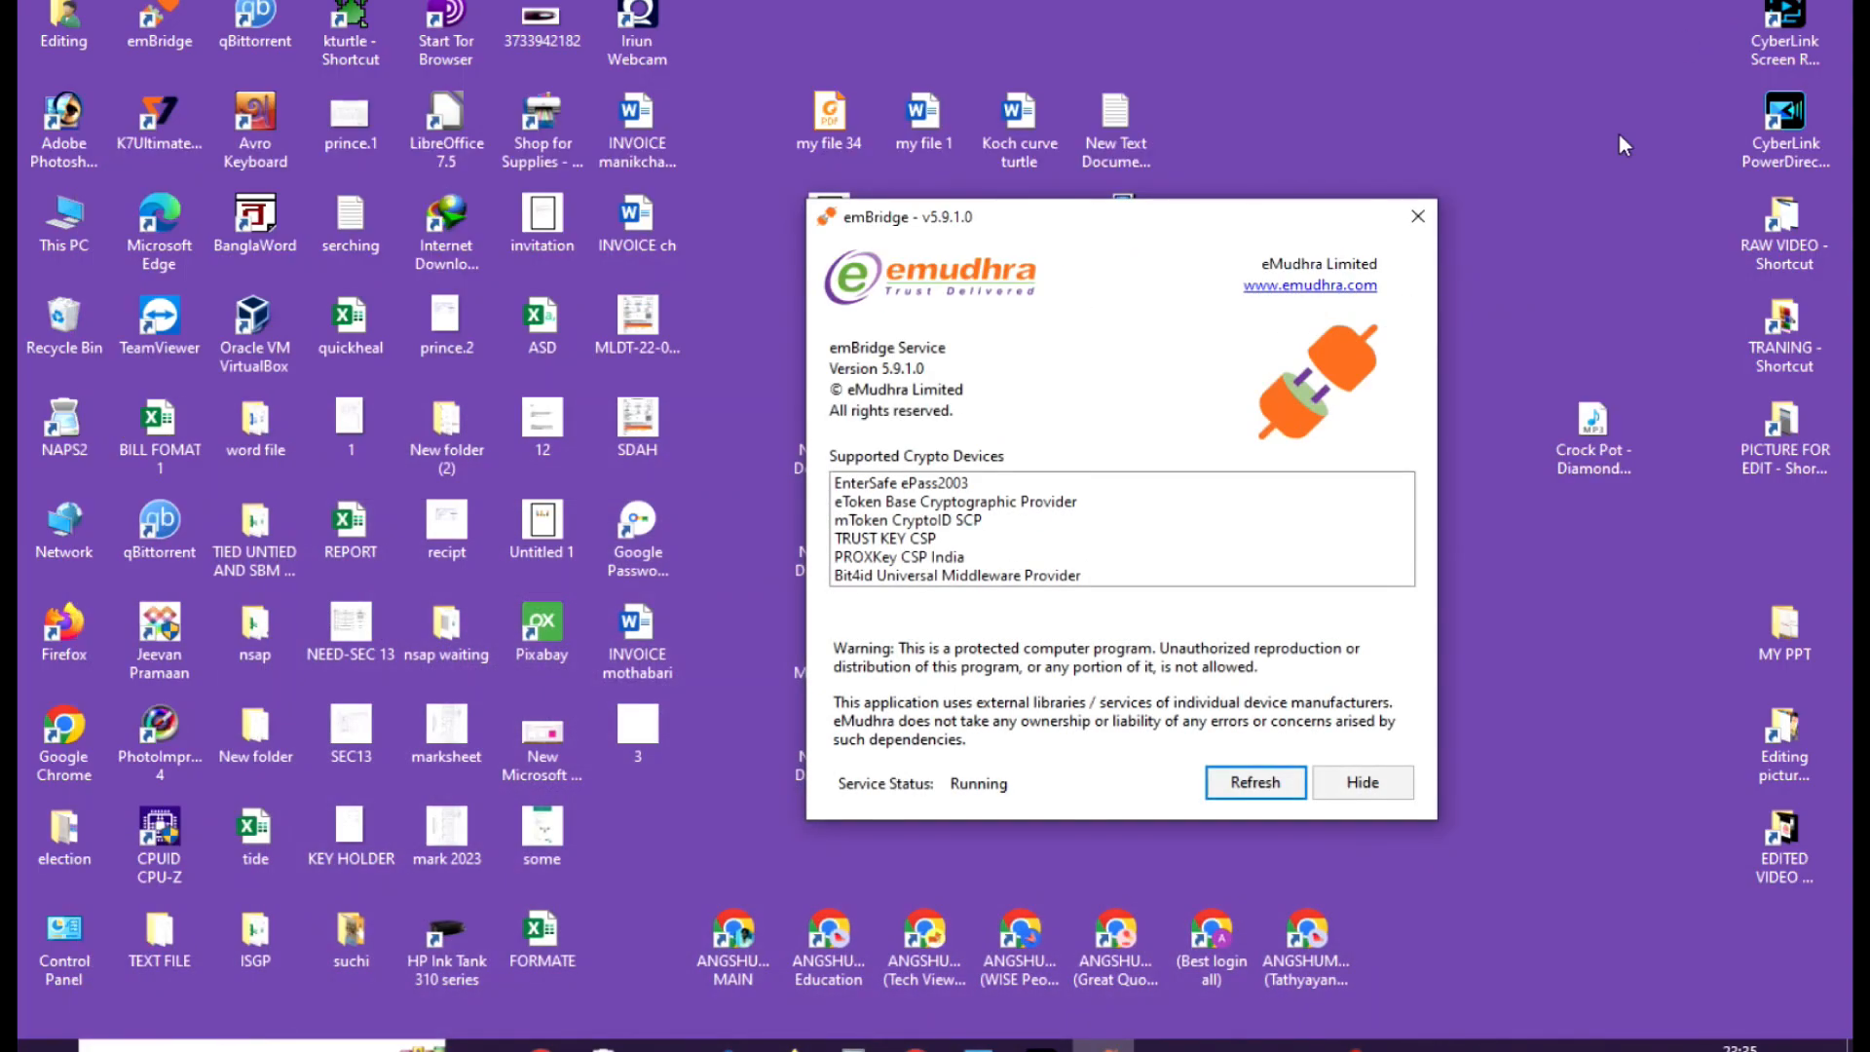
{"action": "double_click", "coordinate": [65, 216]}
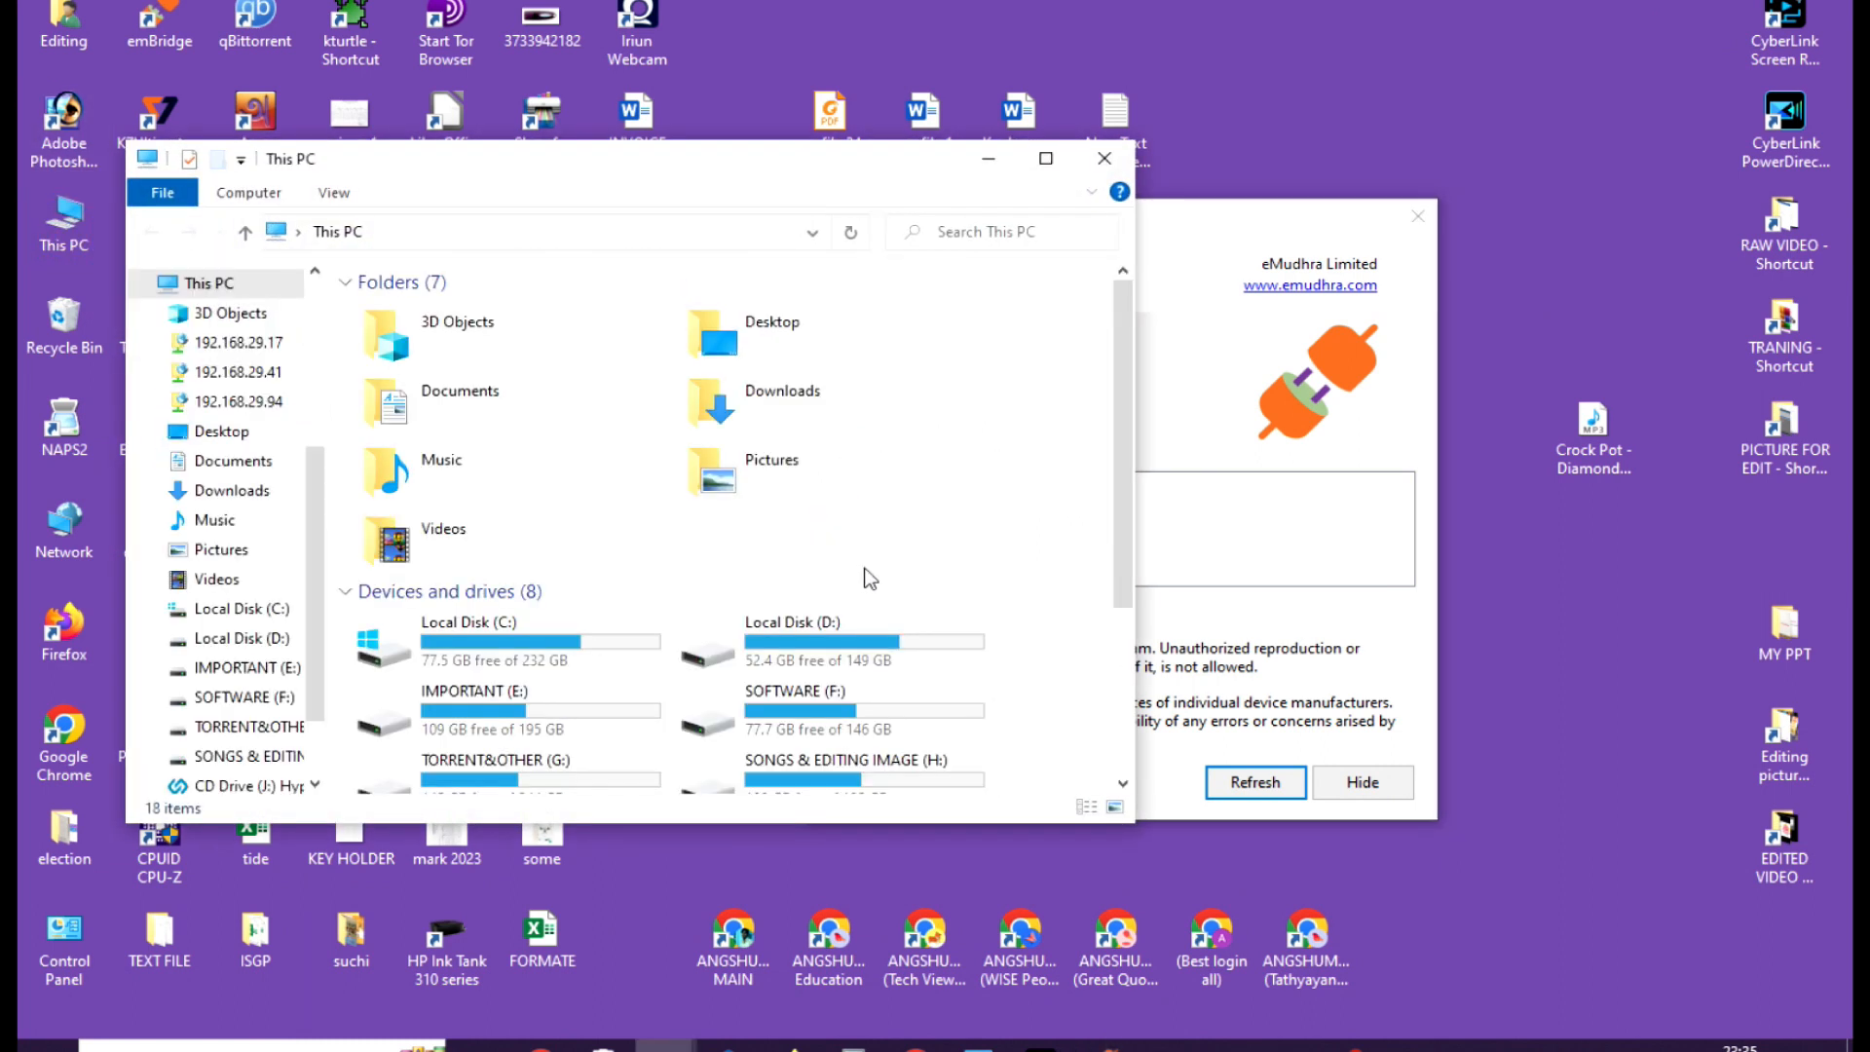
{"action": "left_click", "coordinate": [765, 577]}
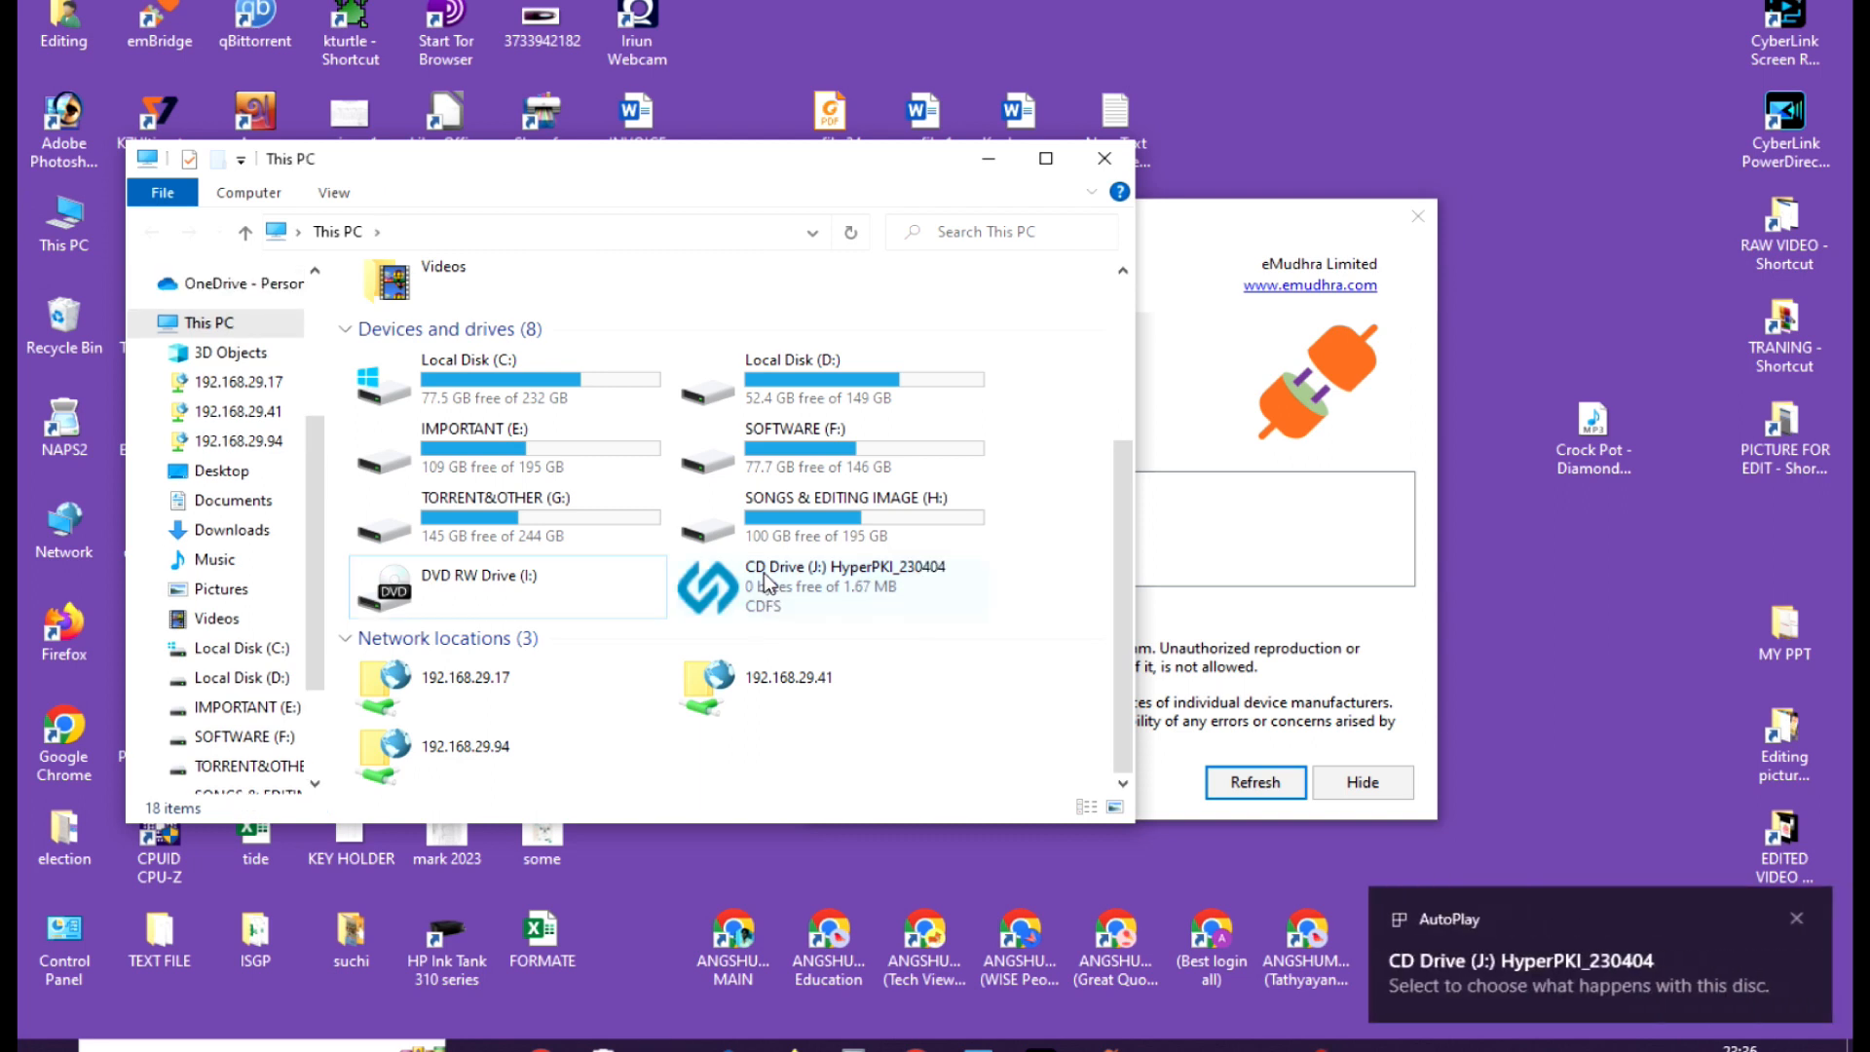
{"action": "double_click", "coordinate": [885, 591]}
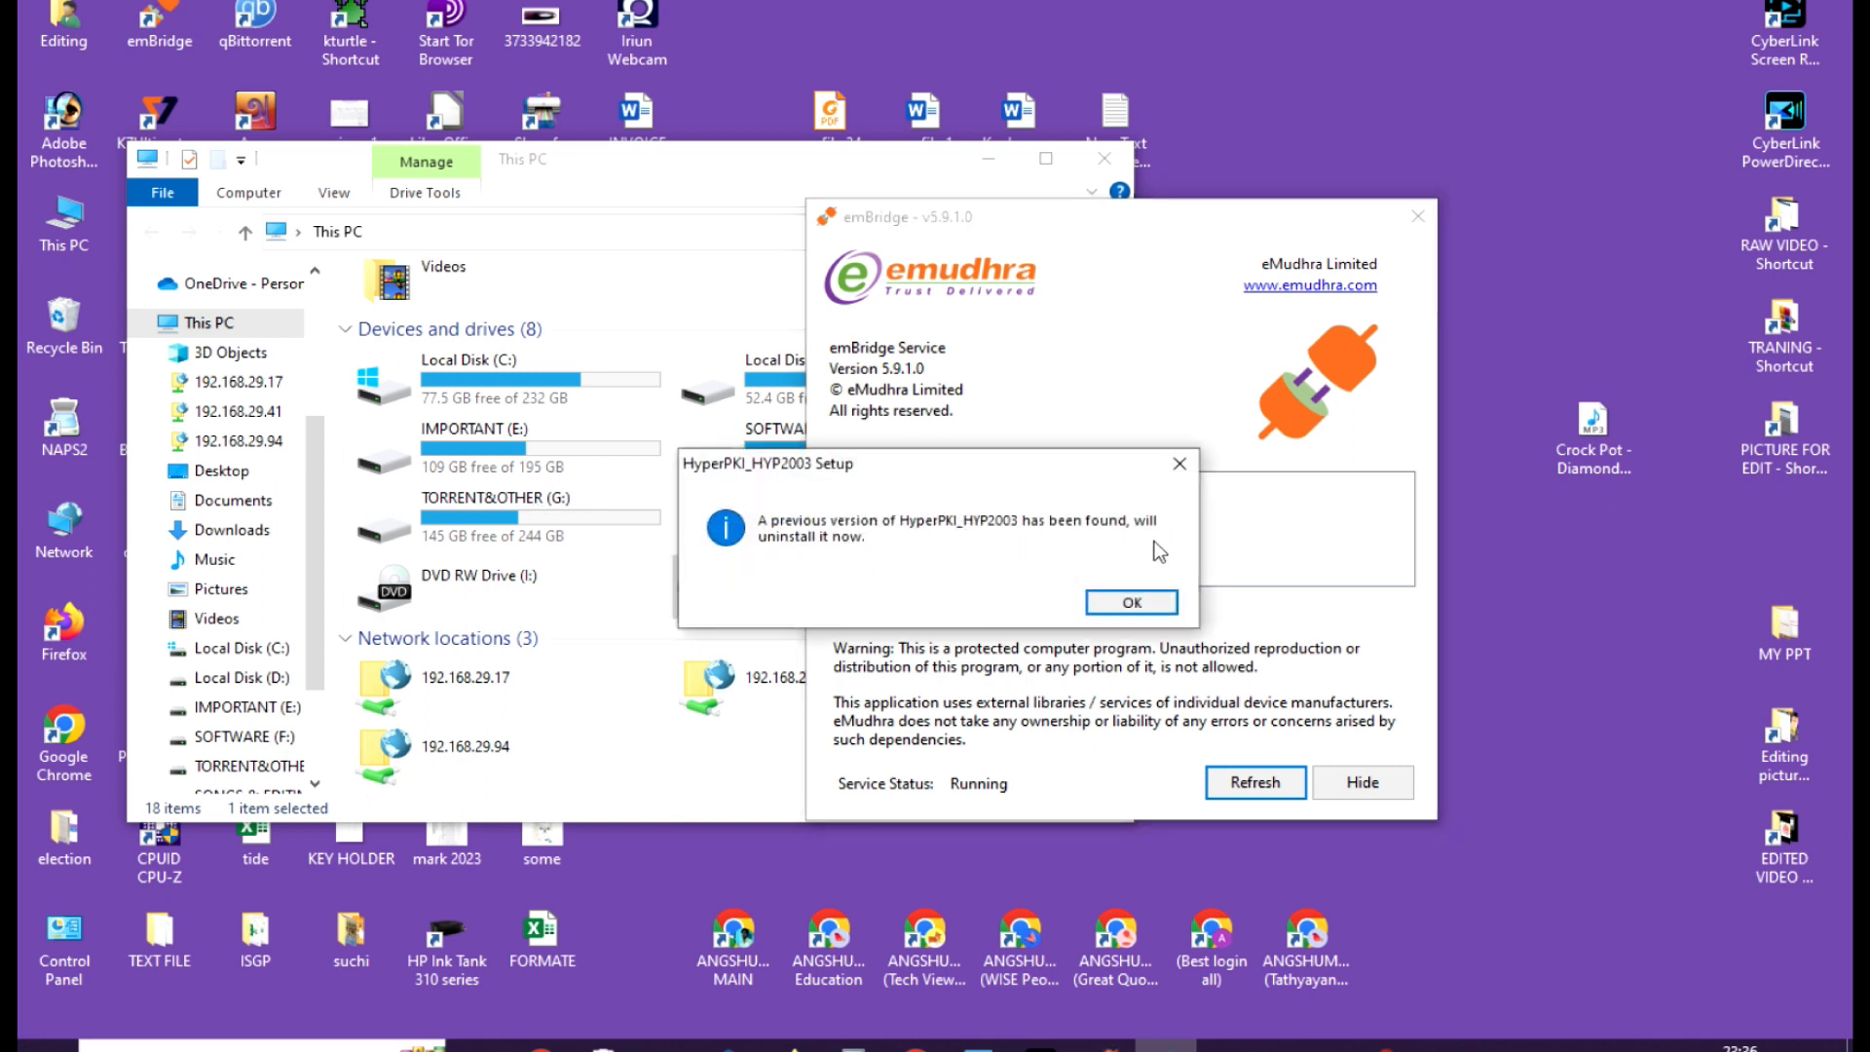
{"action": "left_click", "coordinate": [1148, 608]}
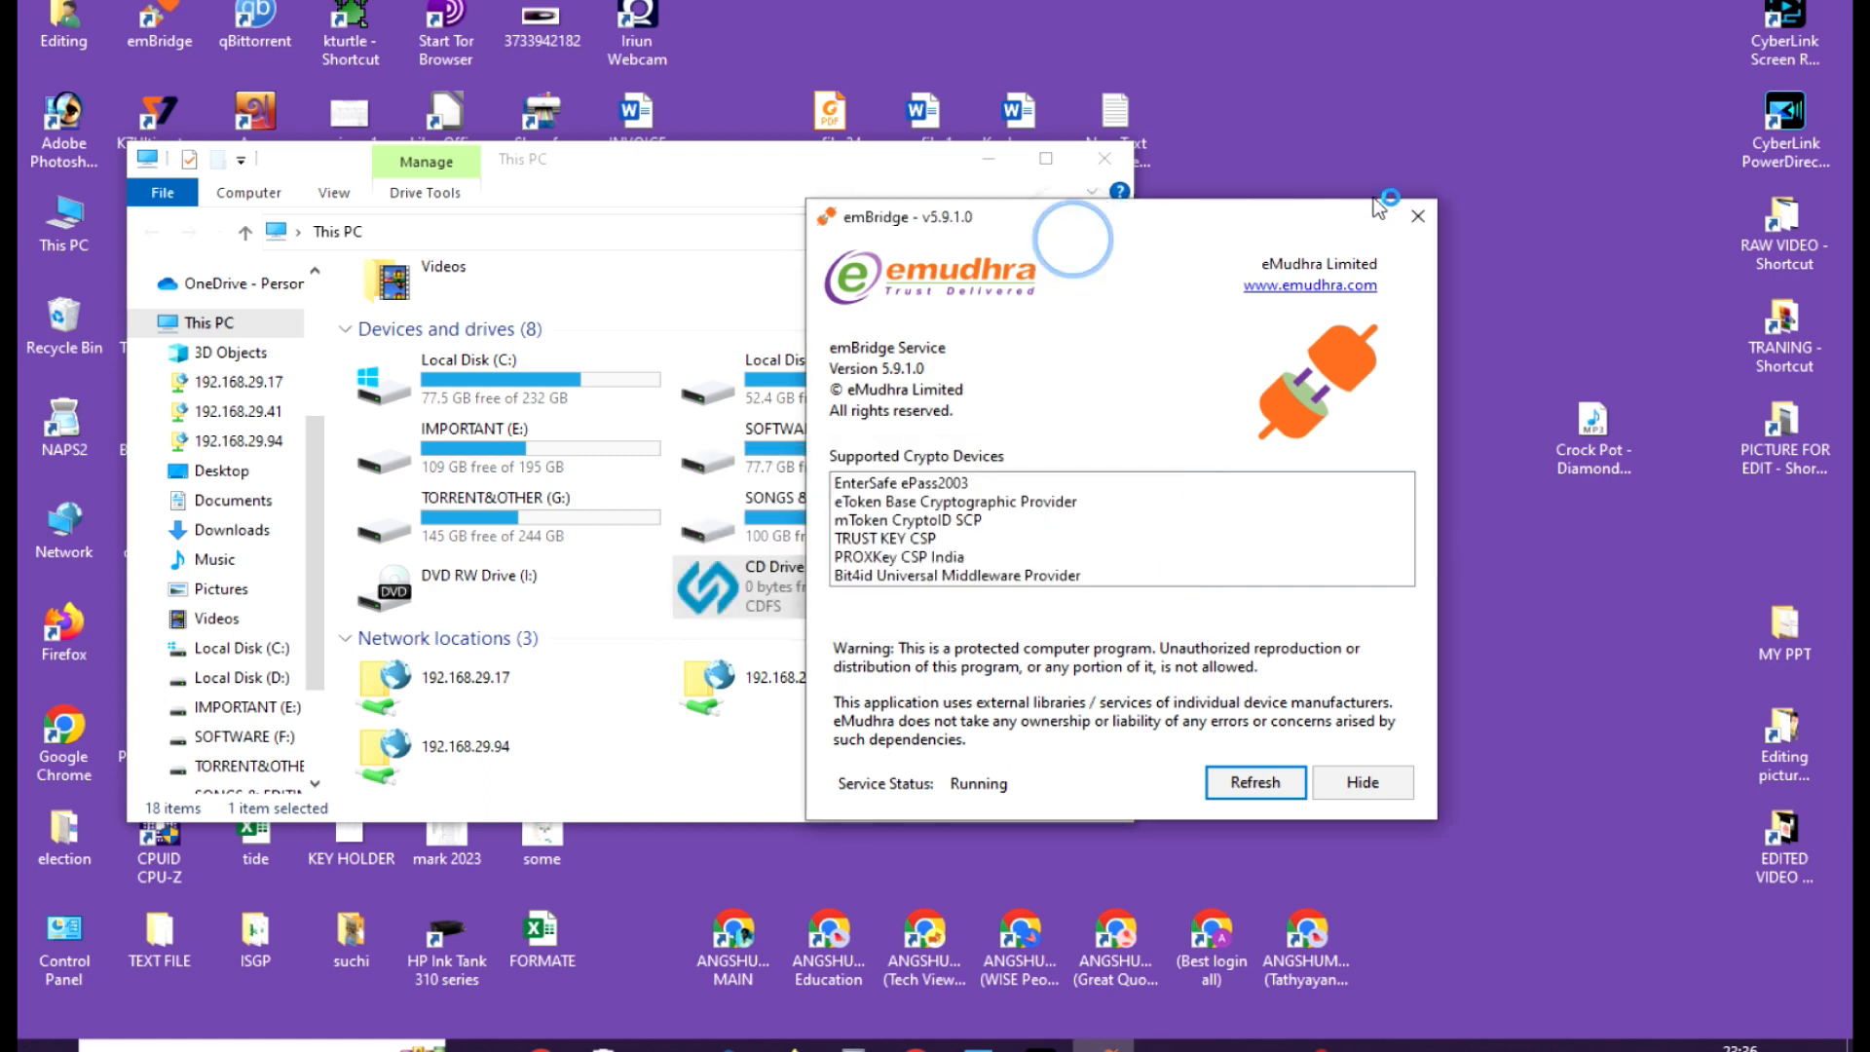
Install HyperPKI_HYP2003 with the Private CSP option, minimize the Hypersecu download page in Firefox, and finish the setup.
{"action": "left_click", "coordinate": [774, 170]}
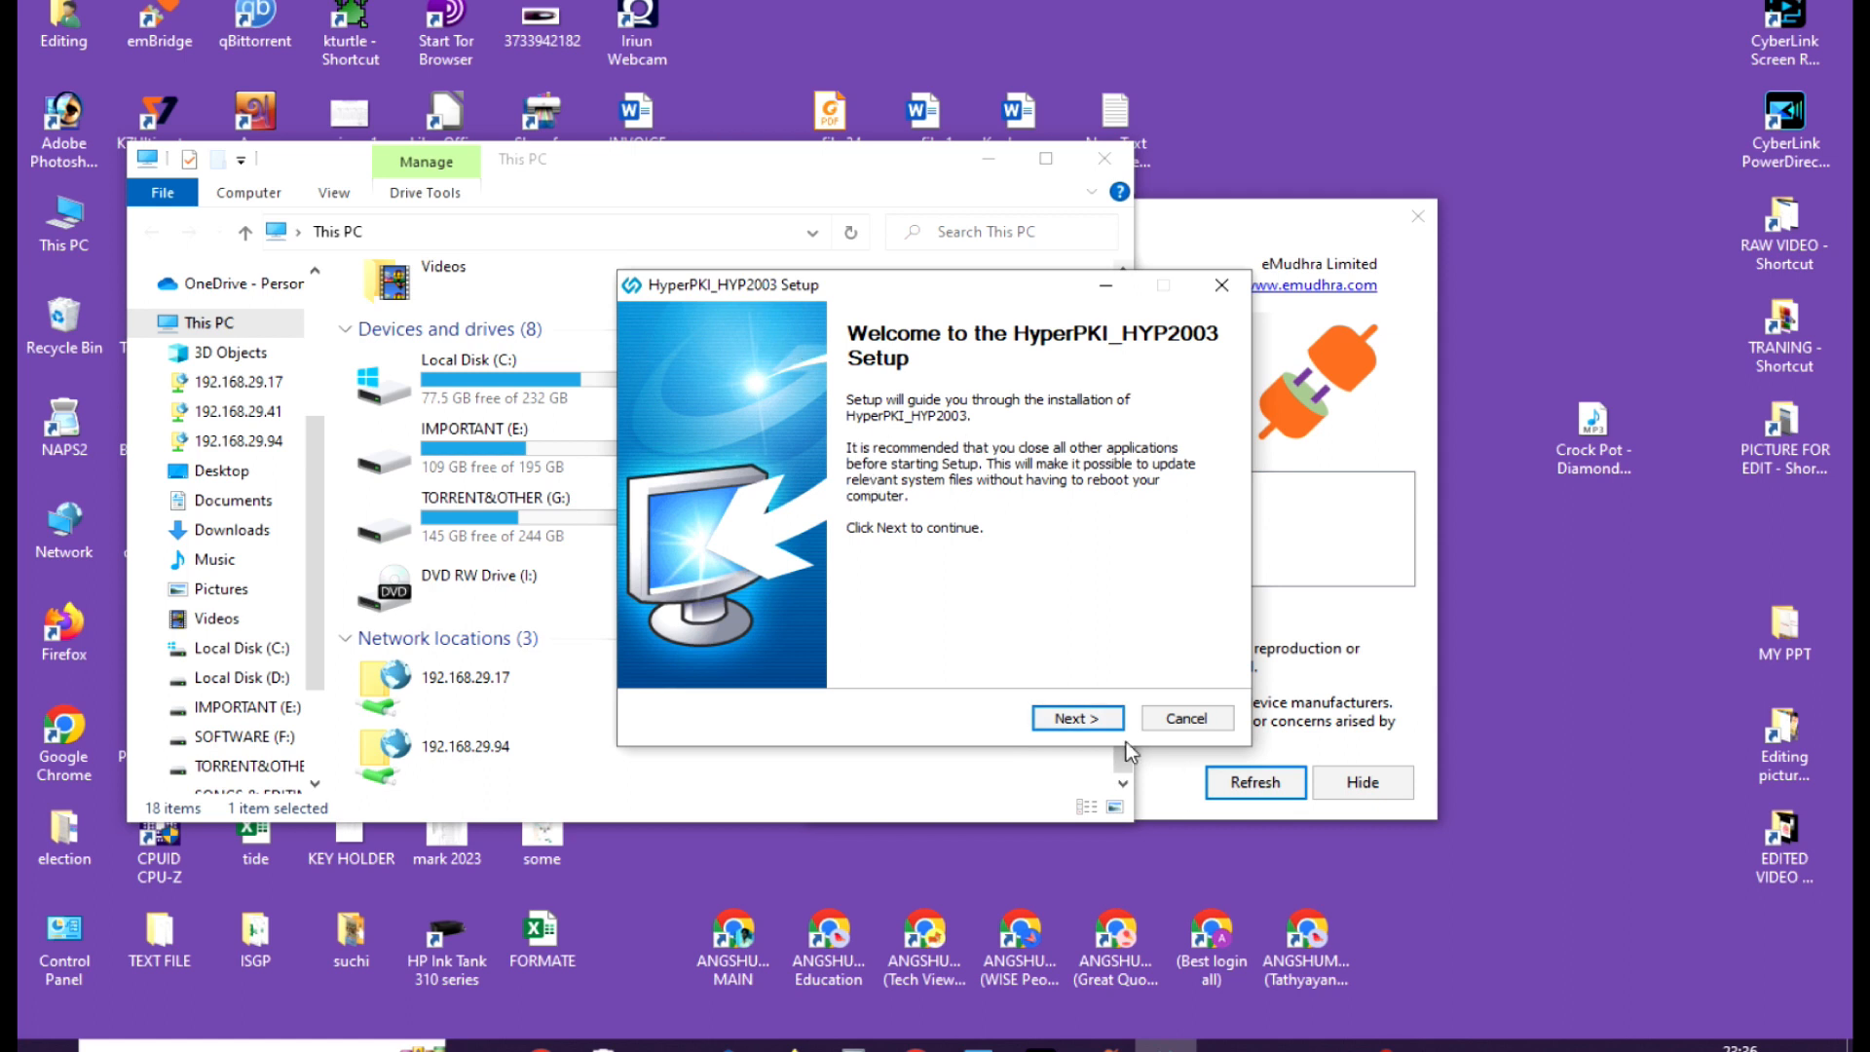
{"action": "left_click", "coordinate": [1077, 718]}
{"action": "left_click", "coordinate": [1081, 720]}
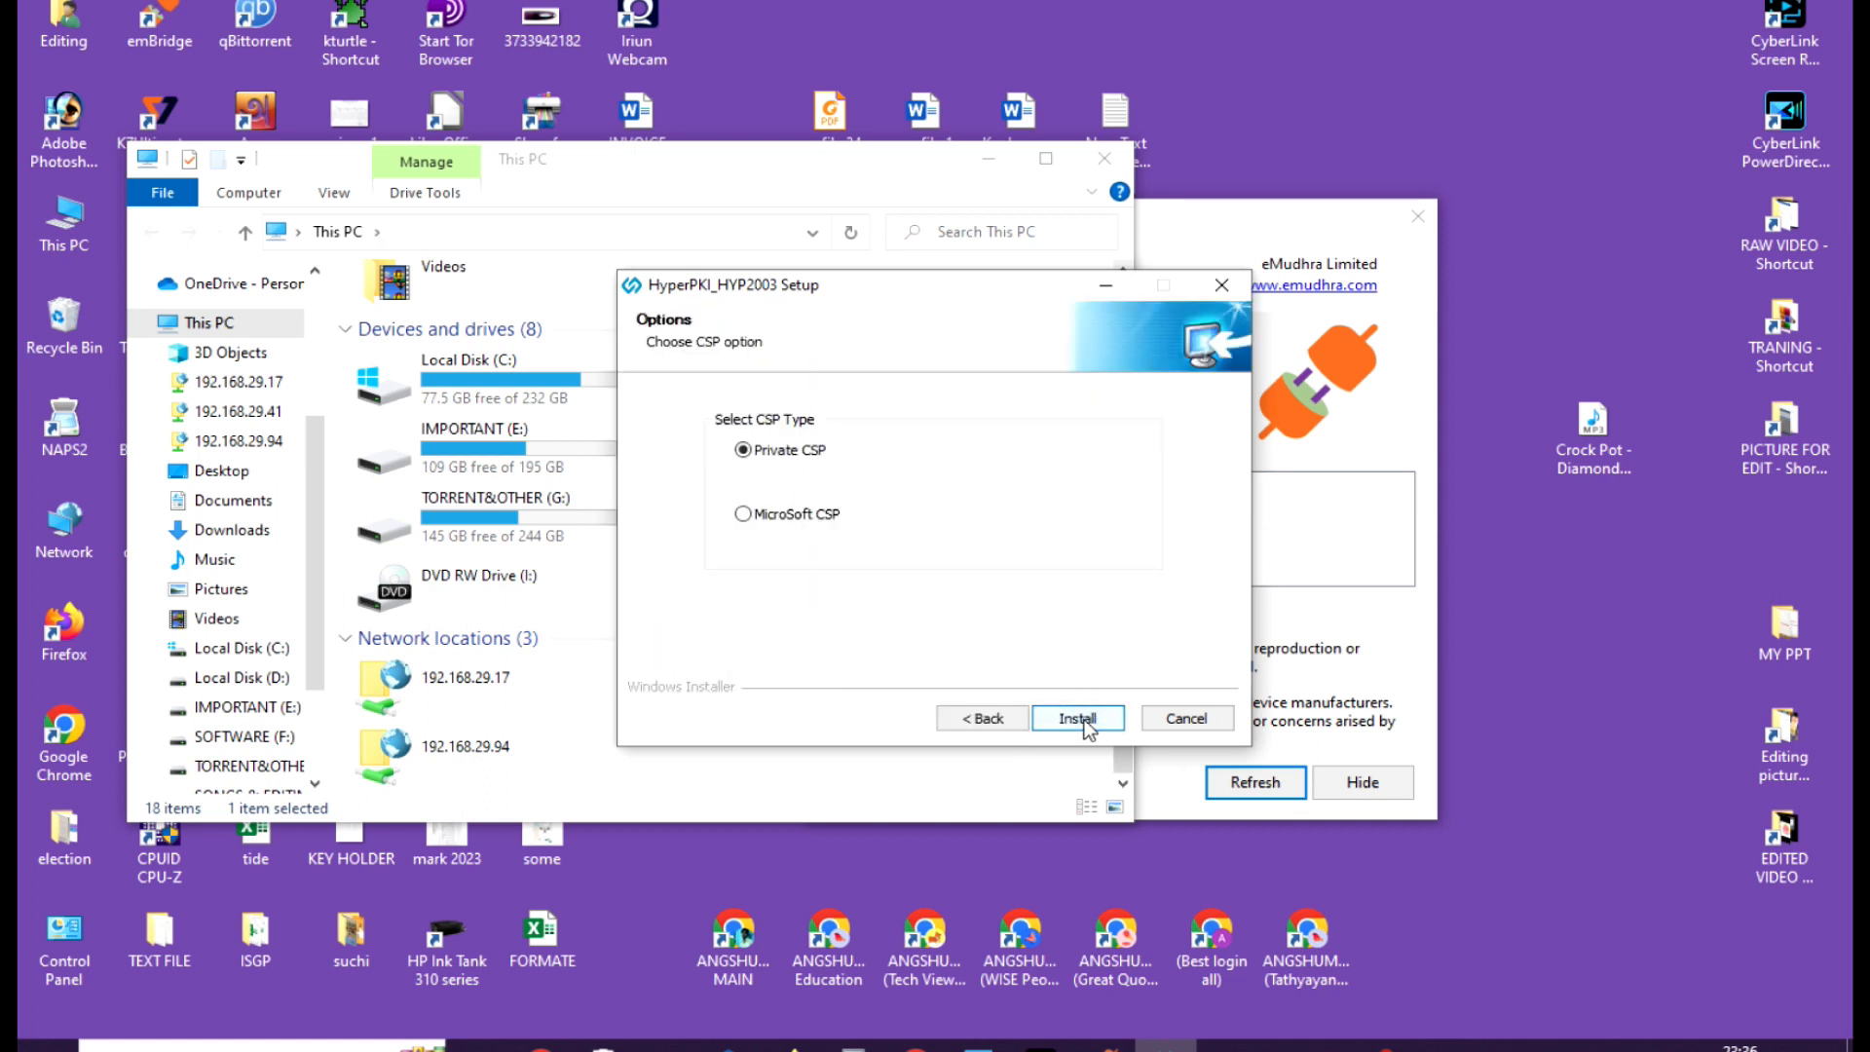
{"action": "left_click", "coordinate": [1079, 720]}
{"action": "left_click", "coordinate": [1085, 721]}
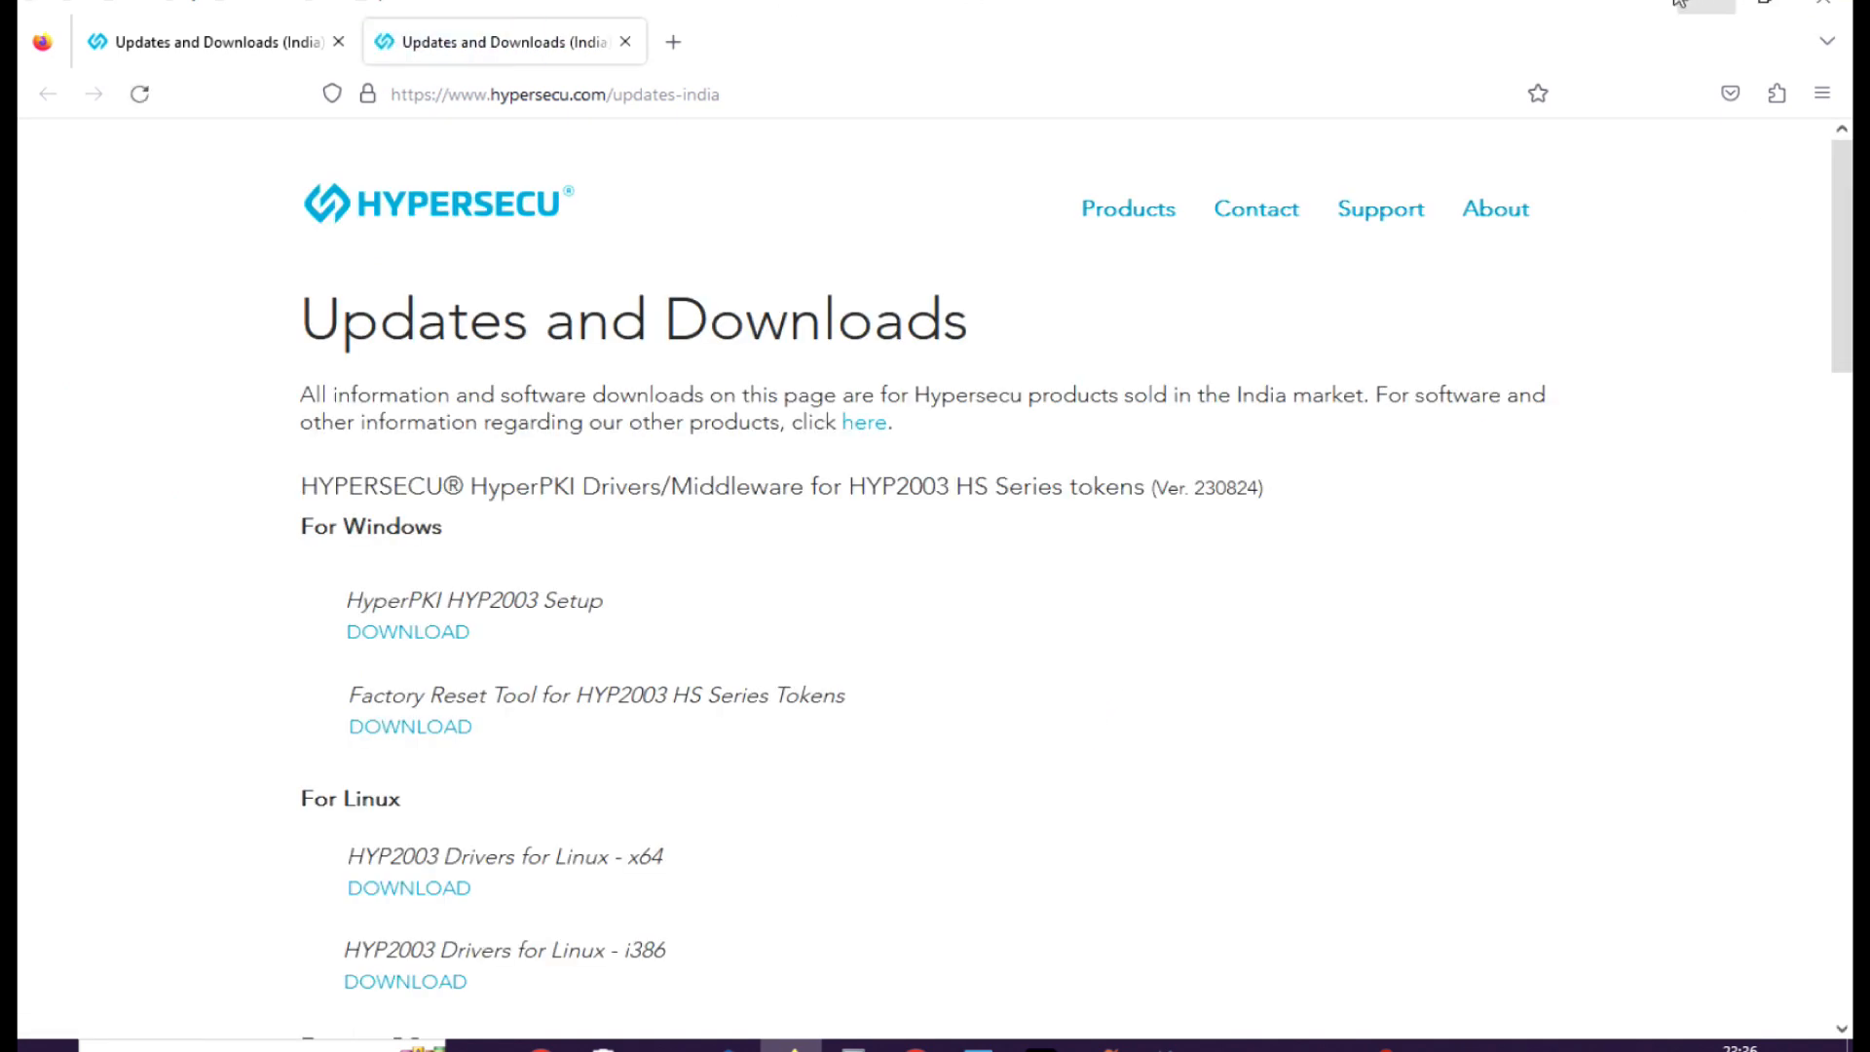
{"action": "left_click", "coordinate": [1681, 4]}
{"action": "left_click", "coordinate": [1077, 719]}
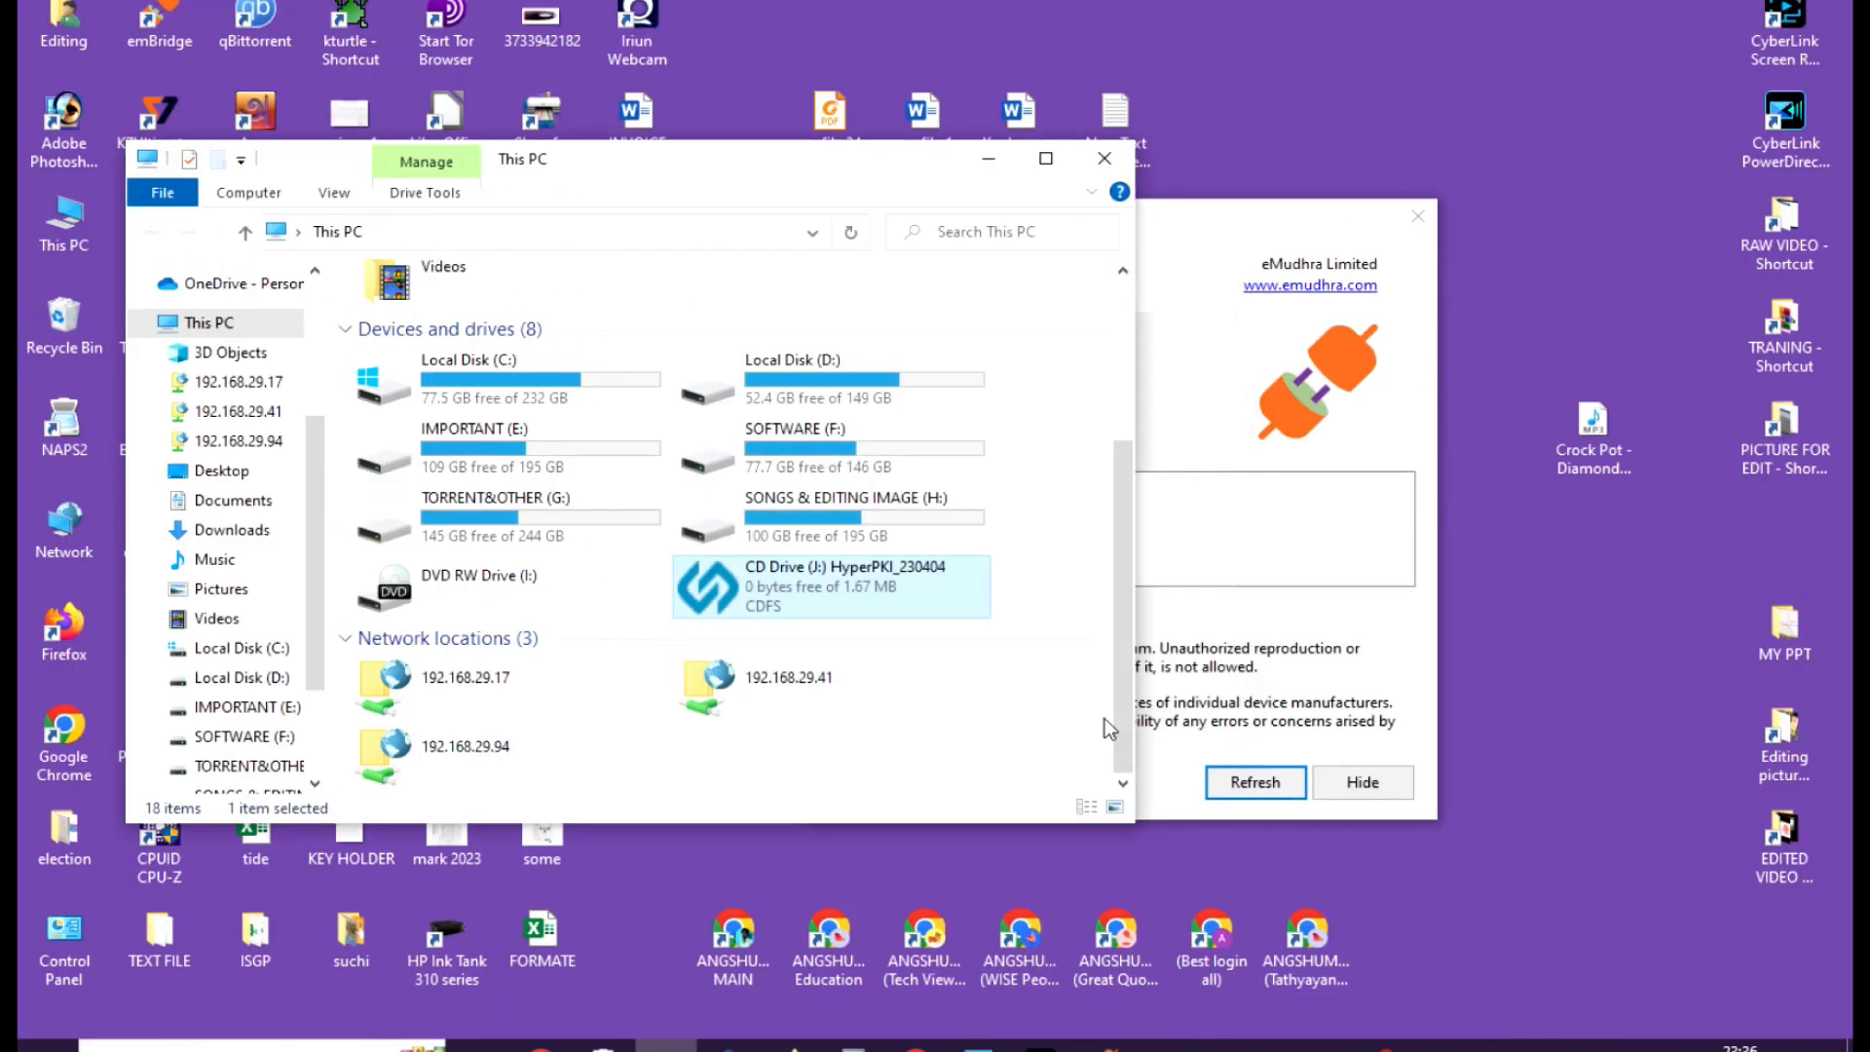
Open HyperPKI Token Manager for HYP2003 from the system tray and check its version and token list.
{"action": "left_click", "coordinate": [1482, 1046]}
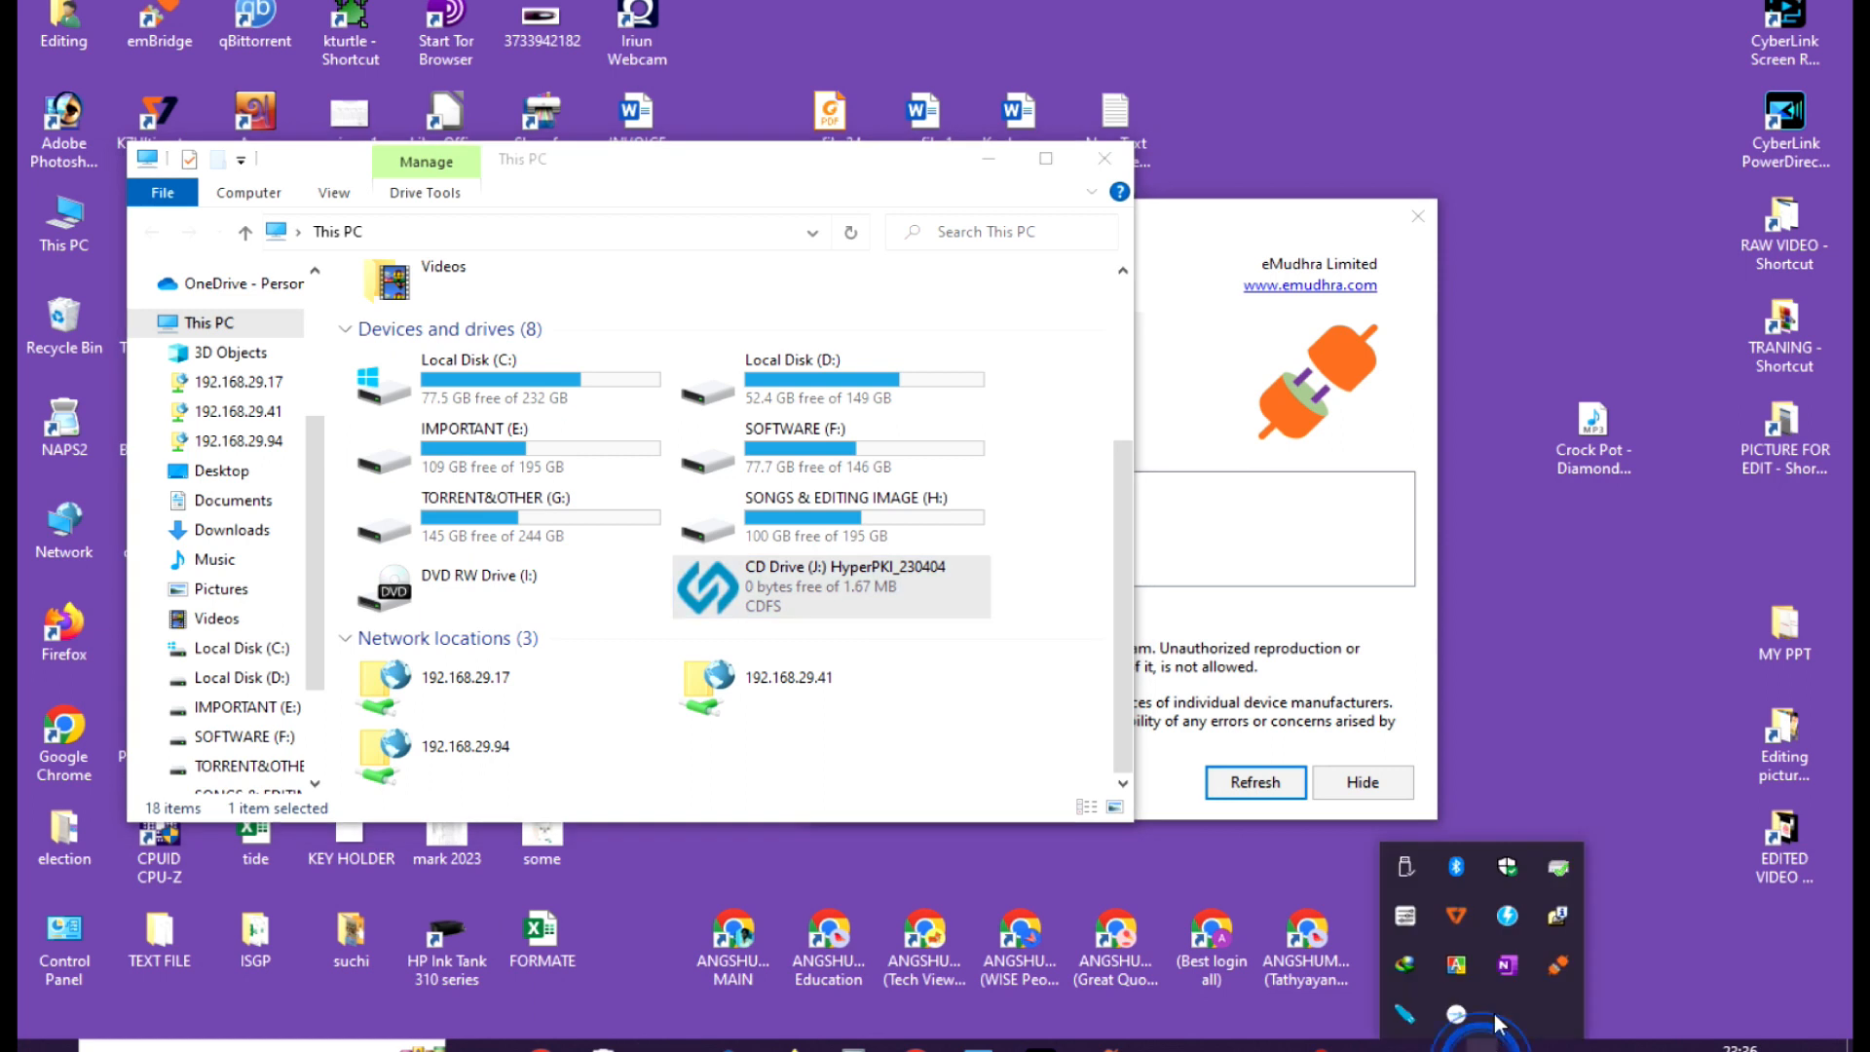
{"action": "left_click", "coordinate": [1406, 1017]}
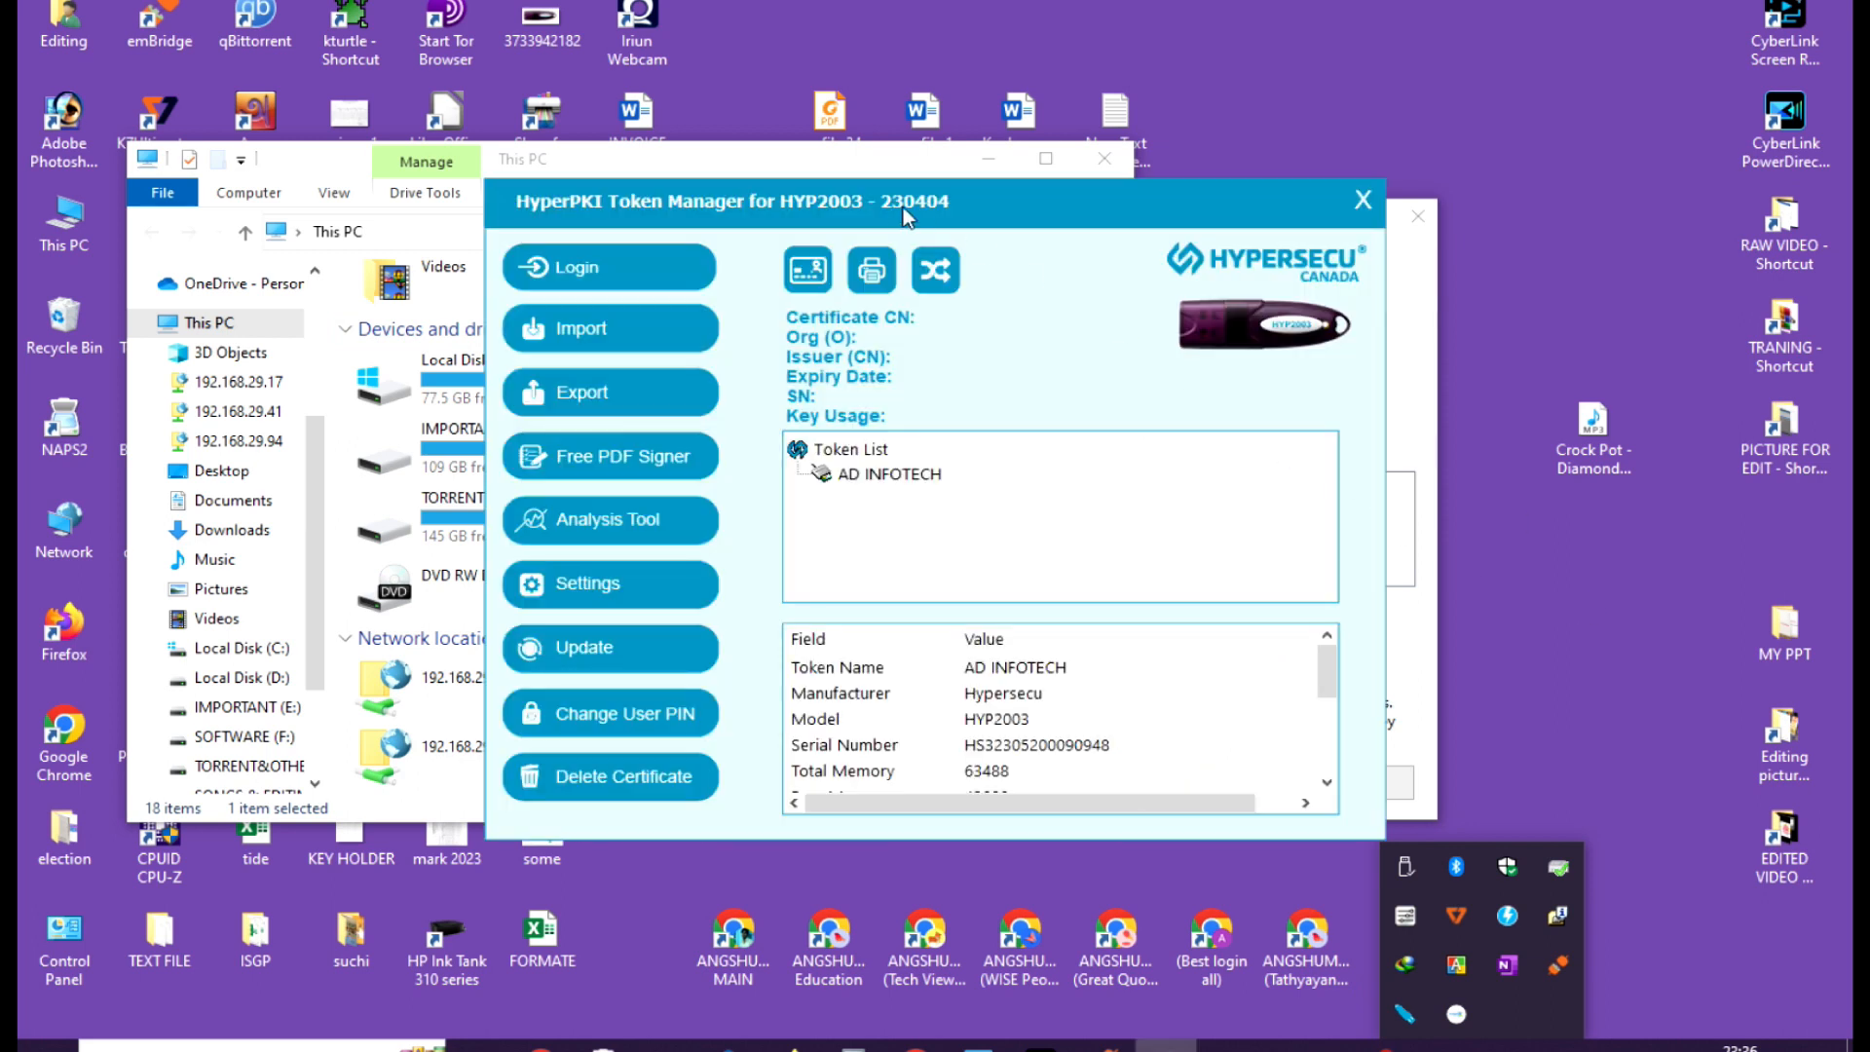
{"action": "left_click", "coordinate": [906, 213]}
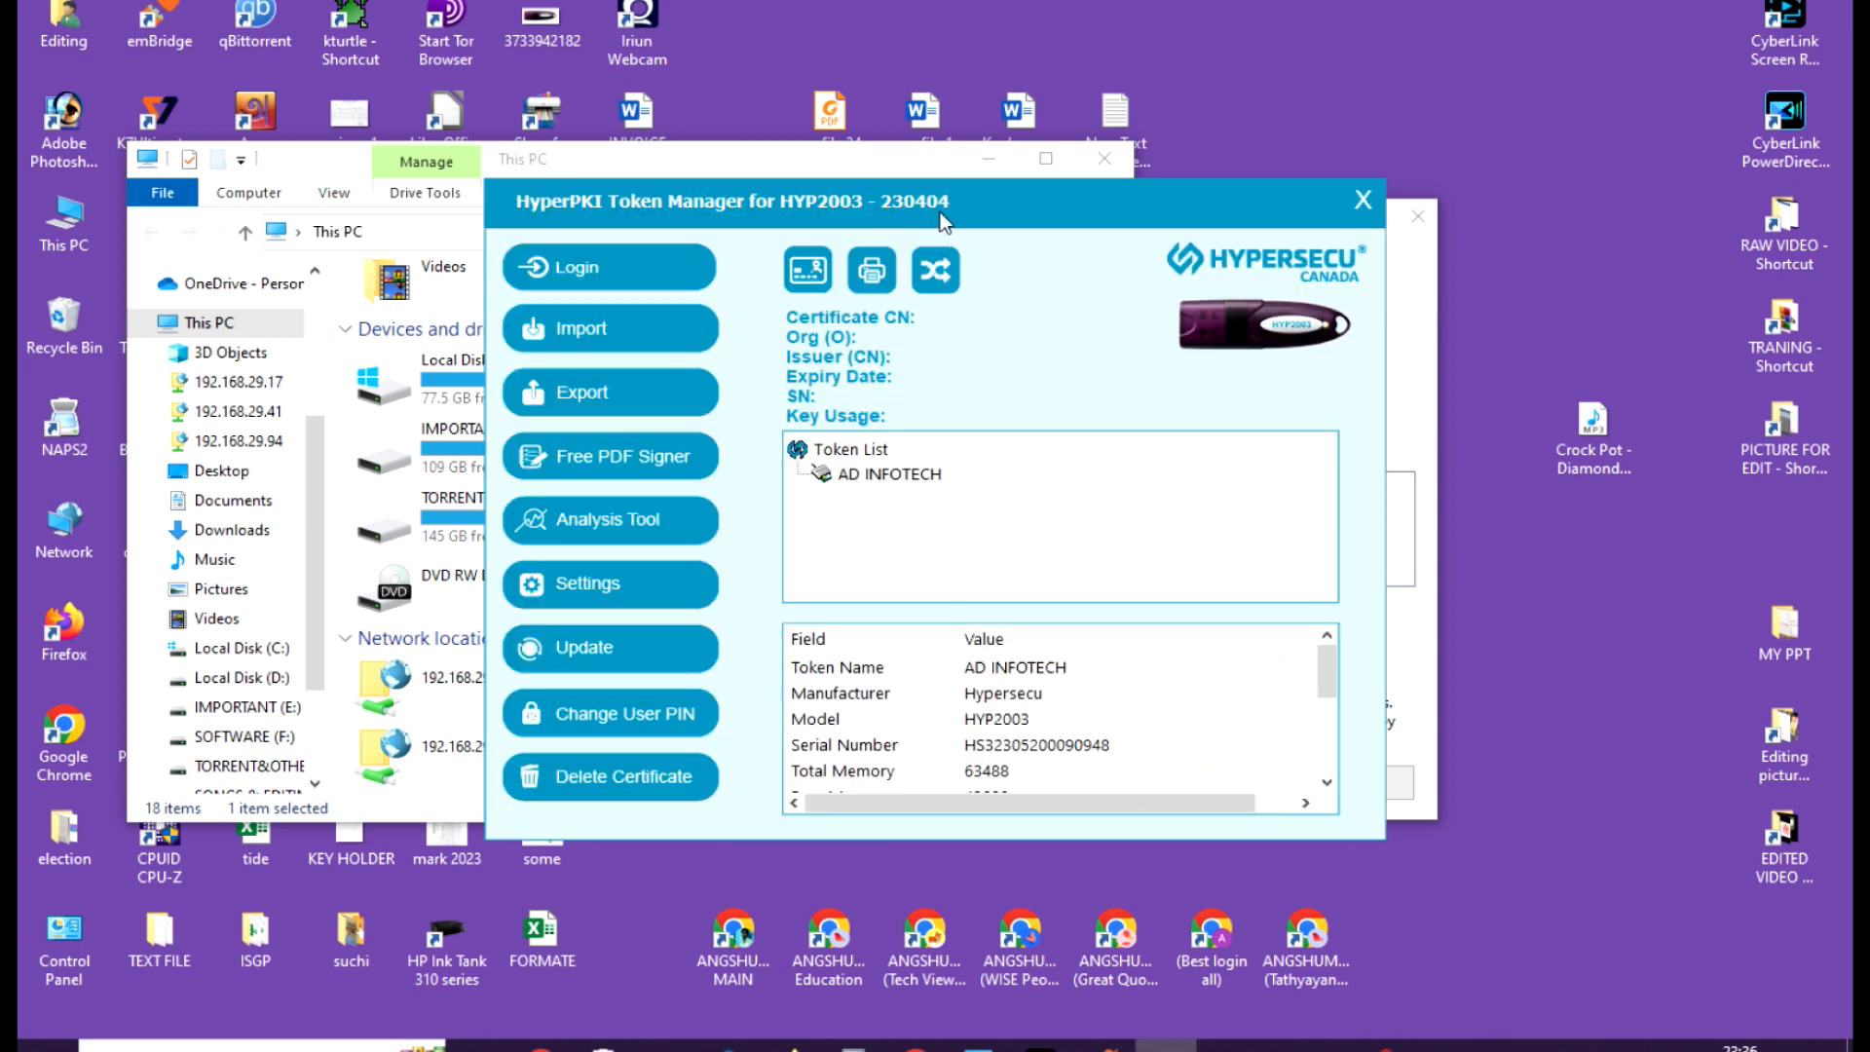
{"action": "left_click_drag", "start_coordinate": [916, 215], "coordinate": [1238, 209]}
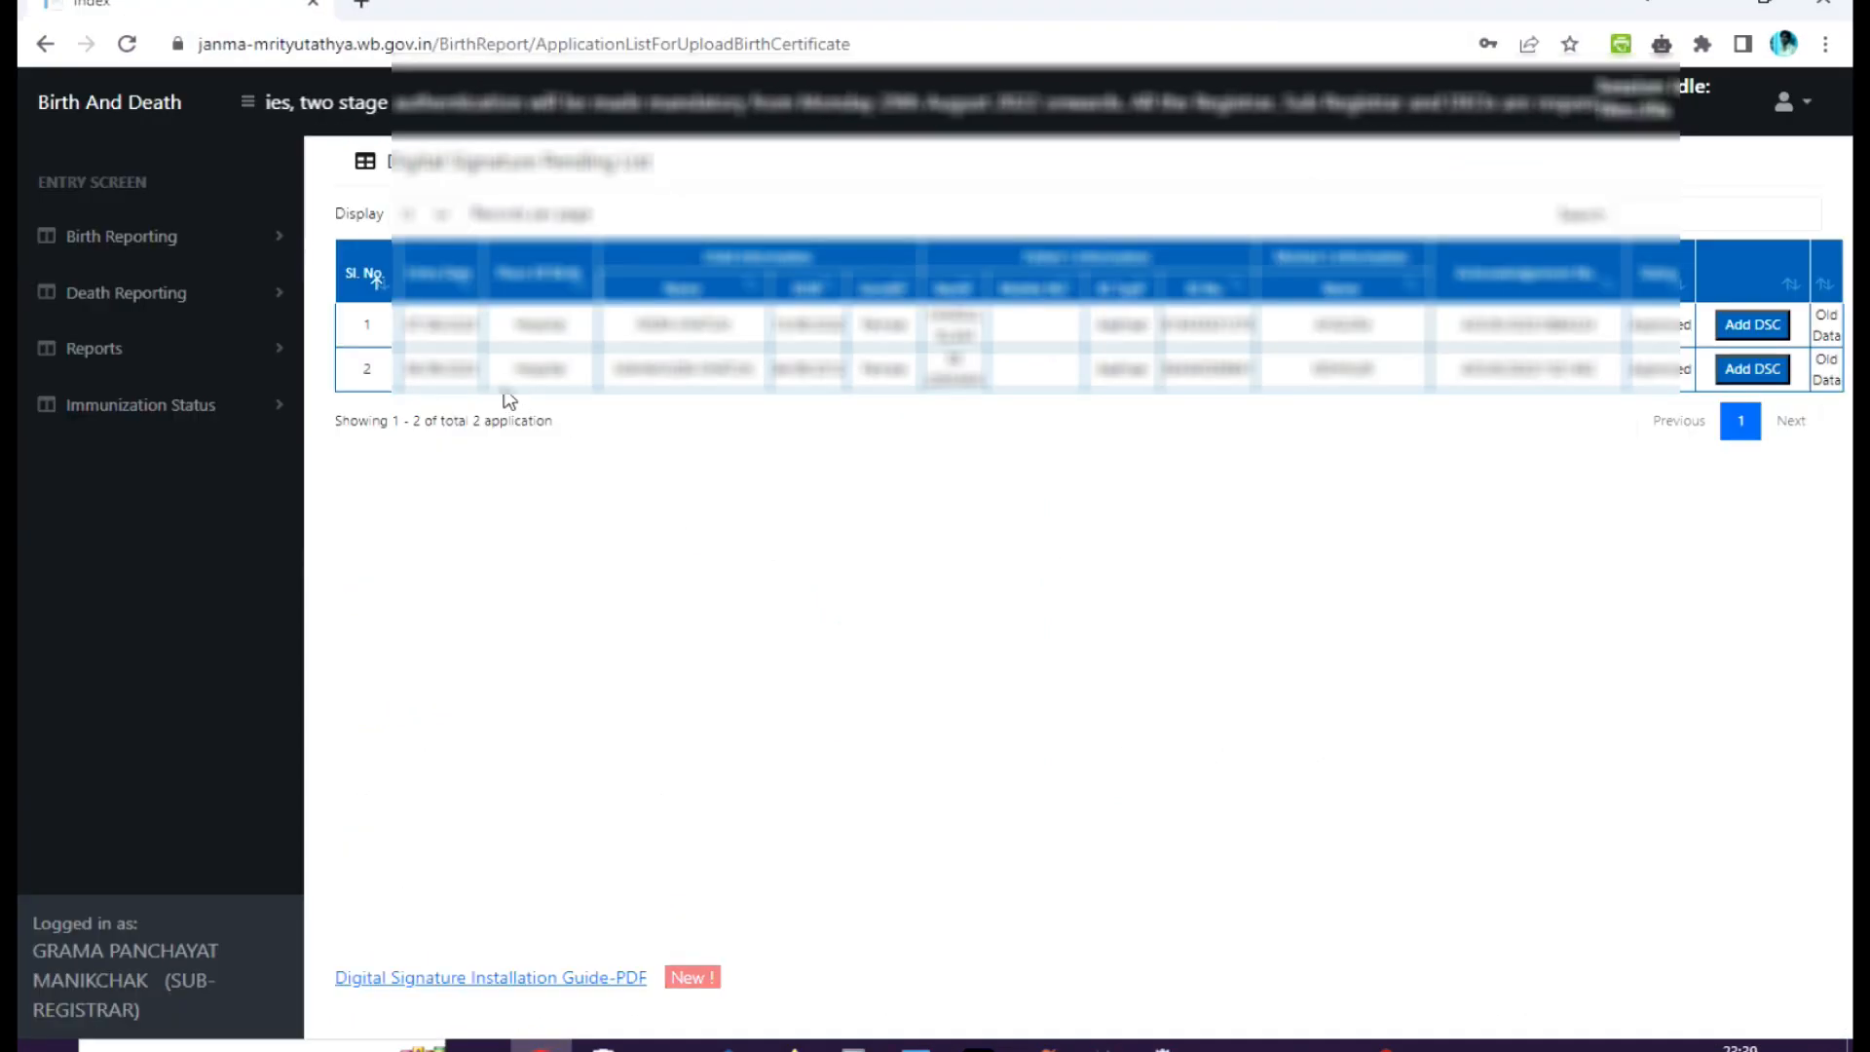
Open the Add DSC dialog for the second pending record and try to select a certificate.
{"action": "left_click", "coordinate": [1758, 369]}
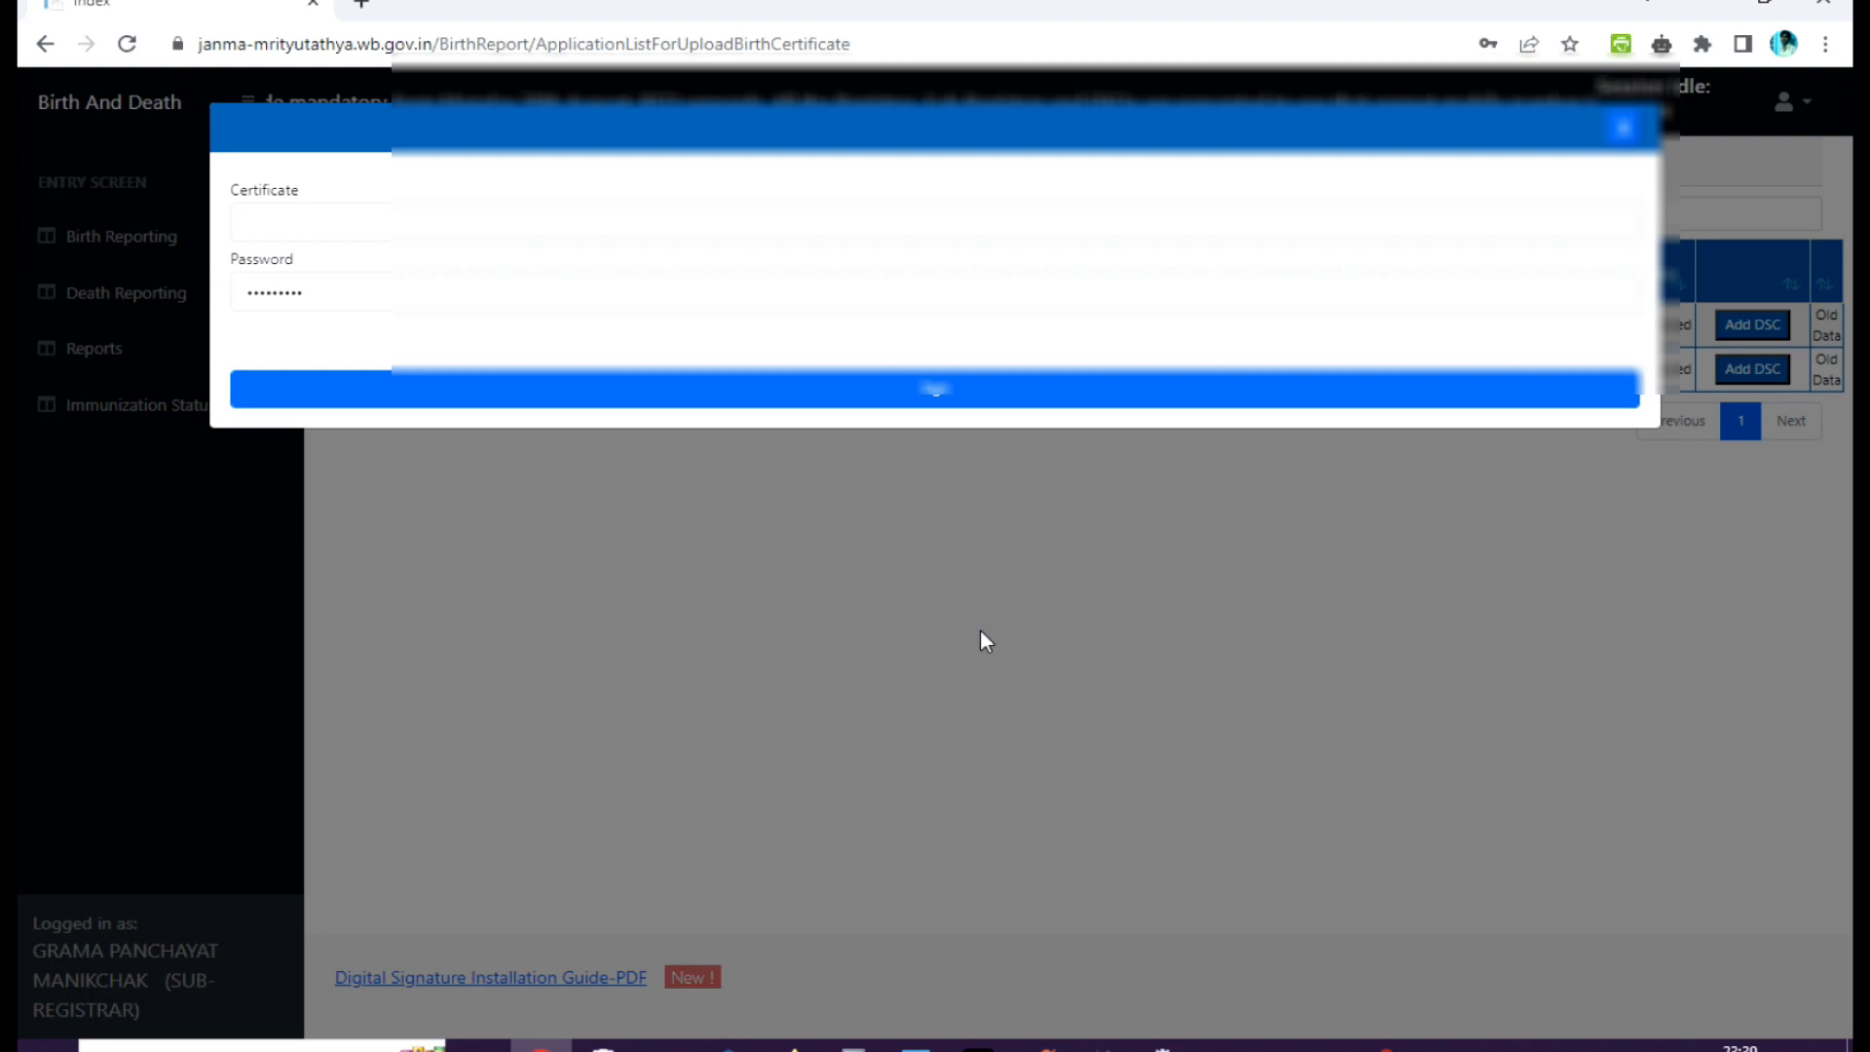
{"action": "left_click", "coordinate": [462, 222]}
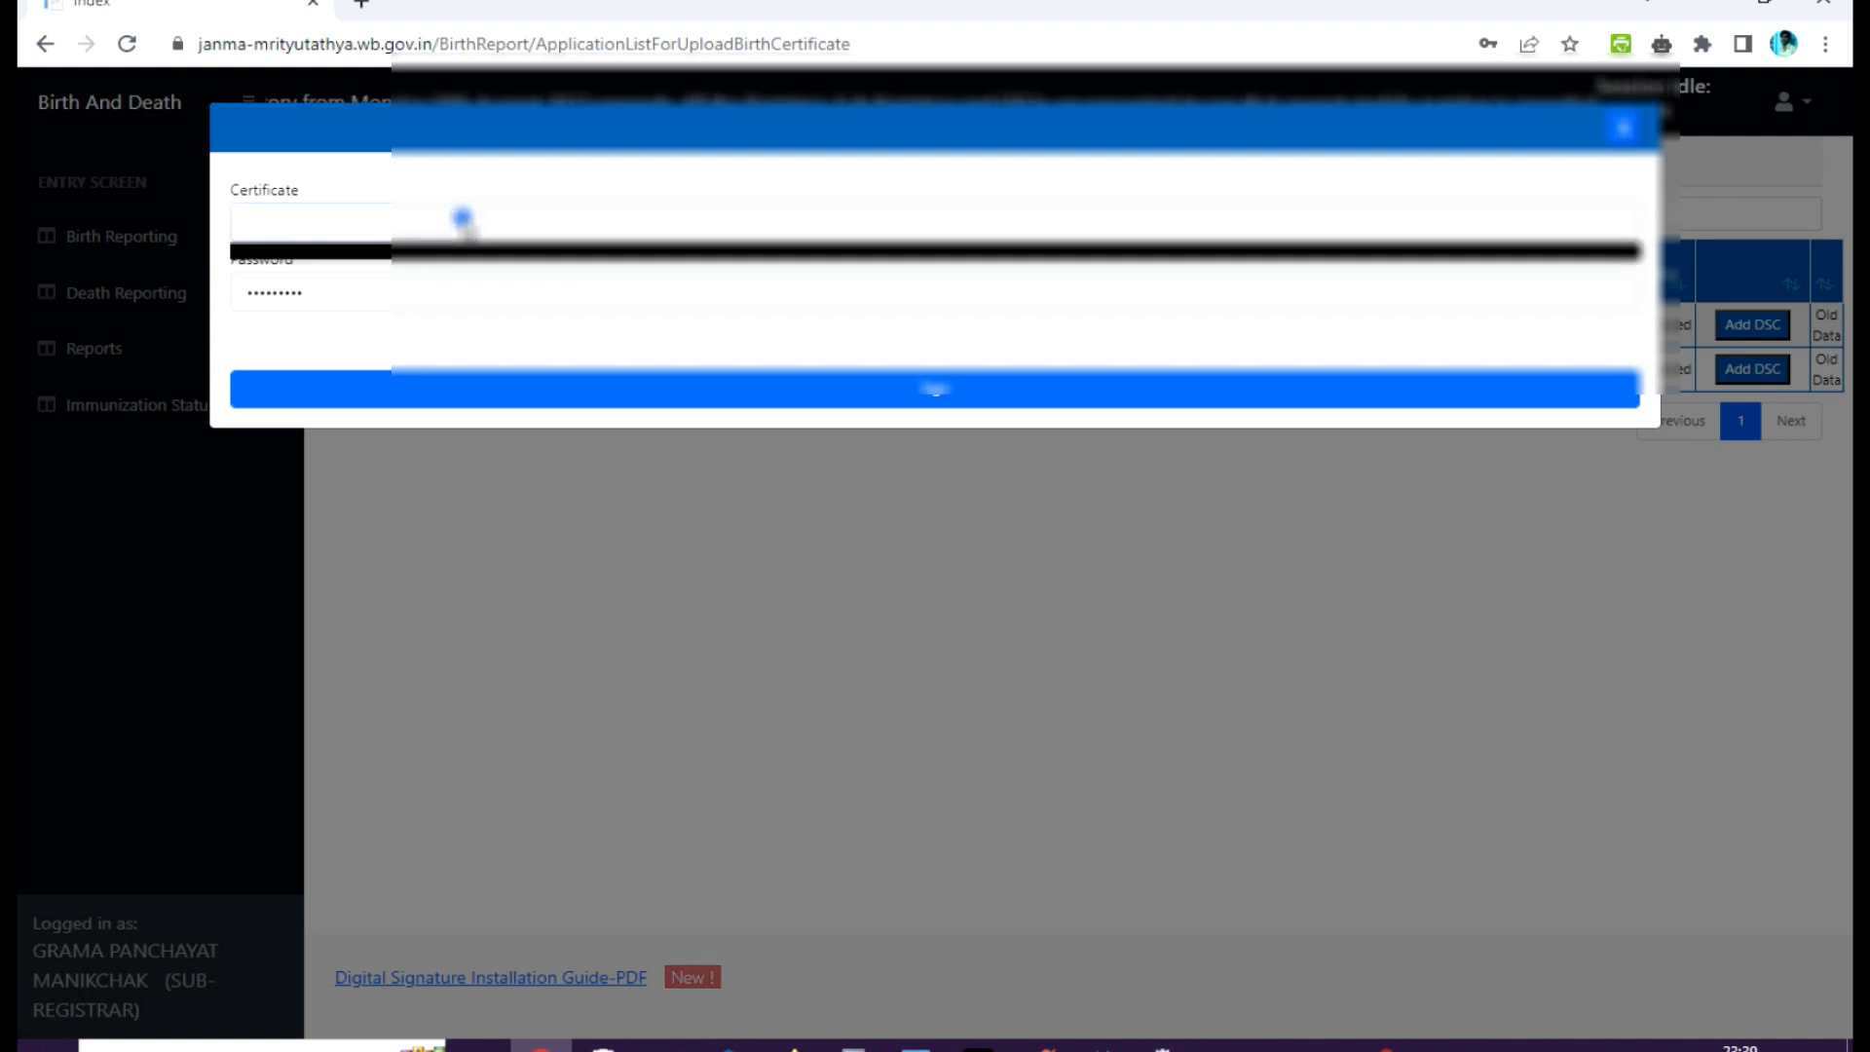
{"action": "left_click", "coordinate": [450, 311]}
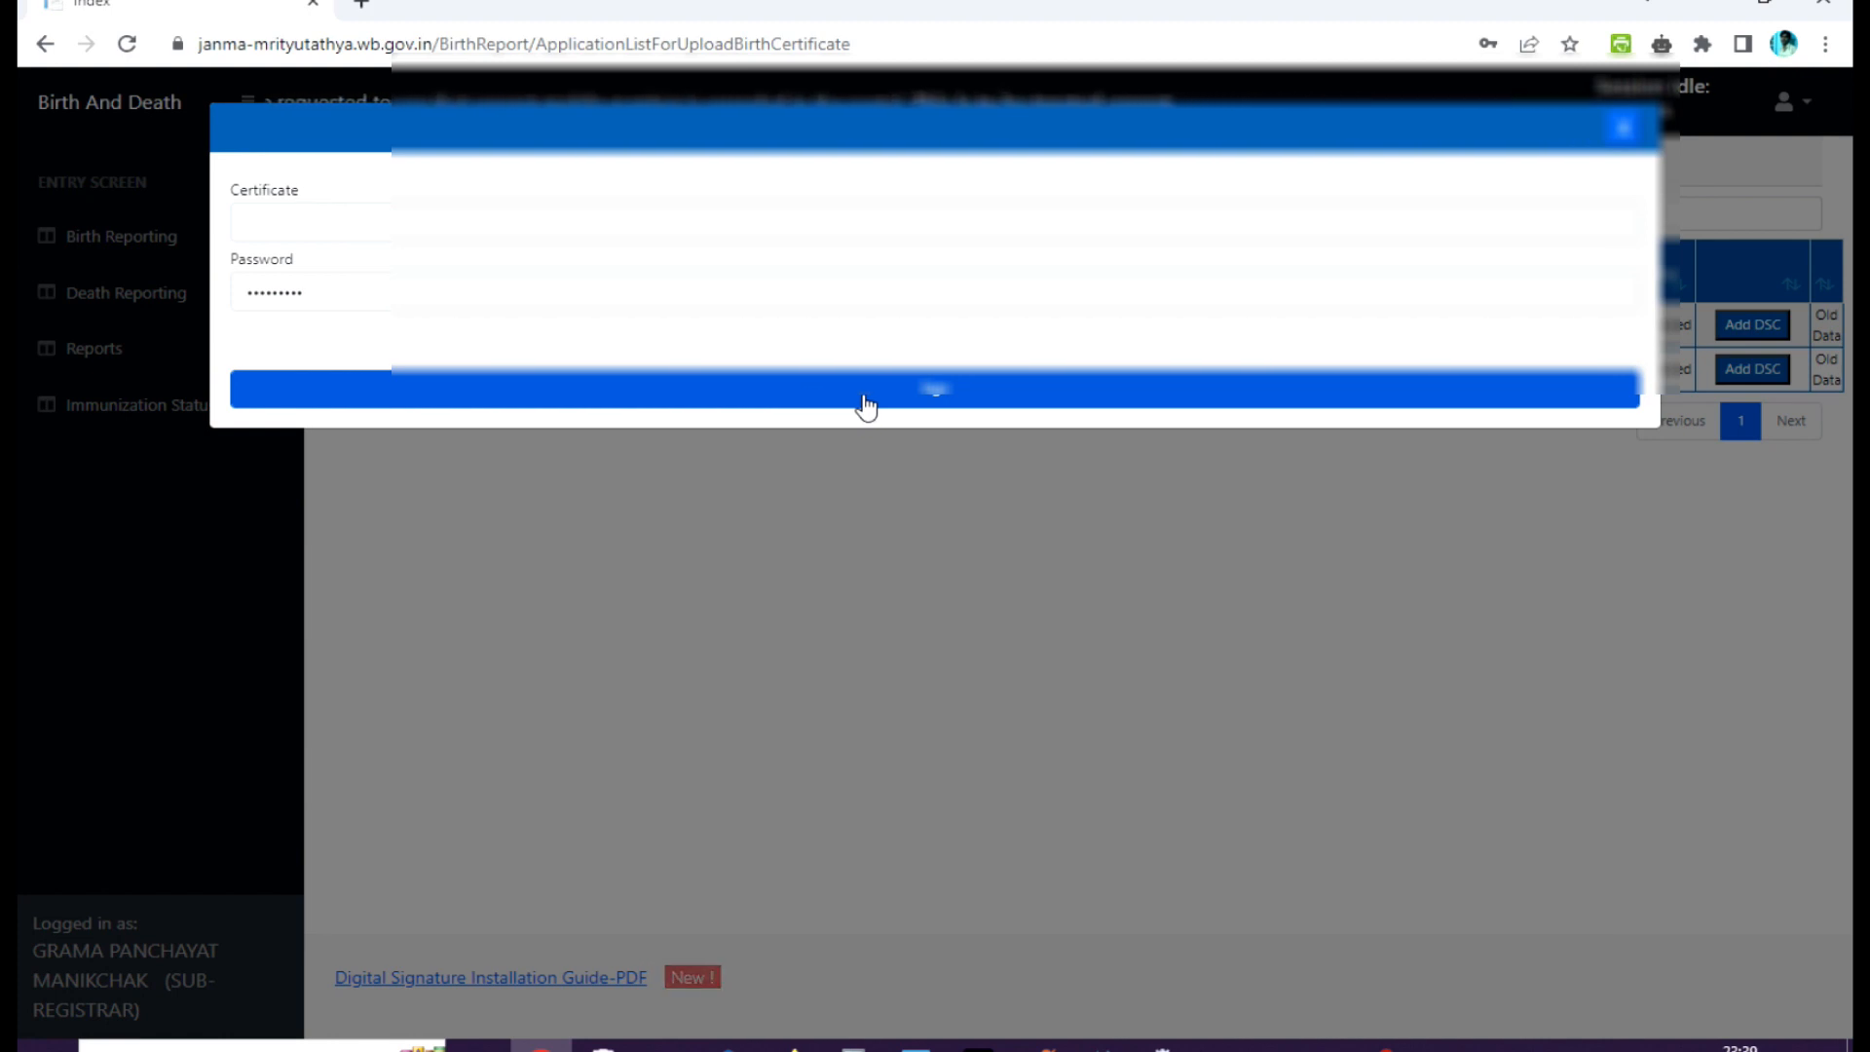
Close the existing Services window, open Windows Services afresh through a search, and select emBridge Service in the list.
{"action": "left_click", "coordinate": [1164, 1047]}
{"action": "left_click", "coordinate": [1130, 72]}
{"action": "key", "text": "super"}
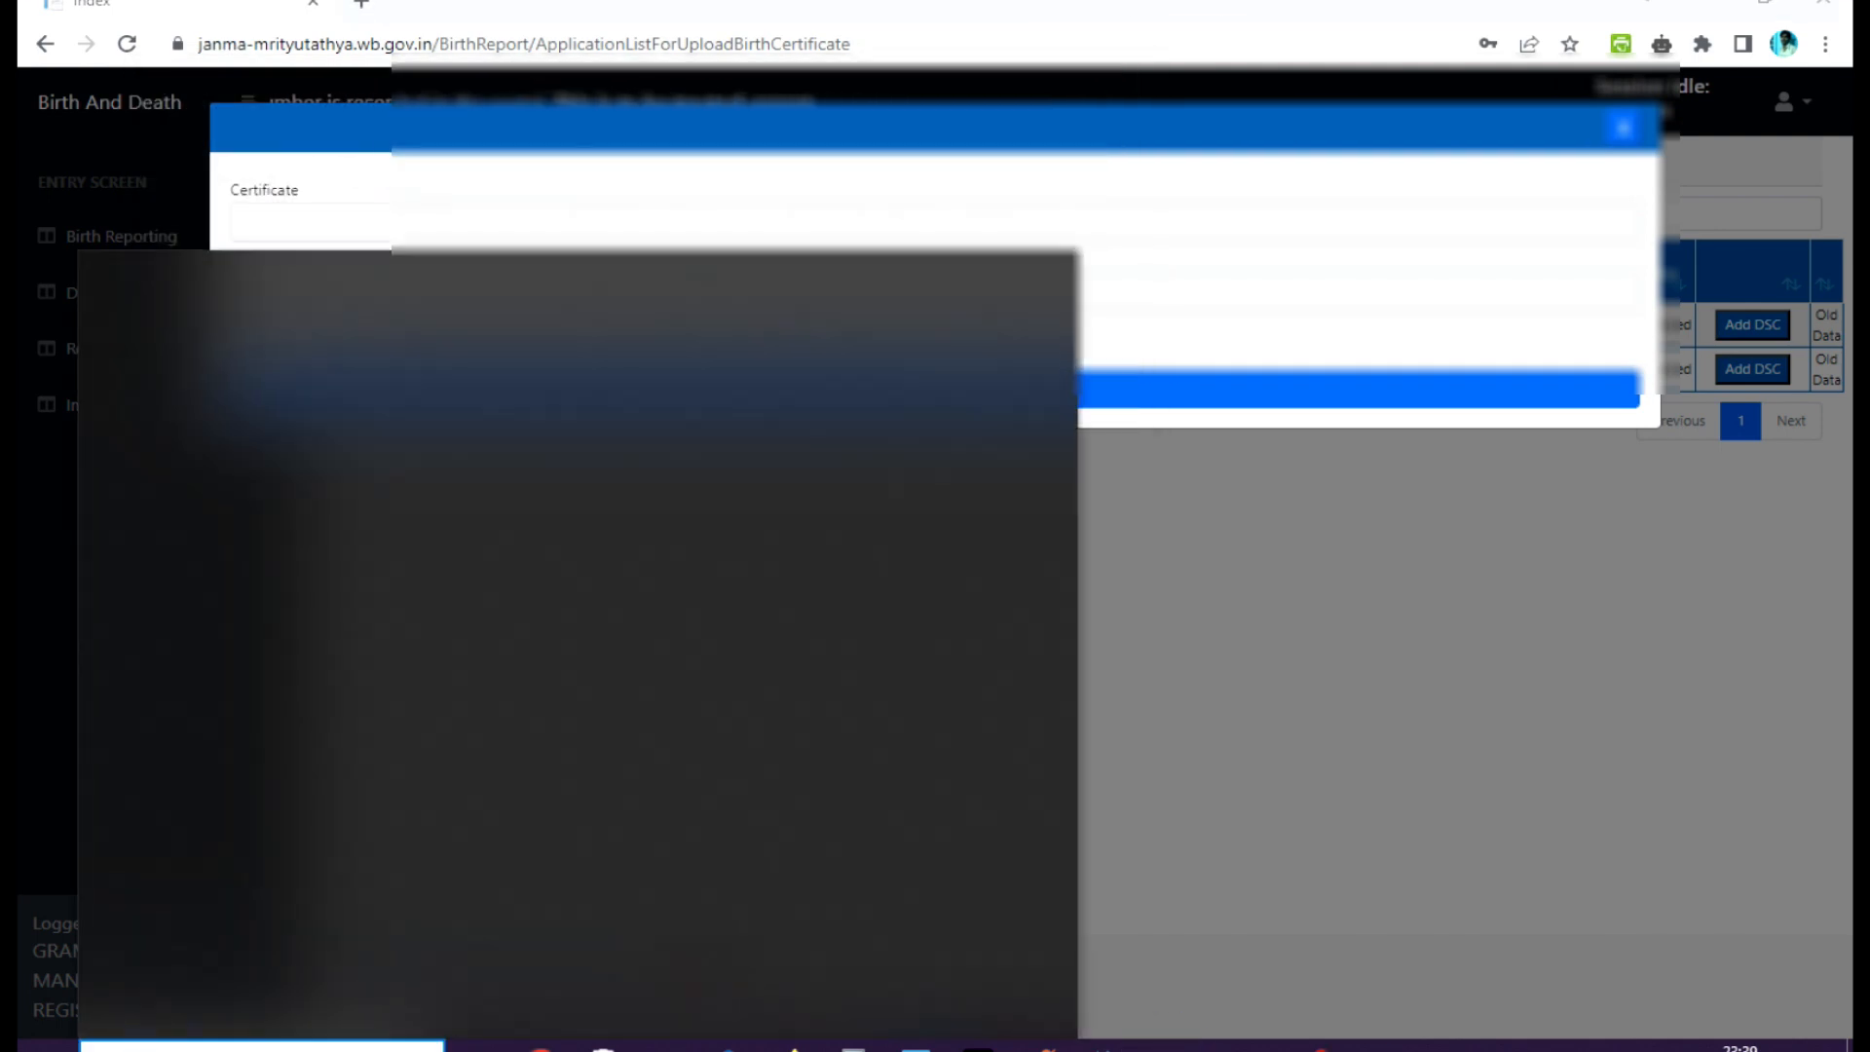
{"action": "type", "text": "service"}
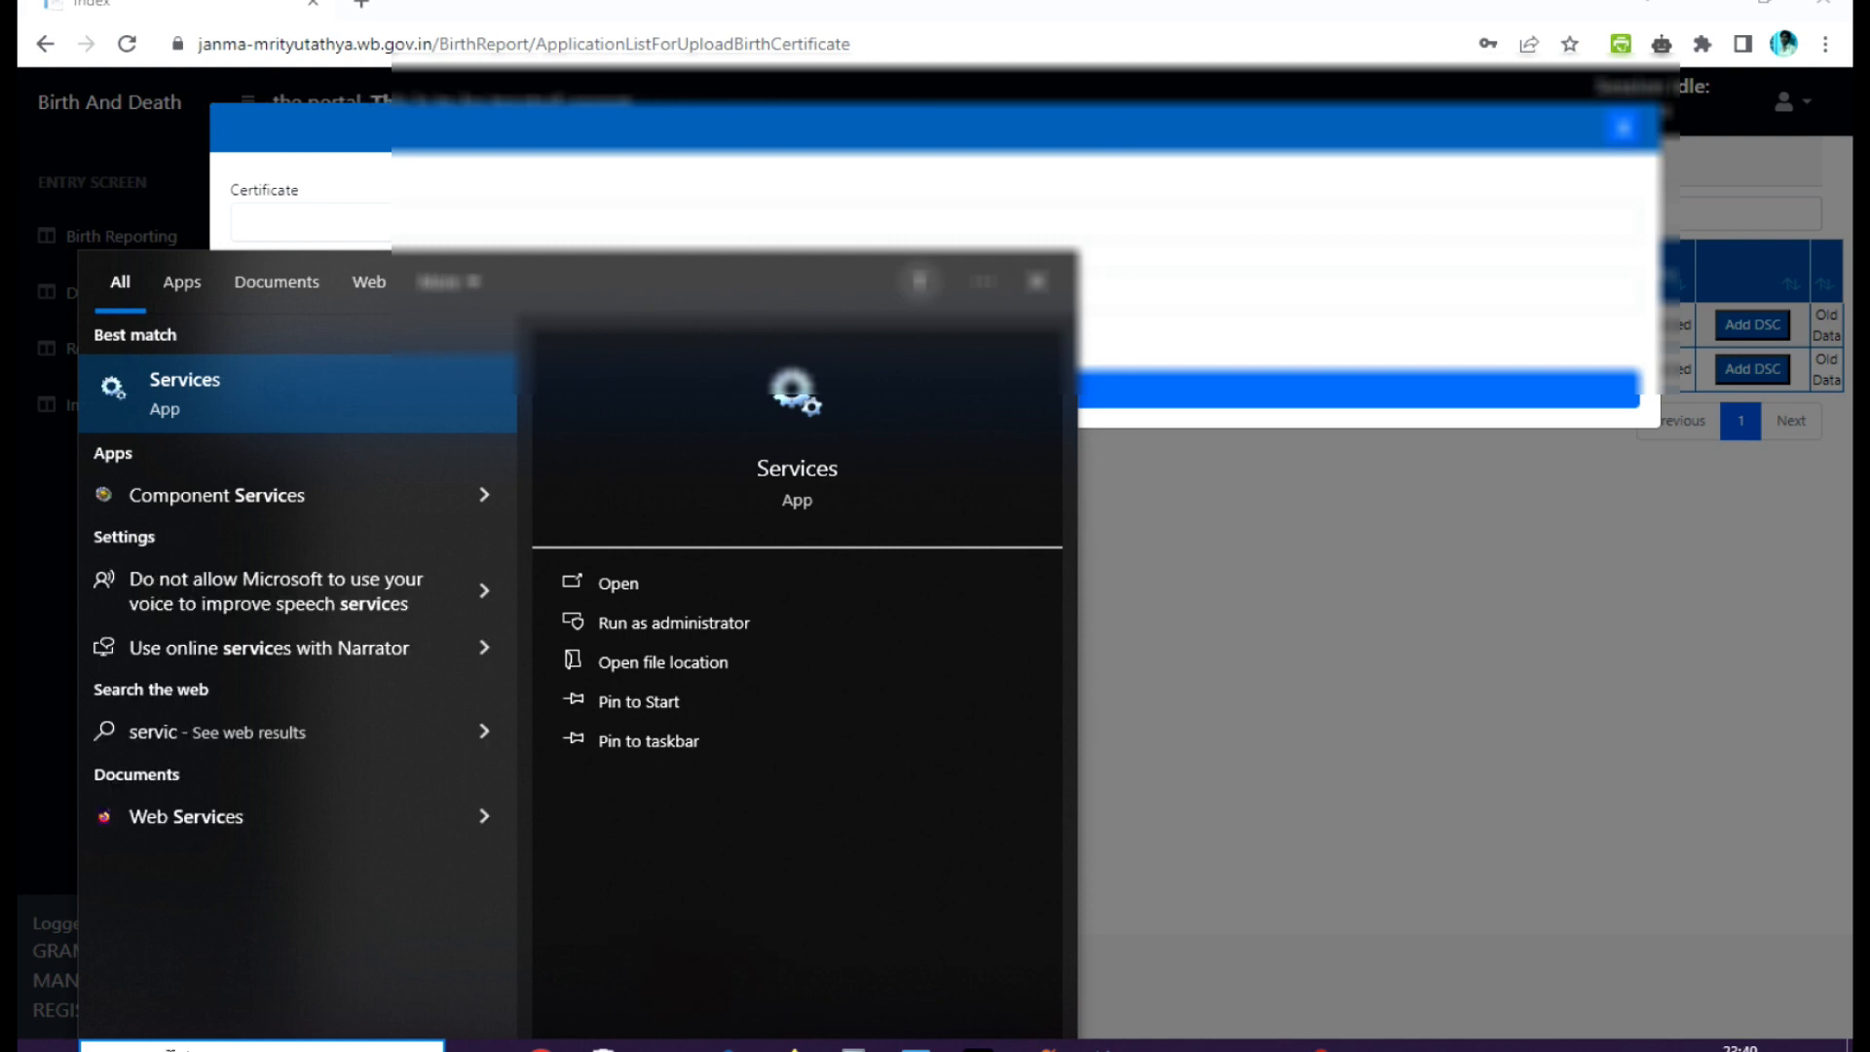
{"action": "left_click", "coordinate": [277, 394]}
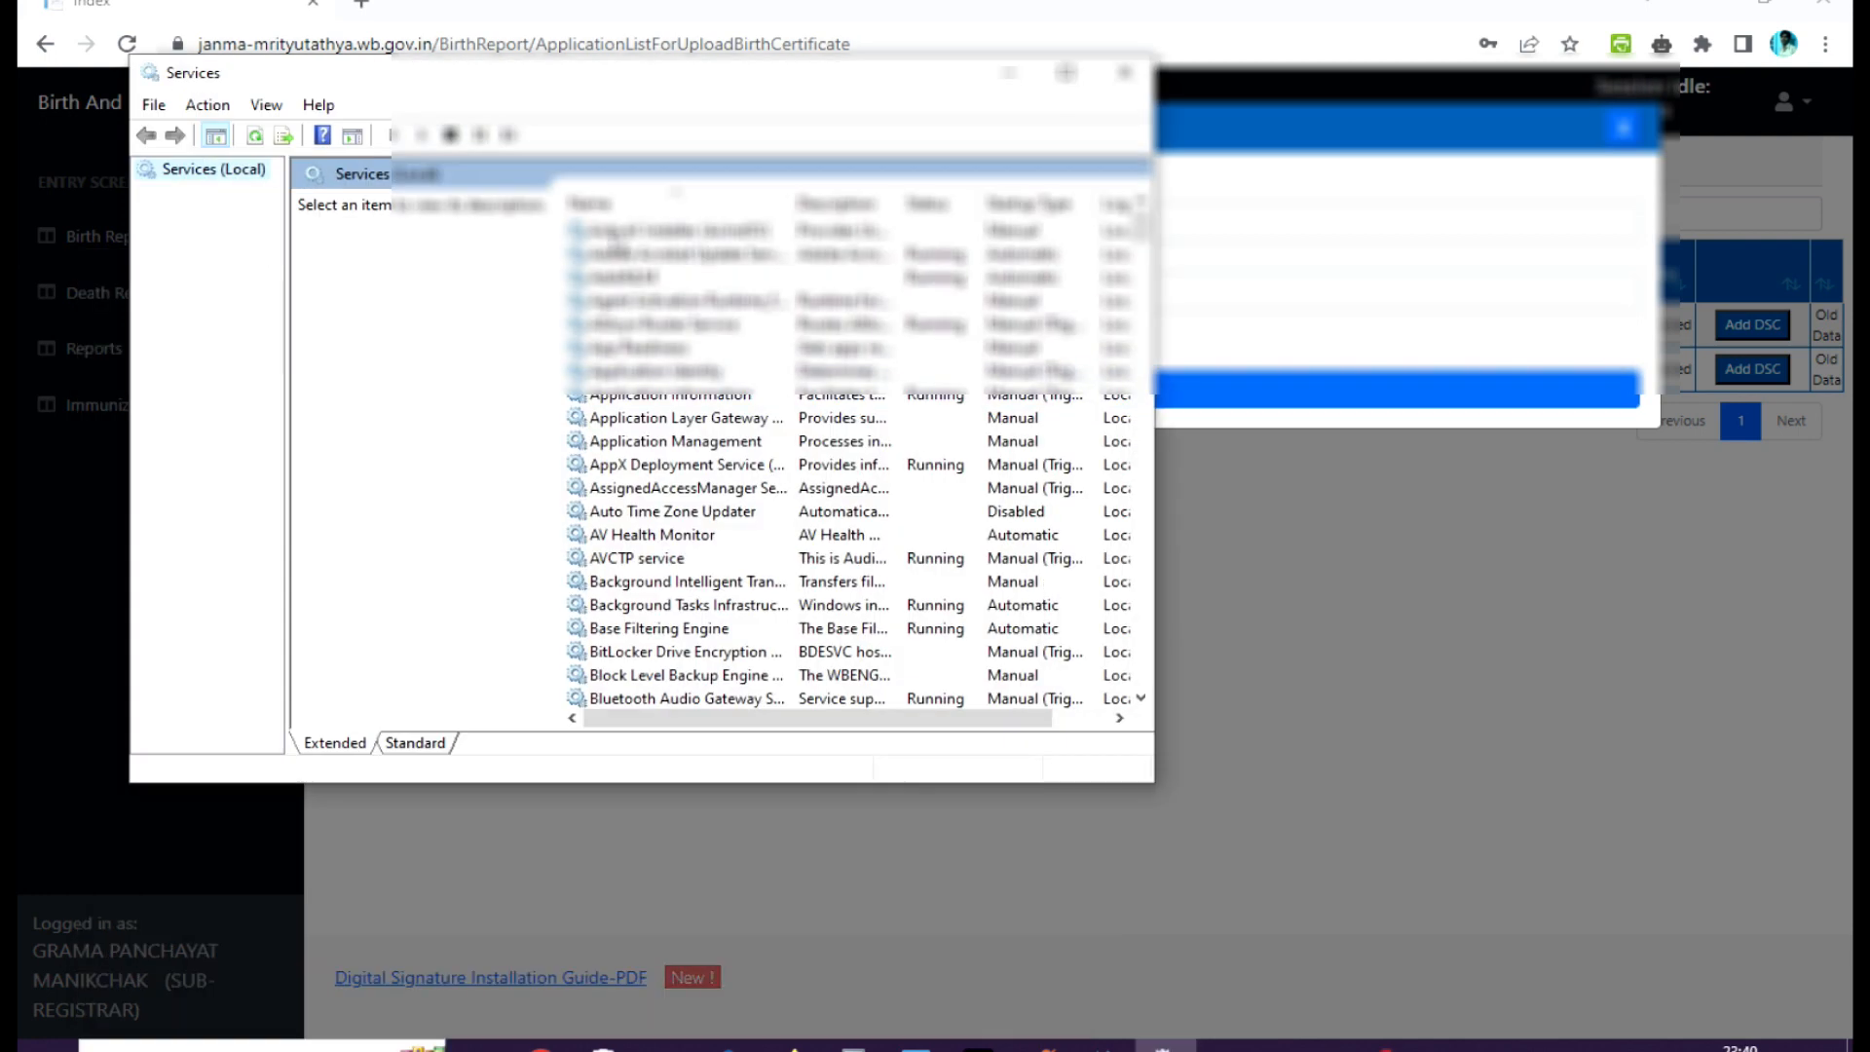
{"action": "left_click", "coordinate": [613, 232]}
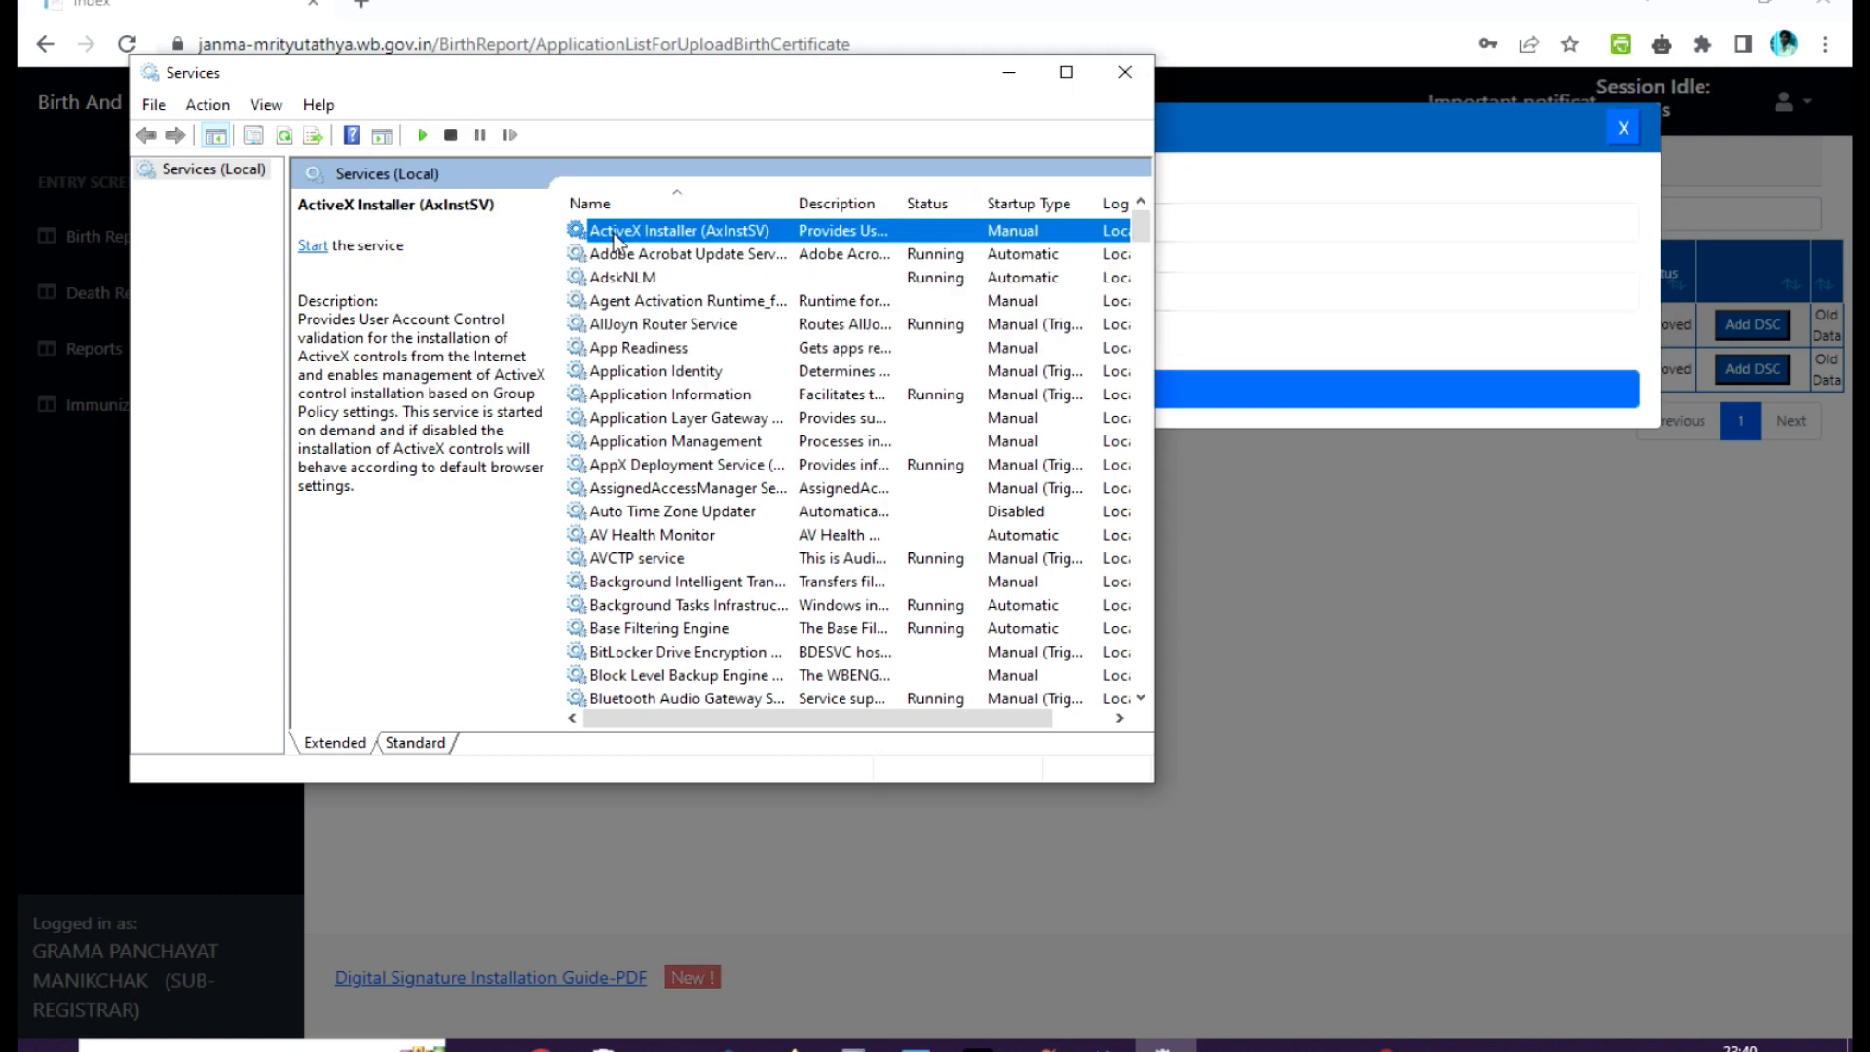
{"action": "key", "text": "e"}
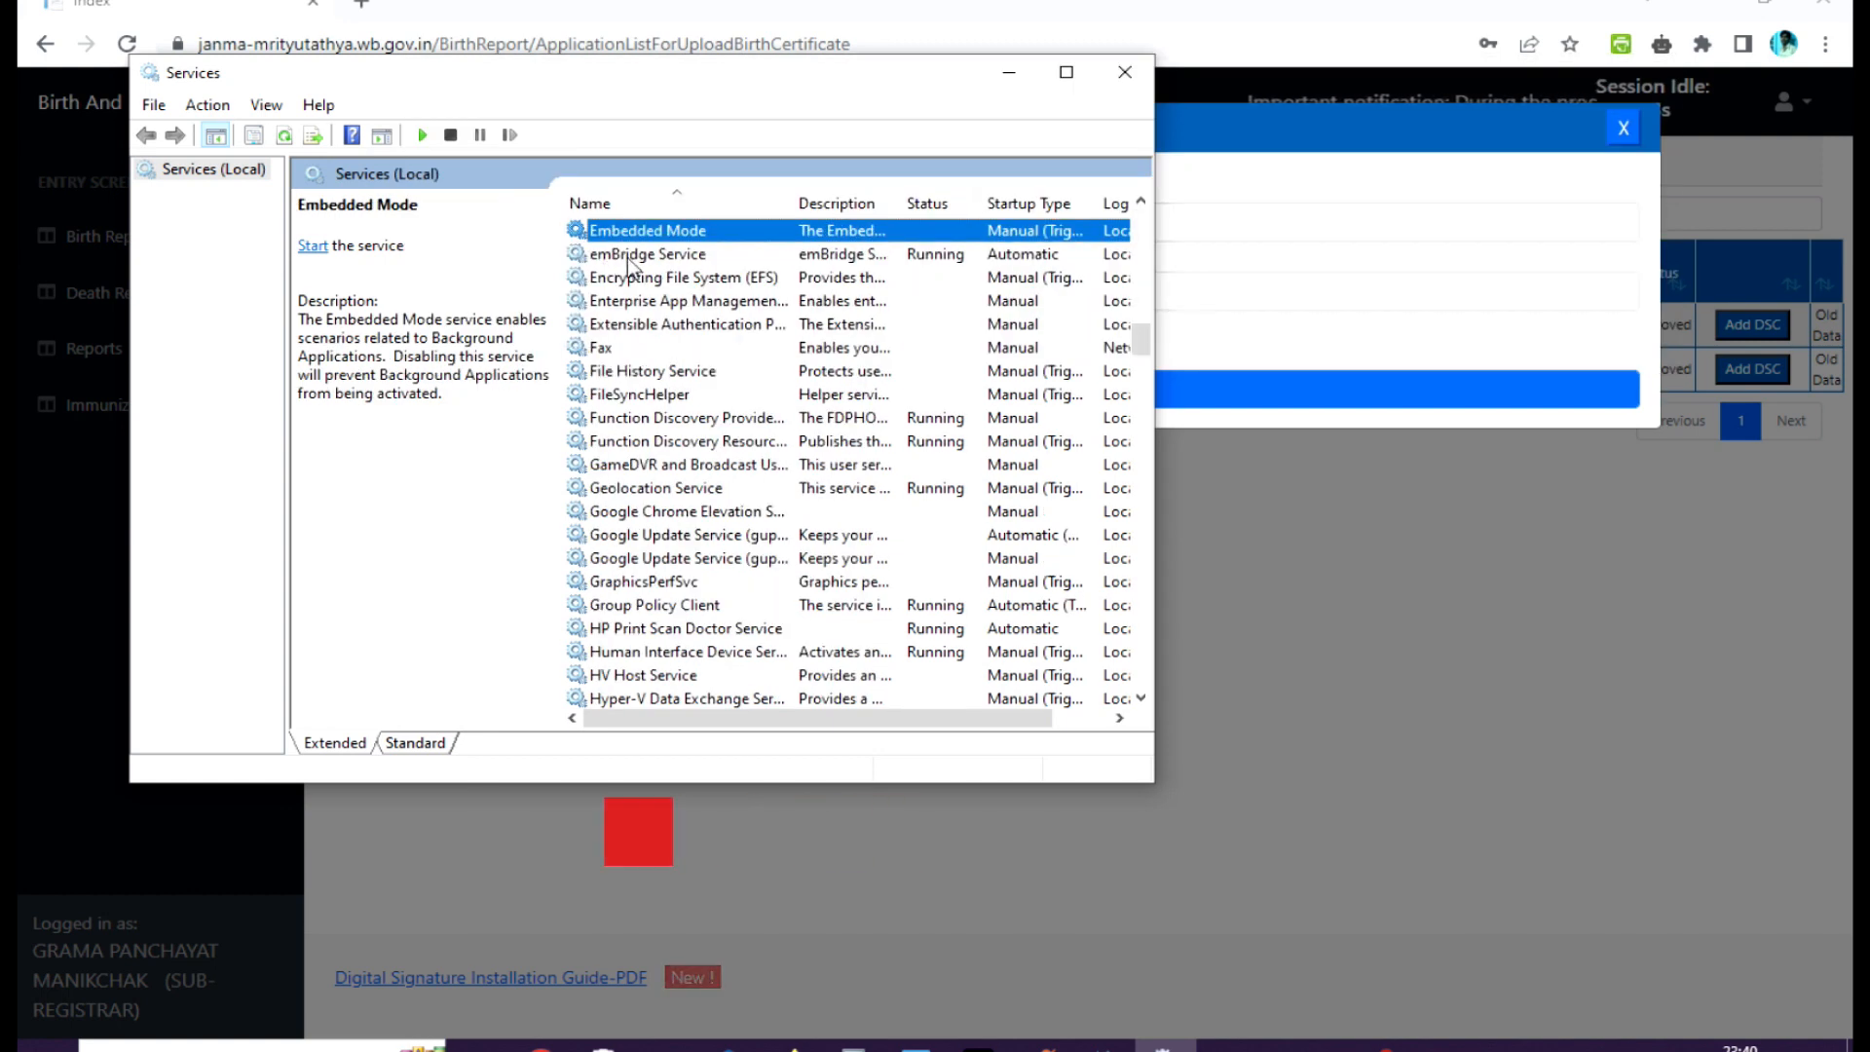
{"action": "left_click", "coordinate": [634, 257]}
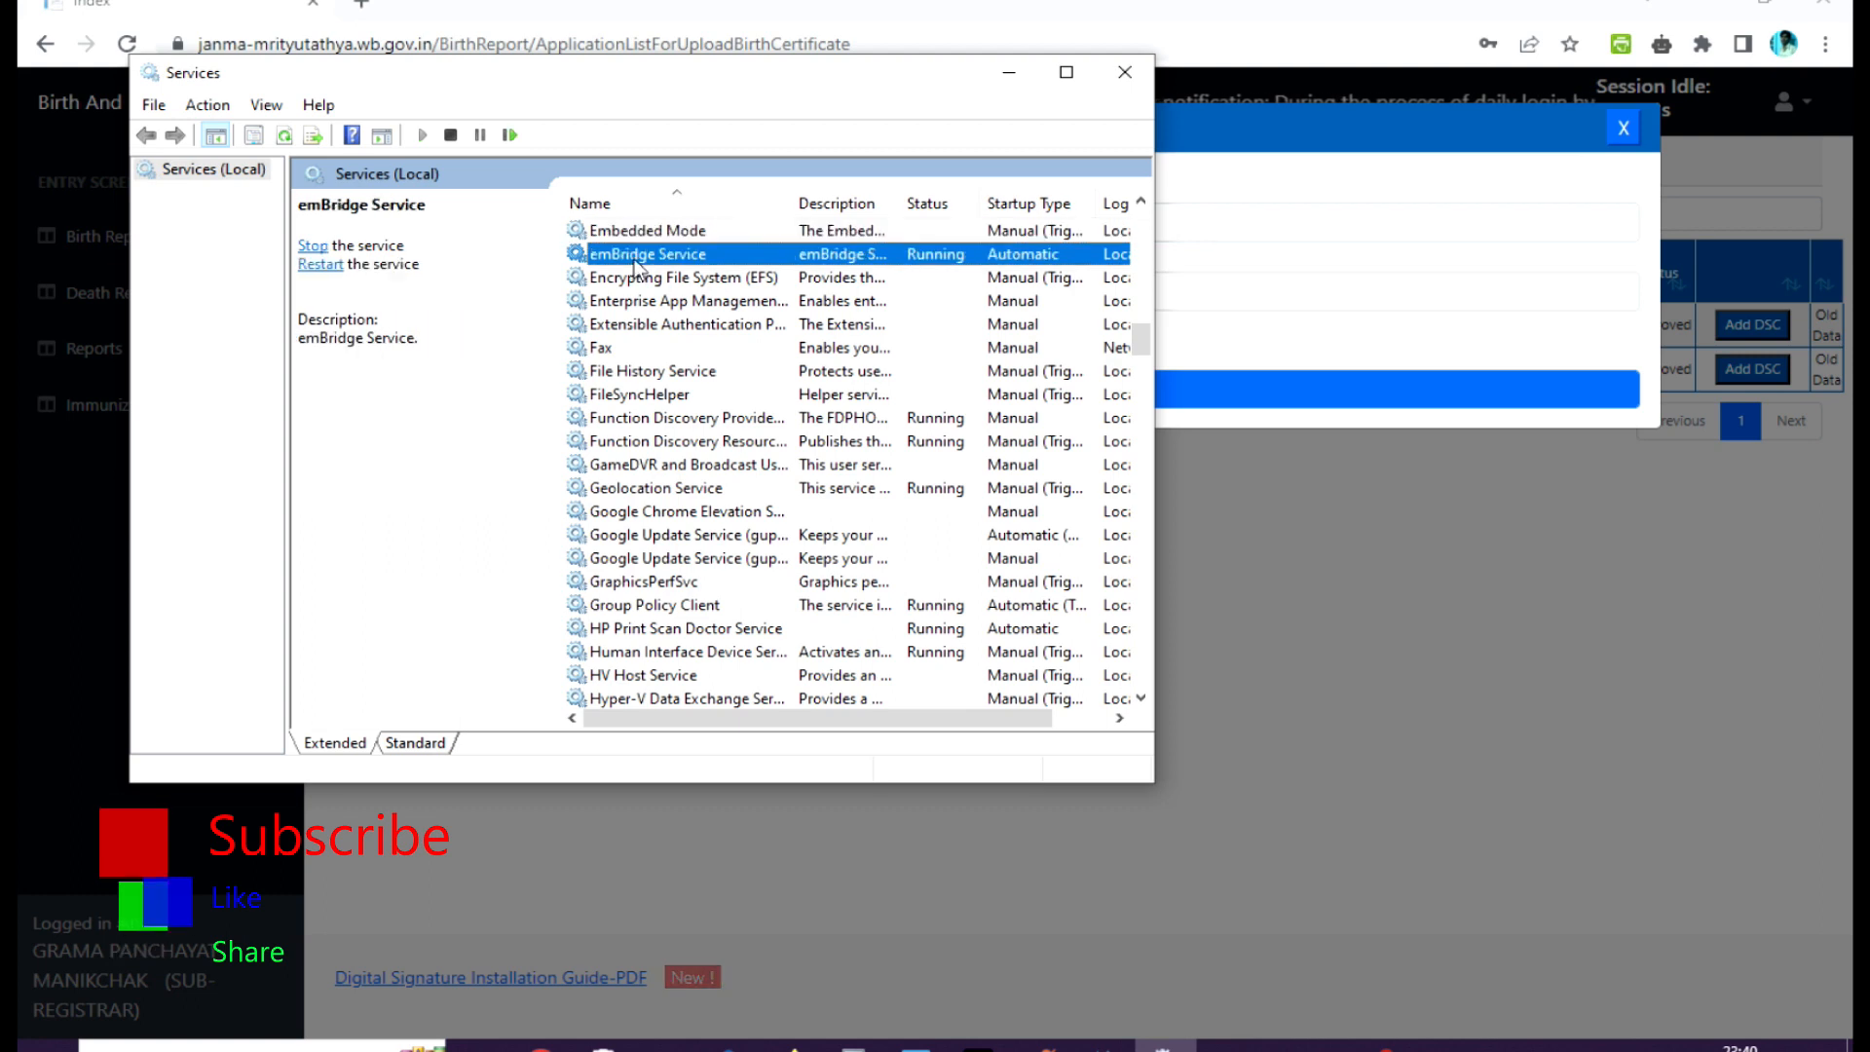
Restart emBridge Service by stopping and starting it in its properties, confirm the properties, and close Services.
{"action": "double_click", "coordinate": [658, 255]}
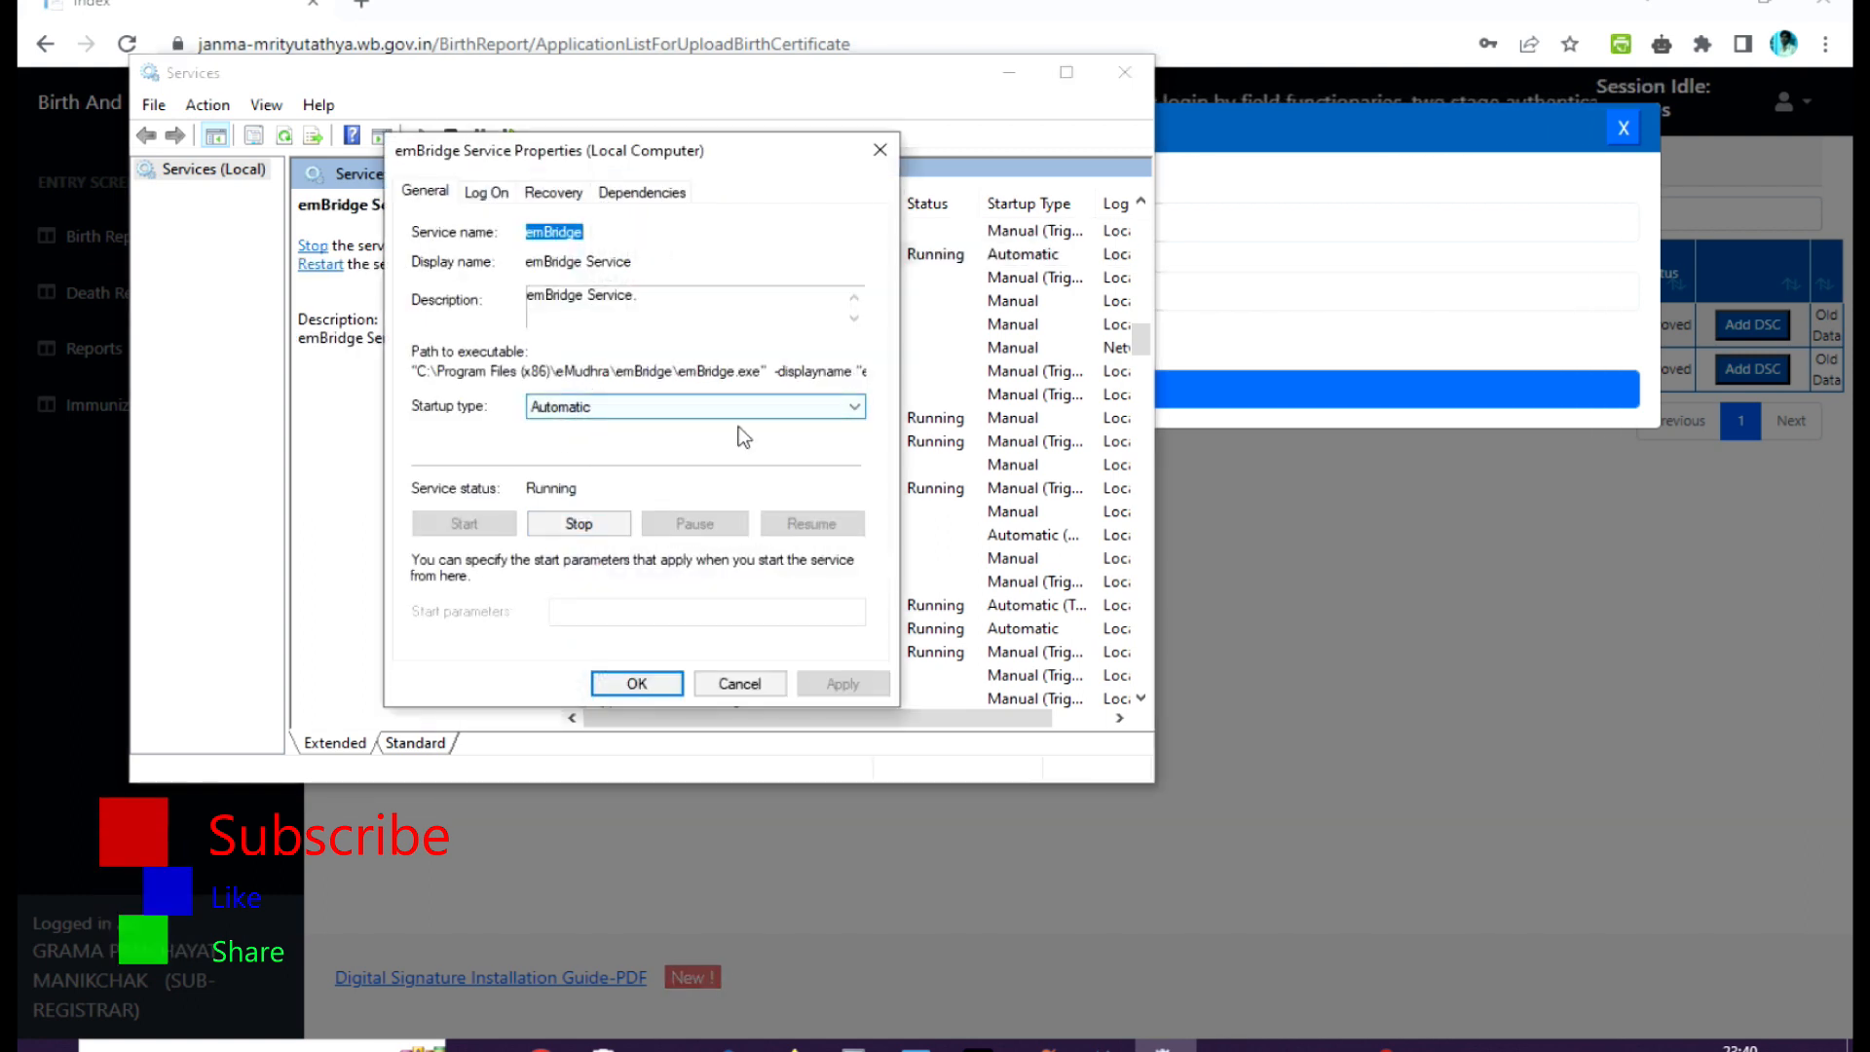
{"action": "left_click", "coordinate": [575, 524]}
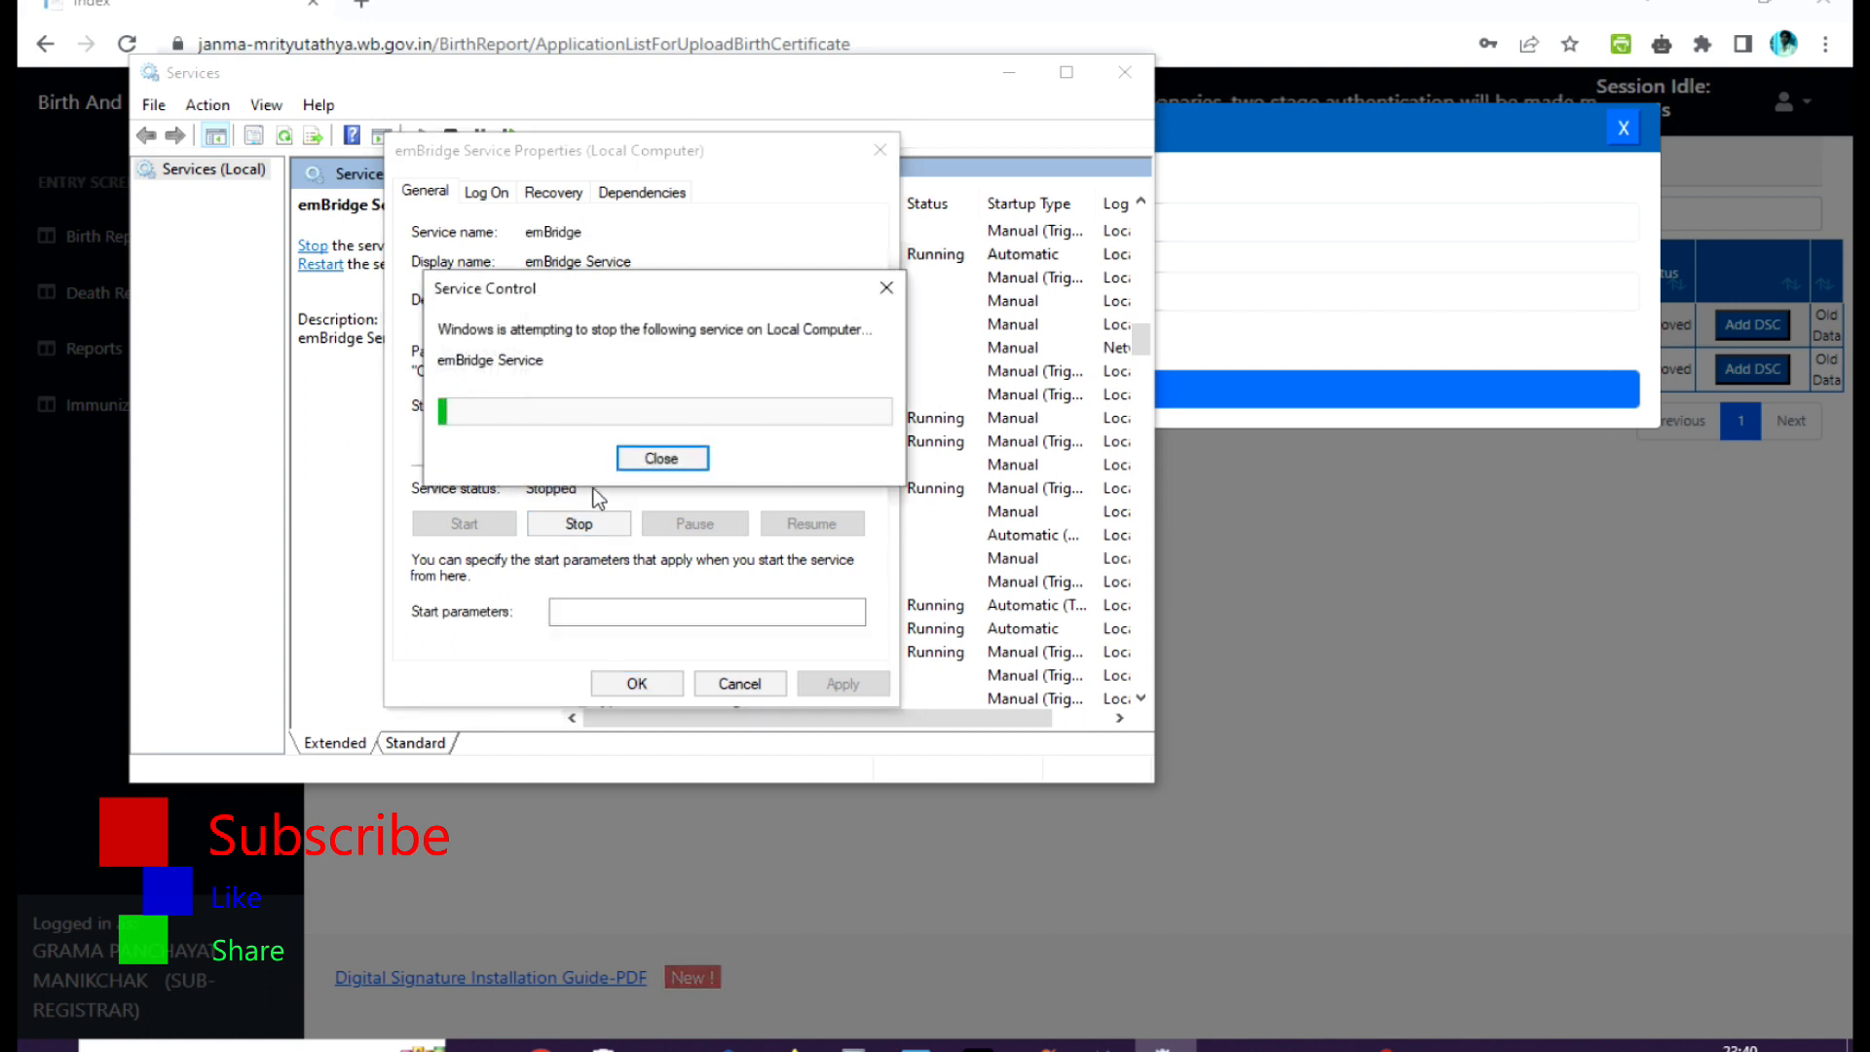
{"action": "left_click", "coordinate": [465, 526]}
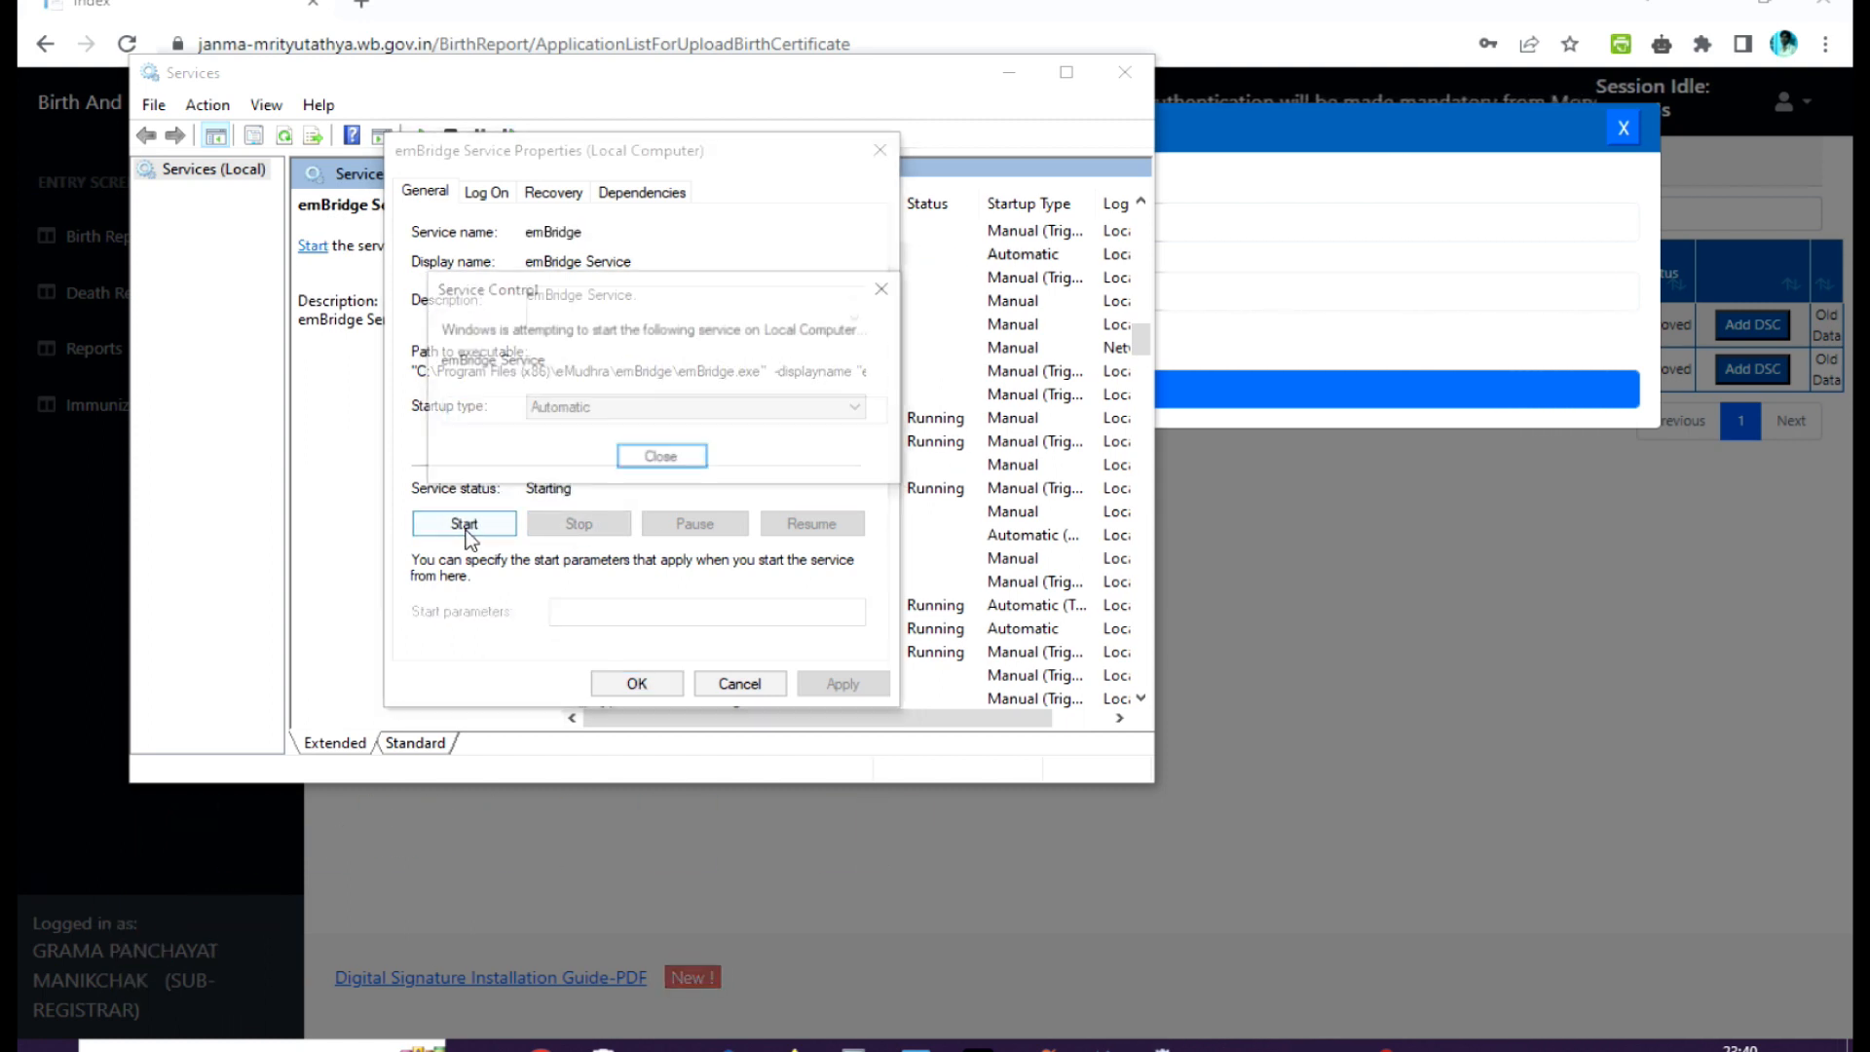
{"action": "left_click", "coordinate": [636, 683]}
{"action": "left_click", "coordinate": [1120, 83]}
Close the current signing dialog in the portal and reopen Add DSC for the second pending record.
{"action": "left_click", "coordinate": [1622, 128]}
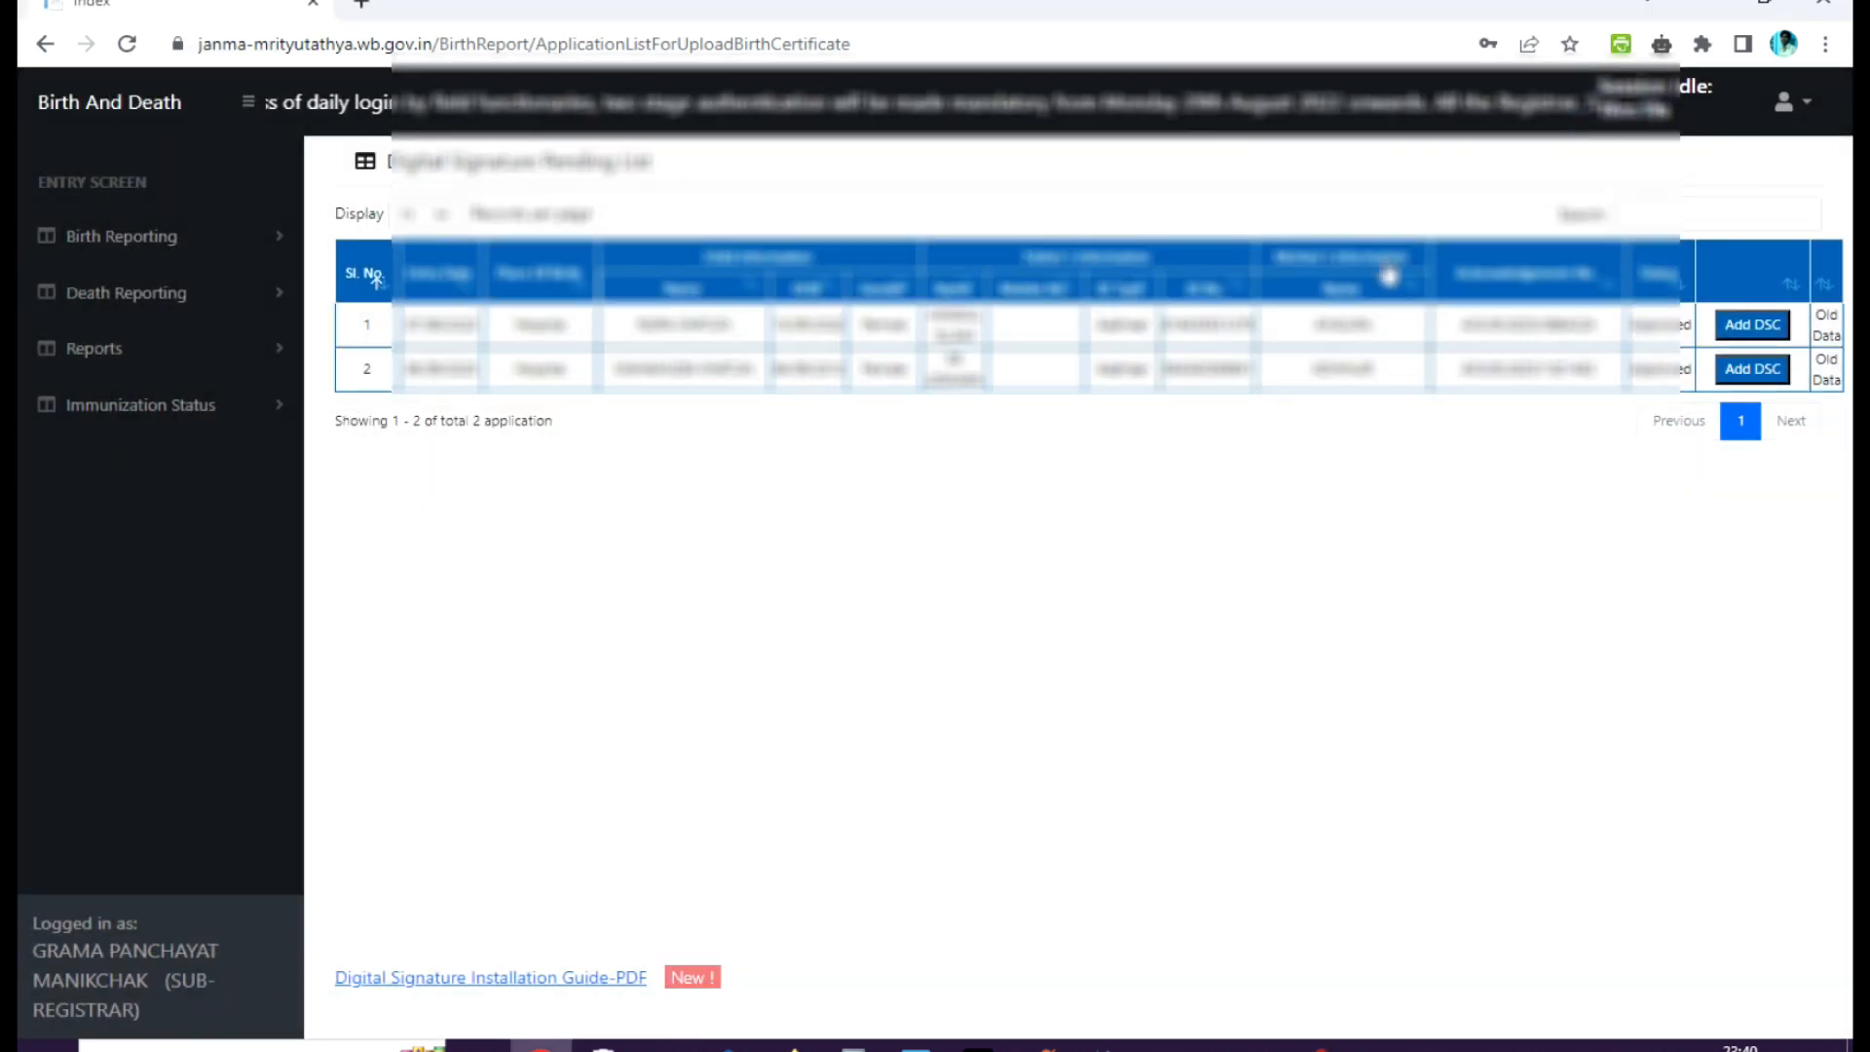
{"action": "left_click", "coordinate": [1757, 366]}
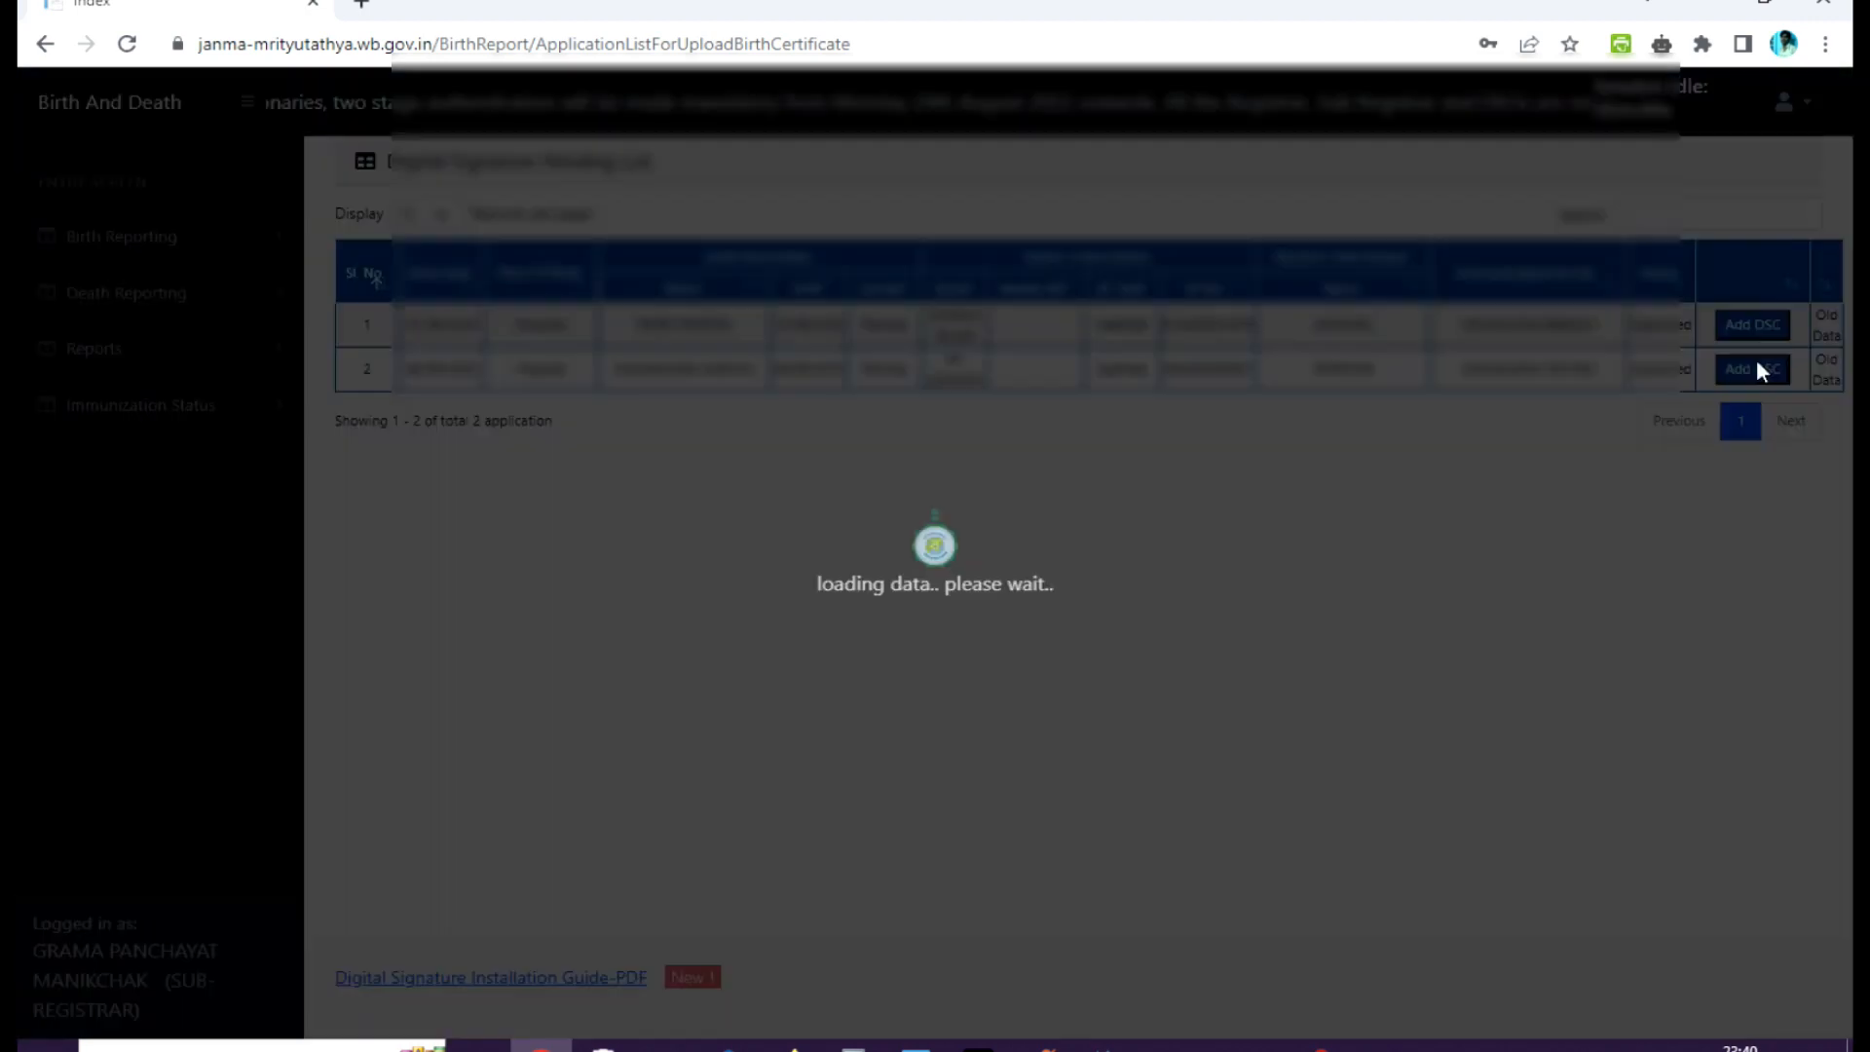